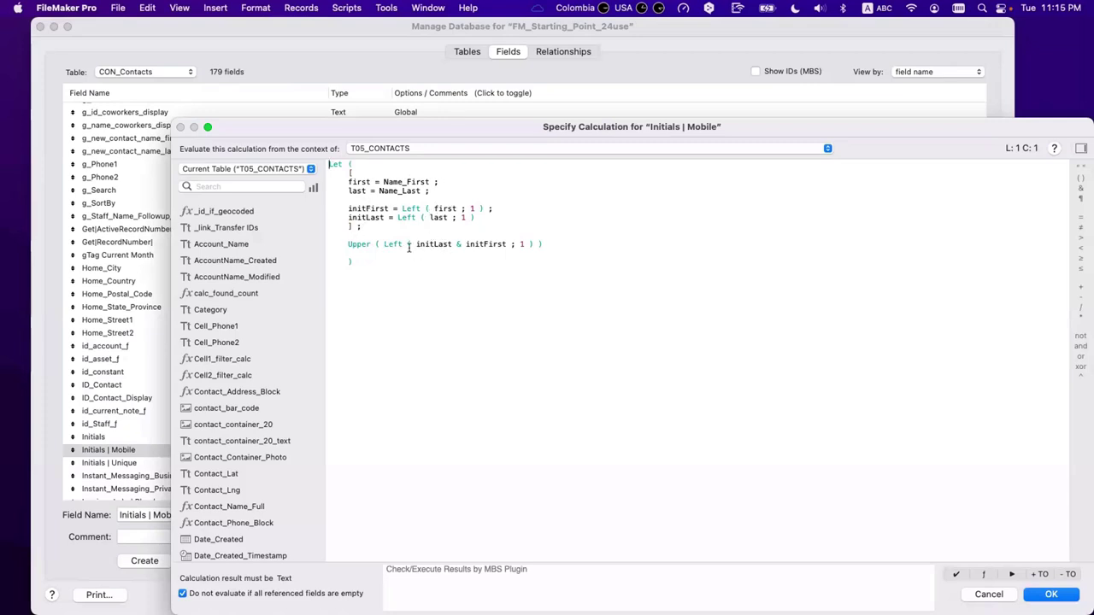
Swap the operands in the Initials | Mobile calculation so its result reads Upper ( Left ( initFirst & initLast ; 1 ) )
{"action": "double_click", "coordinate": [432, 243]}
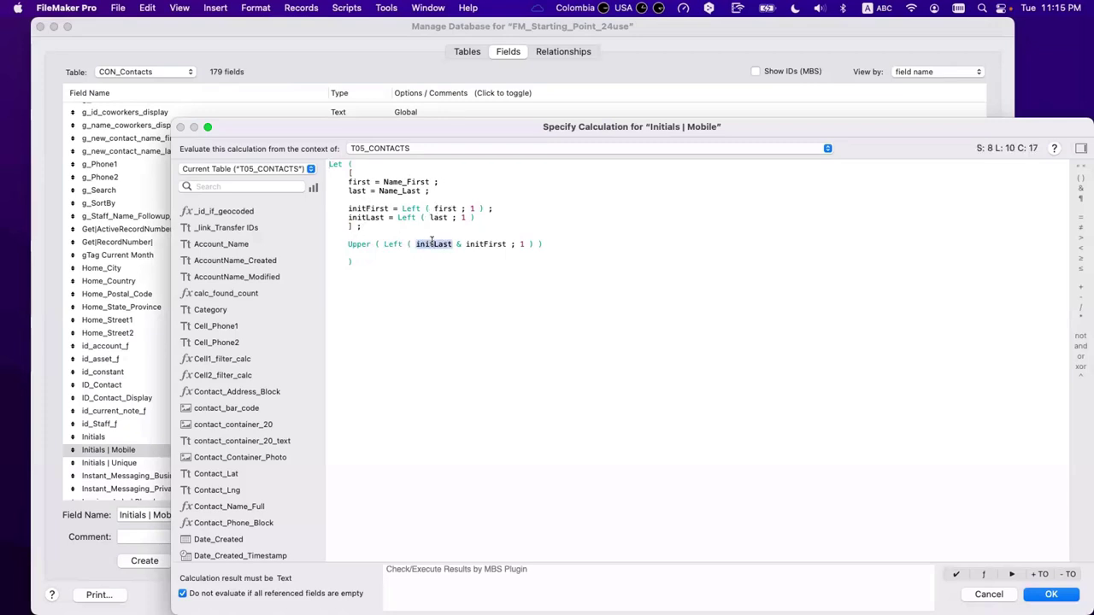
{"action": "key", "text": "BackSpace"}
{"action": "left_click", "coordinate": [472, 245]}
{"action": "type", "text": "&initLast"}
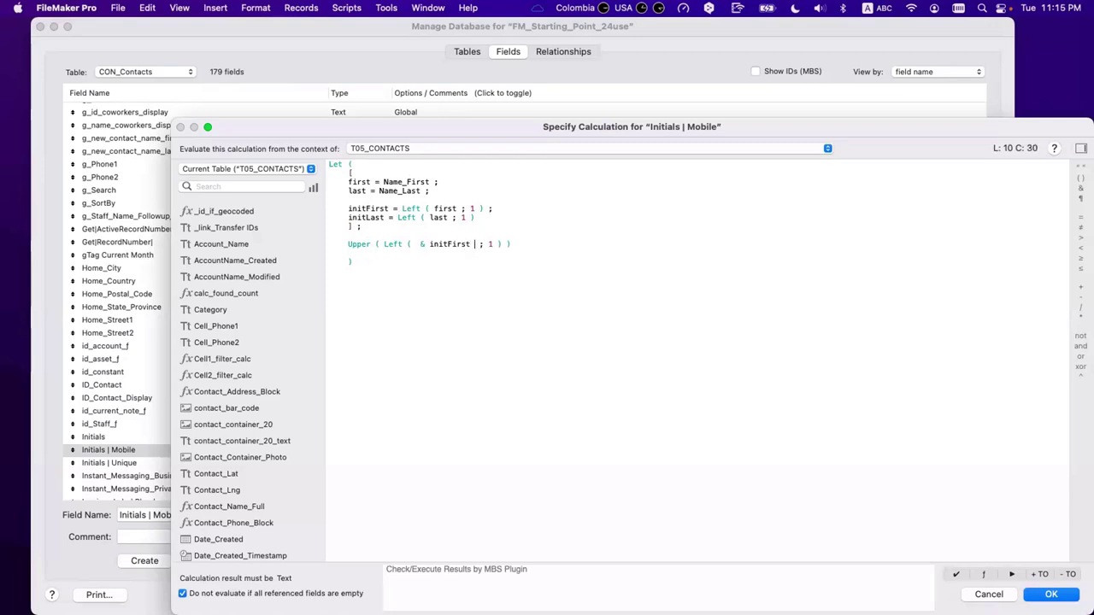
{"action": "left_click", "coordinate": [476, 244]}
{"action": "left_click", "coordinate": [429, 244]}
{"action": "key", "text": "BackSpace"}
{"action": "key", "text": "BackSpace"}
{"action": "key", "text": "BackSpace"}
{"action": "key", "text": "BackSpace"}
{"action": "type", "text": "("}
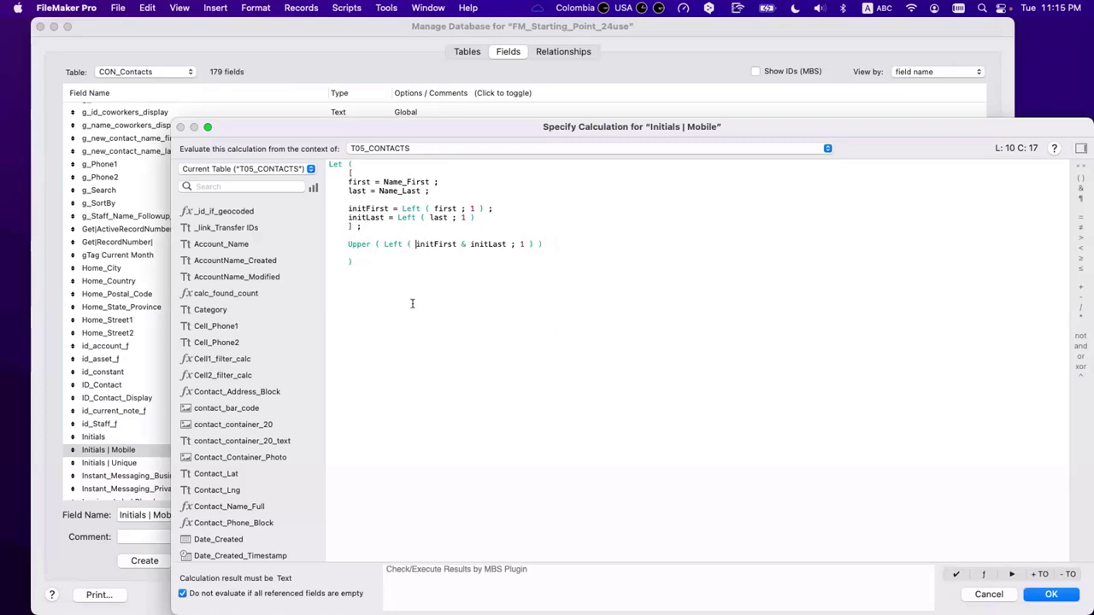
Examine the Let variables first, last, initFirst and initLast and how the Upper and Left result expression uses them
{"action": "left_click", "coordinate": [351, 164]}
{"action": "left_click", "coordinate": [358, 183]}
{"action": "left_click", "coordinate": [359, 190]}
{"action": "left_click", "coordinate": [373, 208]}
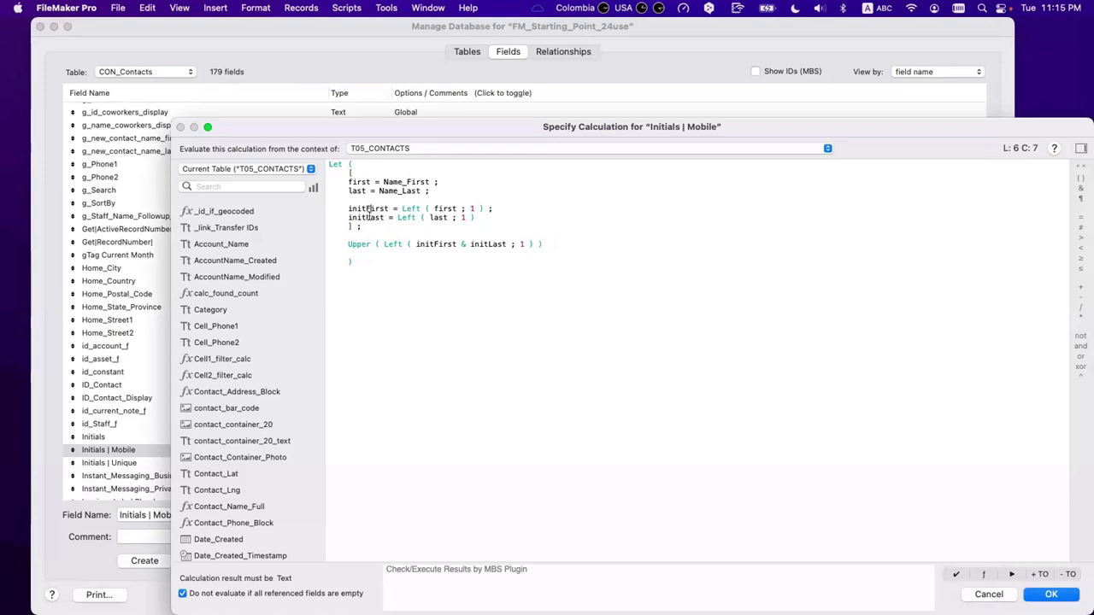
{"action": "left_click", "coordinate": [370, 217]}
{"action": "left_click_drag", "start_coordinate": [344, 244], "coordinate": [367, 242]}
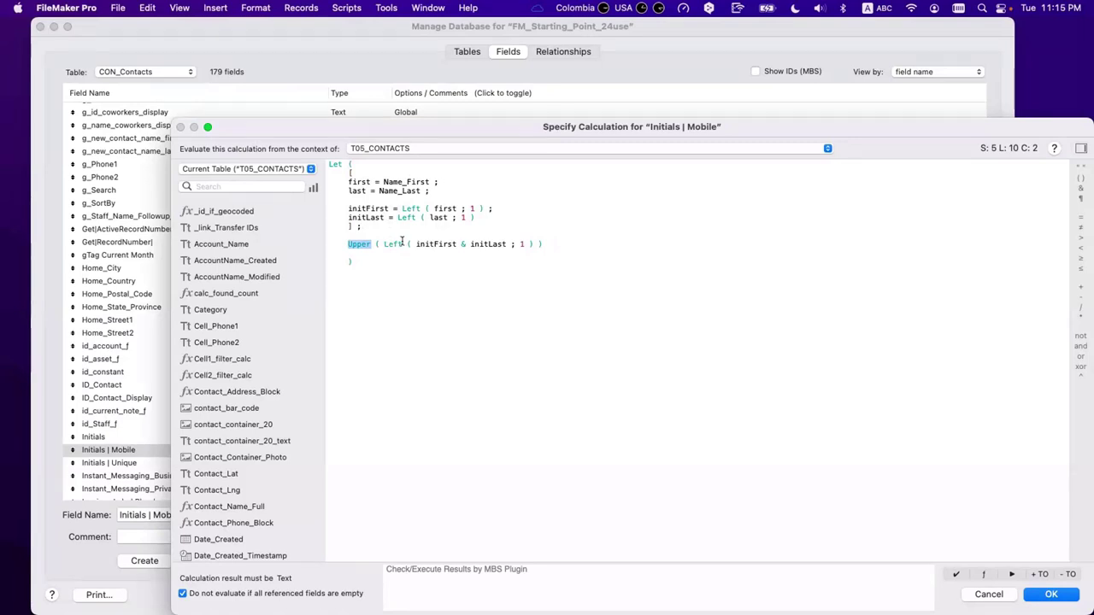
{"action": "left_click_drag", "start_coordinate": [414, 243], "coordinate": [504, 248]}
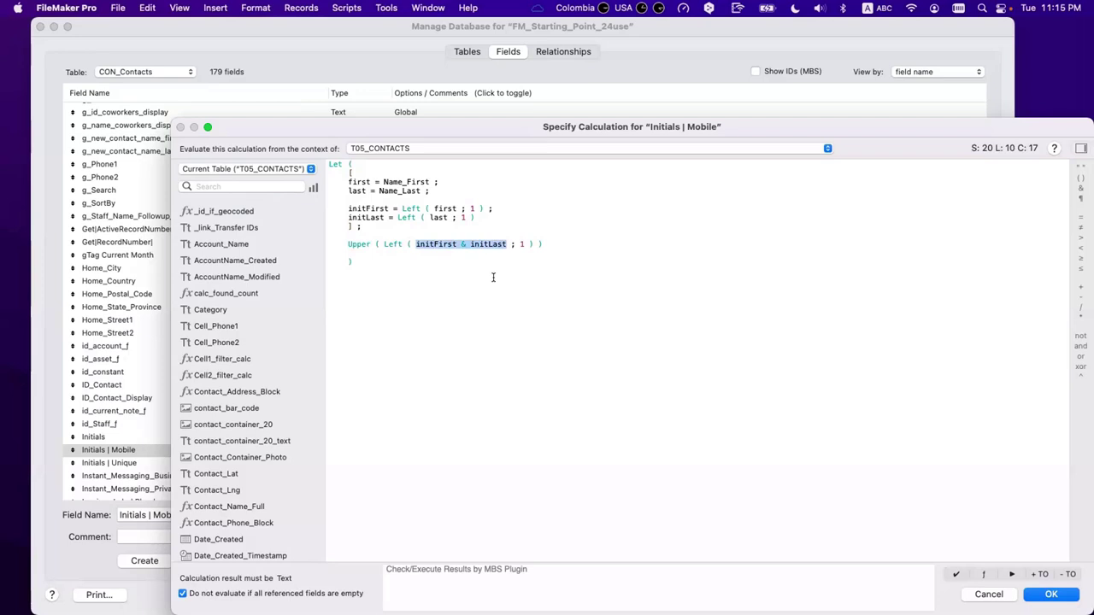
{"action": "left_click", "coordinate": [345, 160]}
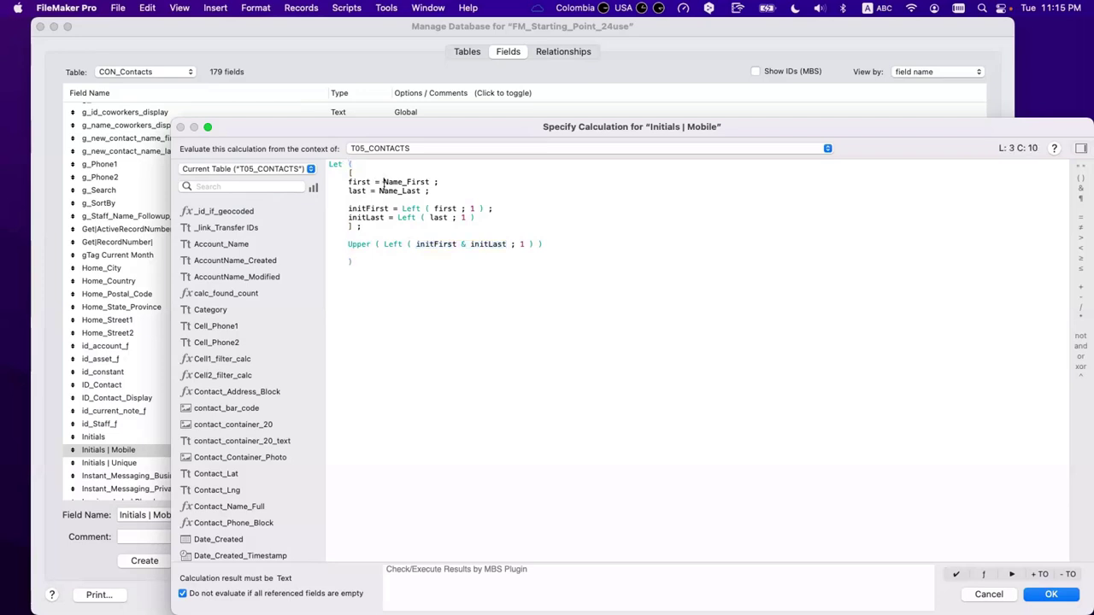
{"action": "left_click", "coordinate": [380, 190]}
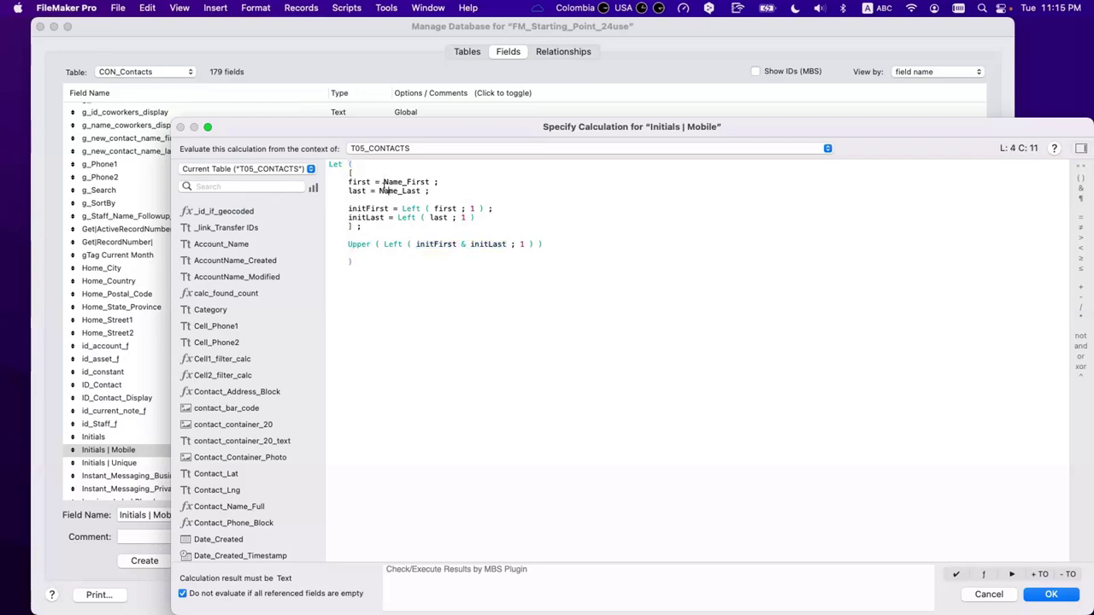
{"action": "left_click", "coordinate": [434, 217]}
{"action": "left_click_drag", "start_coordinate": [413, 243], "coordinate": [508, 246]}
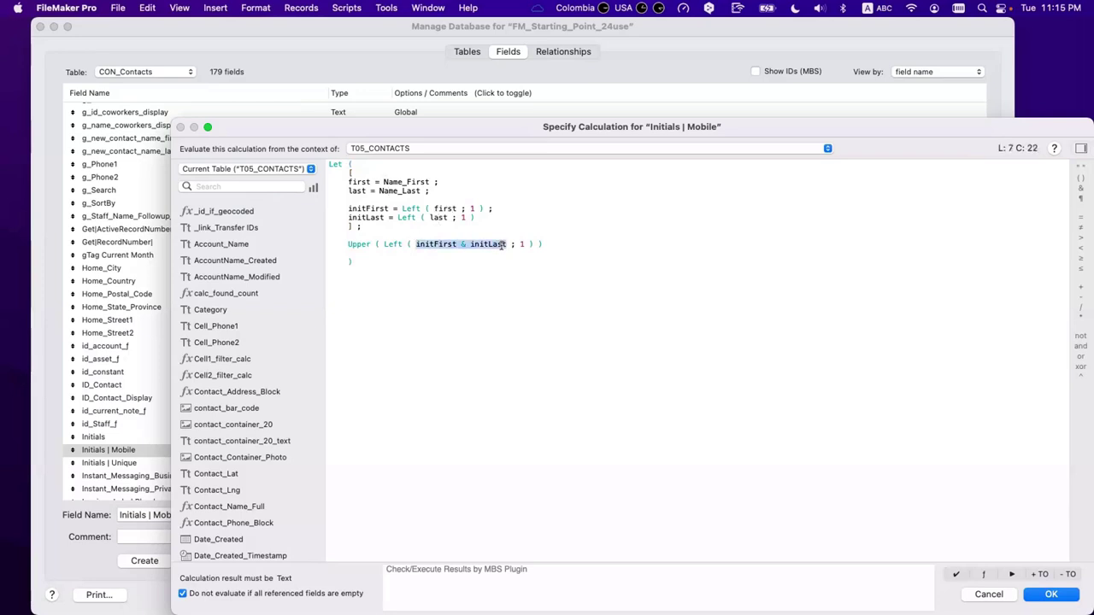
{"action": "left_click", "coordinate": [381, 244]}
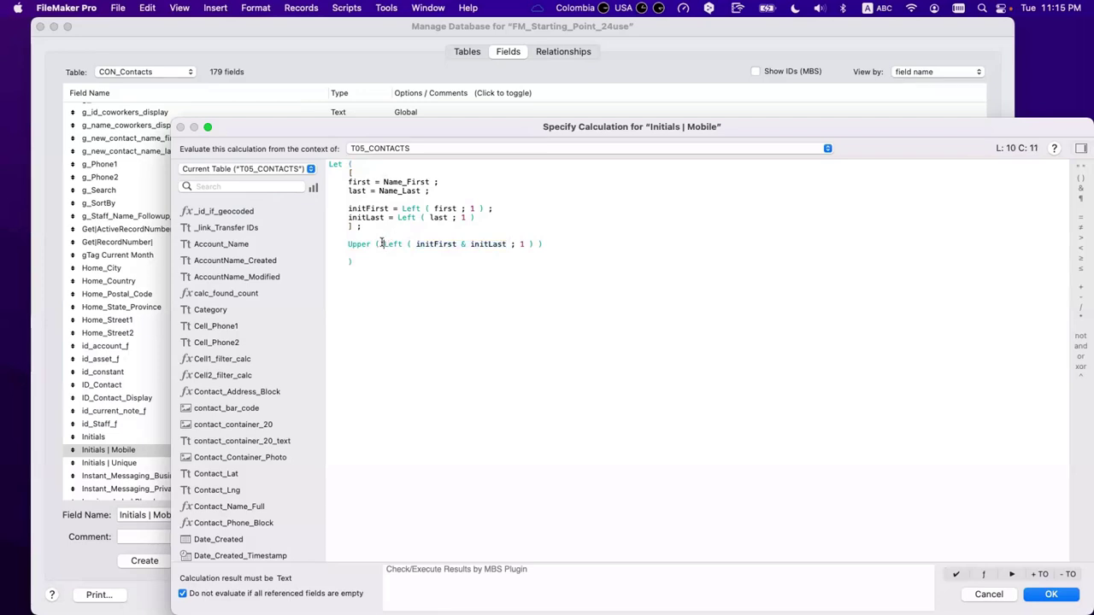
Close the Initials | Mobile calculation and its field options without saving
{"action": "left_click_drag", "start_coordinate": [352, 261], "coordinate": [327, 163]}
{"action": "key", "text": "Escape"}
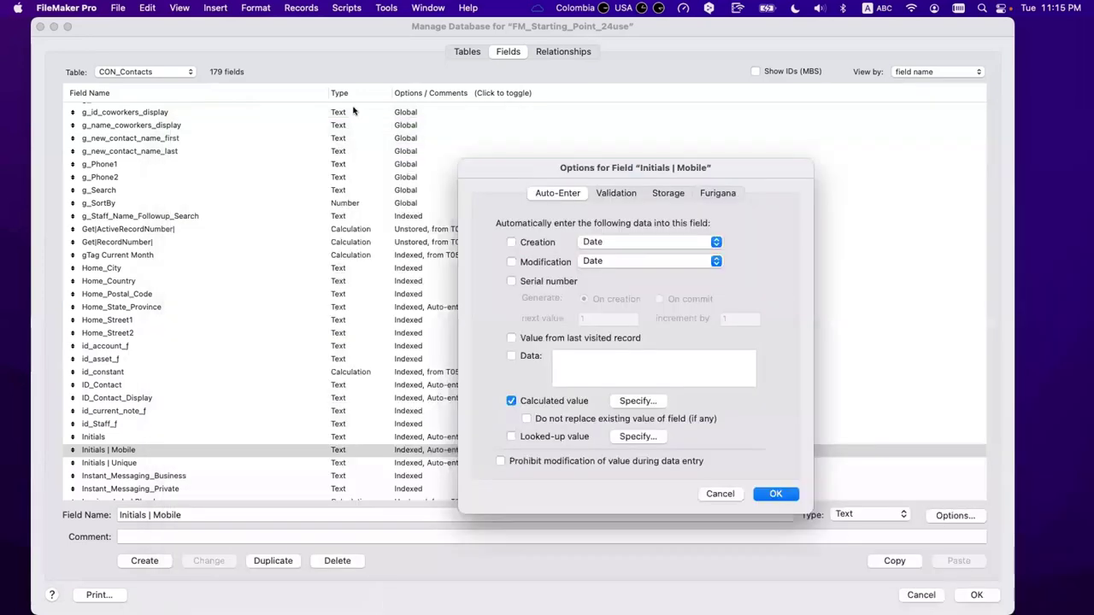
{"action": "key", "text": "Escape"}
Reopen the auto-enter calculation of Initials | Mobile and reorder its result to Upper ( Left ( initFirst & initLast ; 1 ) )
{"action": "left_click", "coordinate": [403, 459]}
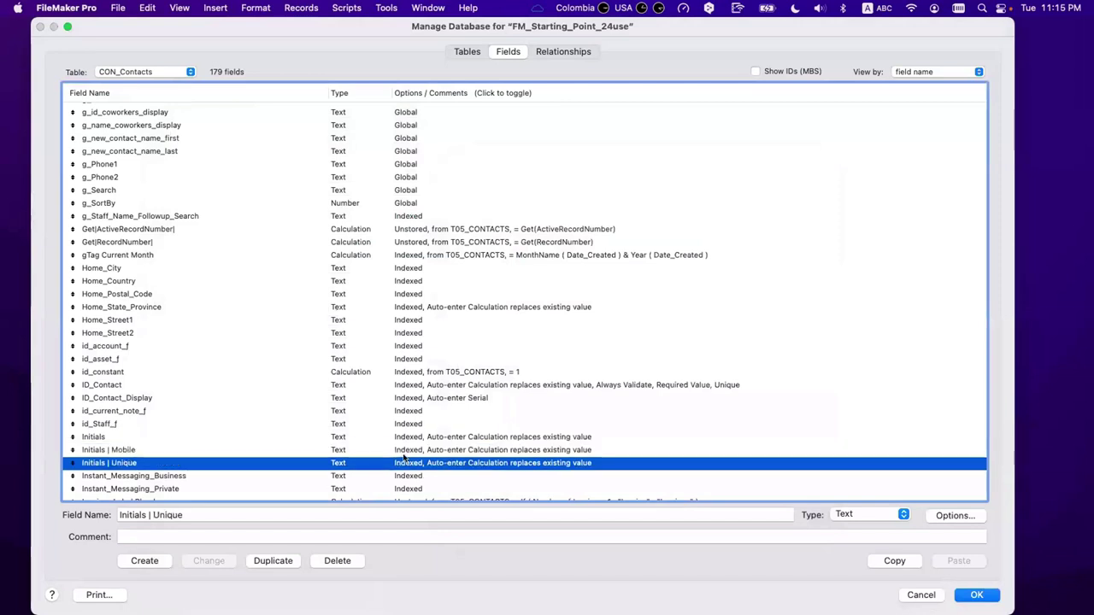
{"action": "double_click", "coordinate": [403, 451]}
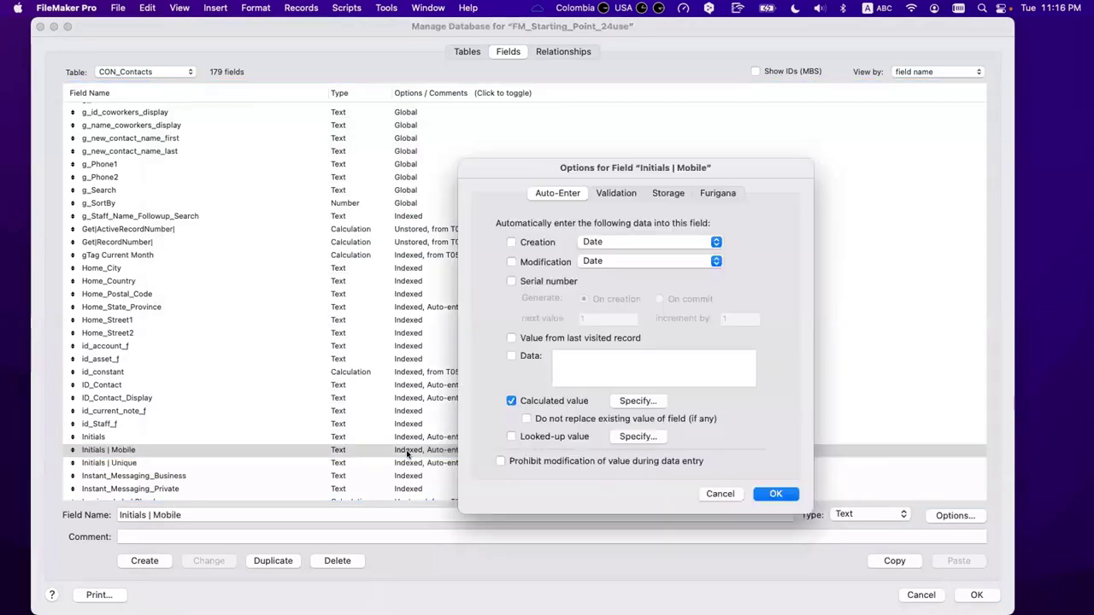
{"action": "left_click", "coordinate": [637, 401]}
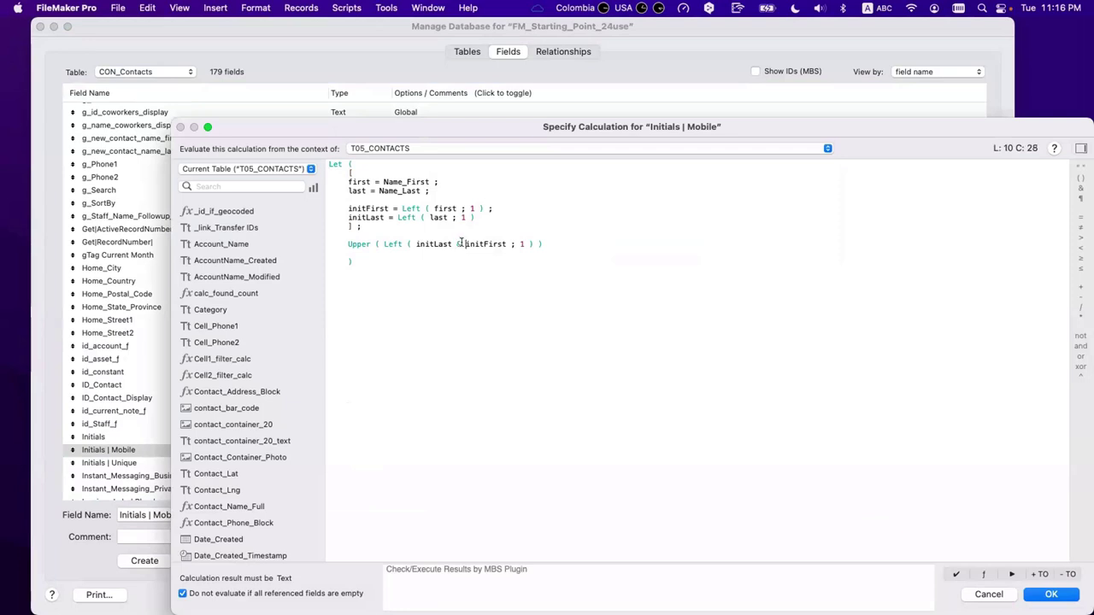
{"action": "key", "text": "BackSpace"}
{"action": "double_click", "coordinate": [433, 245]}
{"action": "left_click_drag", "start_coordinate": [433, 244], "coordinate": [470, 246]}
{"action": "key", "text": "Left"}
{"action": "type", "text": "&"}
{"action": "key", "text": "Right"}
{"action": "key", "text": "Right"}
{"action": "key", "text": "Right"}
{"action": "key", "text": "Right"}
{"action": "key", "text": "Right"}
{"action": "key", "text": "Right"}
{"action": "key", "text": "Right"}
{"action": "key", "text": "Right"}
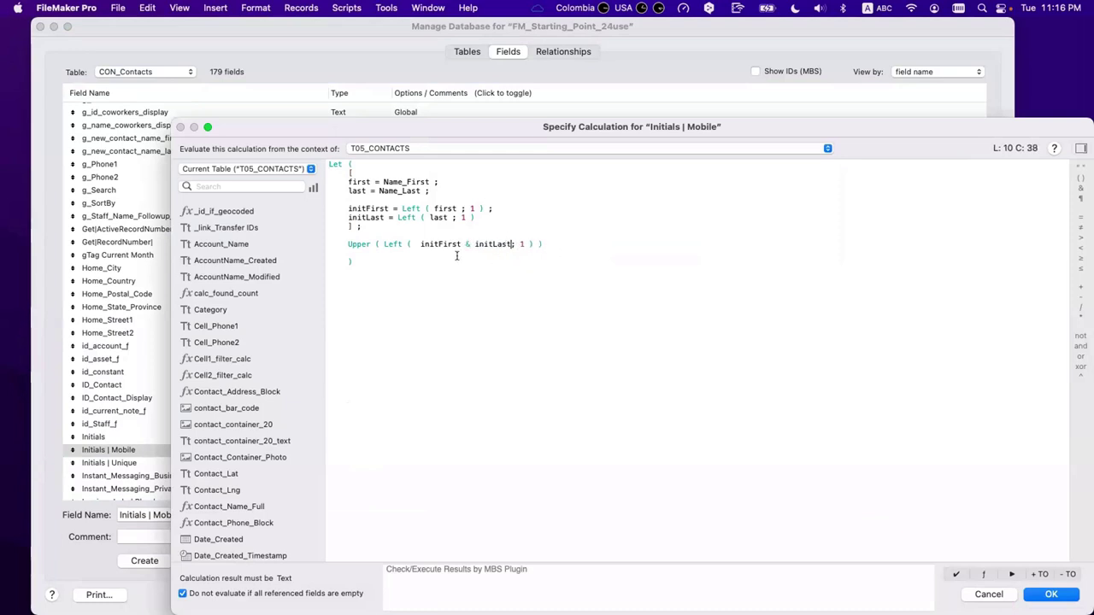
{"action": "key", "text": "alt+Left"}
{"action": "key", "text": "alt+Left"}
{"action": "key", "text": "BackSpace"}
{"action": "key", "text": "Down"}
{"action": "key", "text": "Down"}
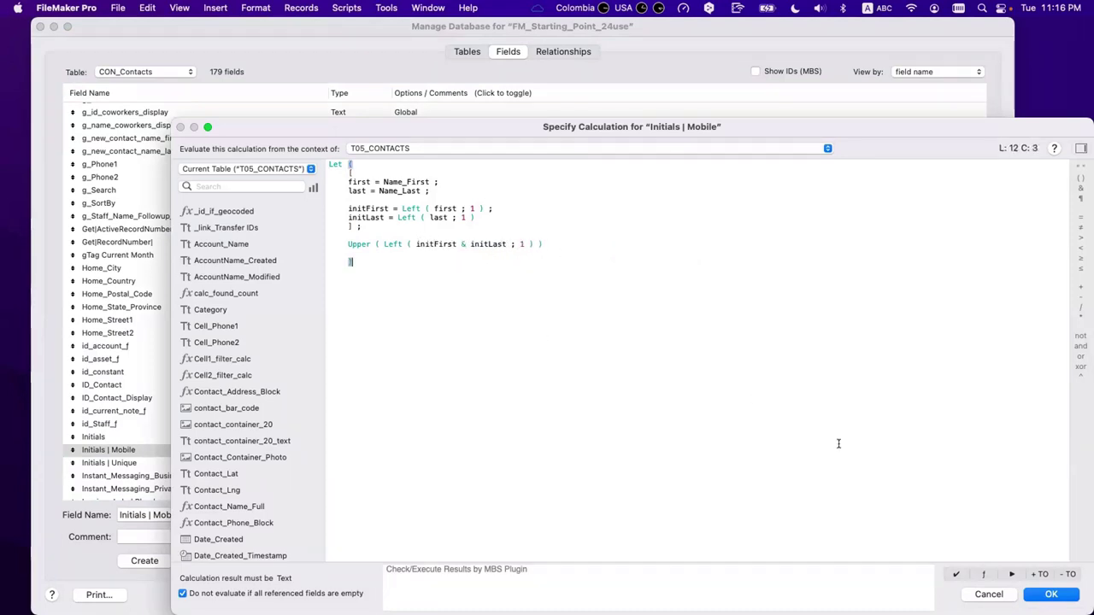
Save the calculation and field options, and close the database definition with its changes kept
{"action": "left_click", "coordinate": [1038, 597]}
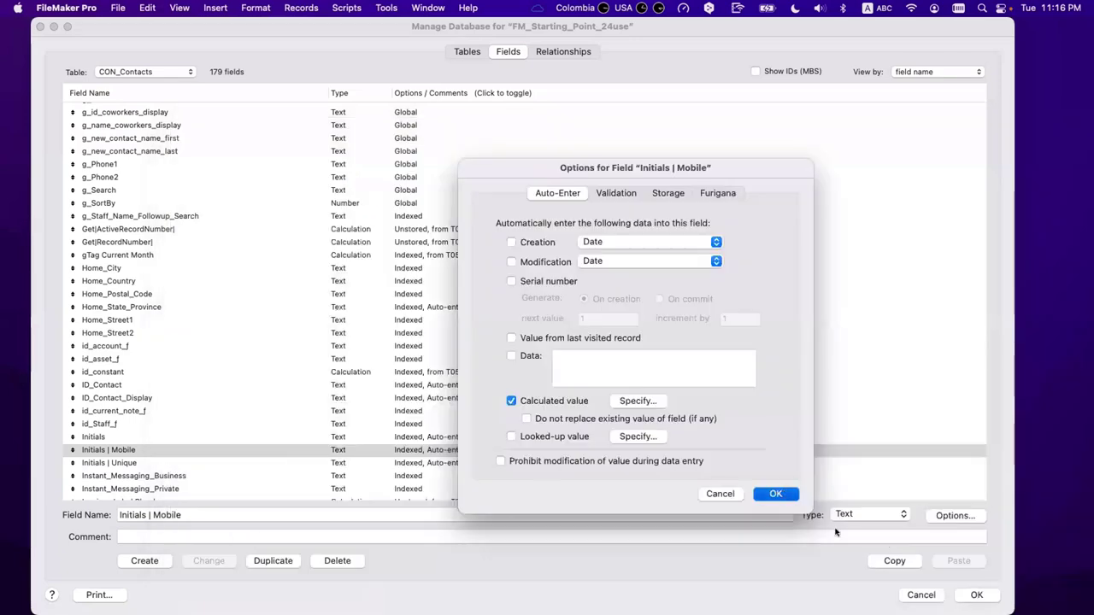
{"action": "key", "text": "Return"}
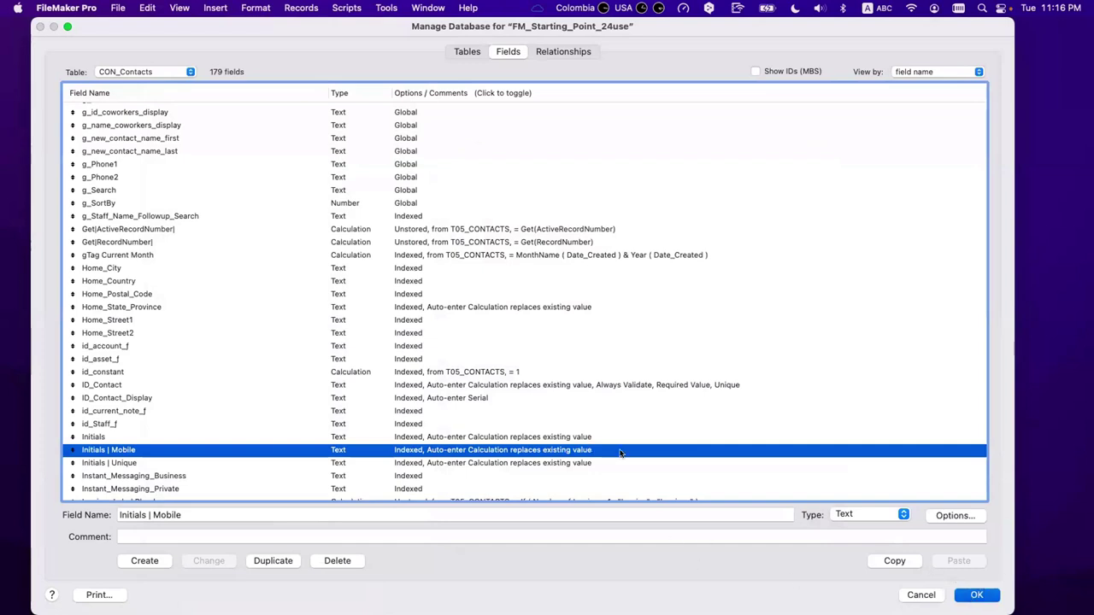
{"action": "key", "text": "Return"}
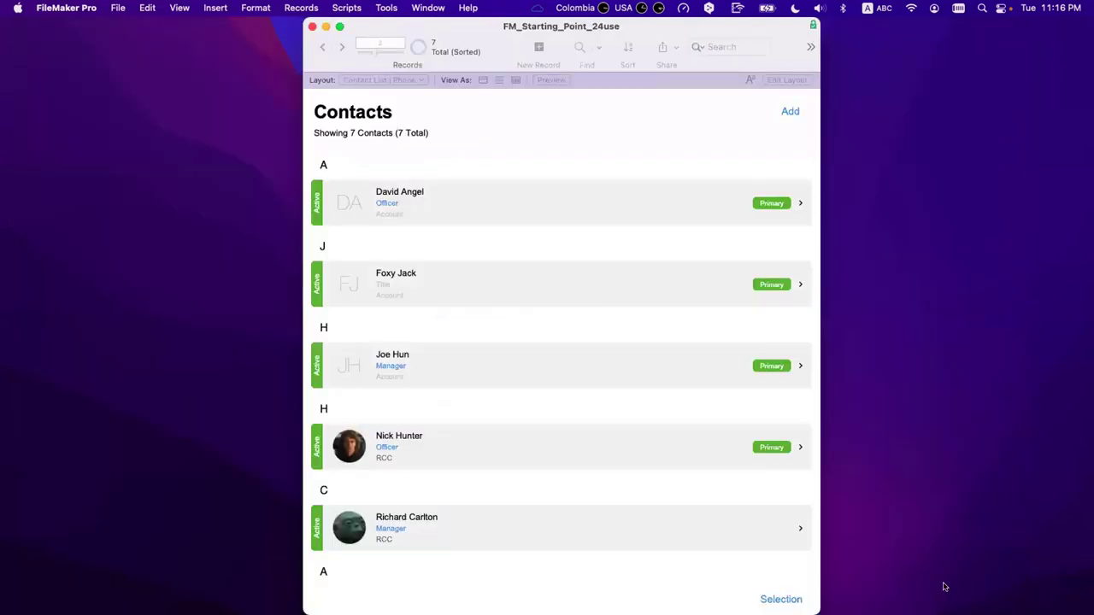
Move the Contacts window aside and open the Data Viewer's watched expressions
{"action": "left_click_drag", "start_coordinate": [491, 24], "coordinate": [400, 6]}
{"action": "left_click", "coordinate": [398, 6]}
{"action": "left_click", "coordinate": [401, 26]}
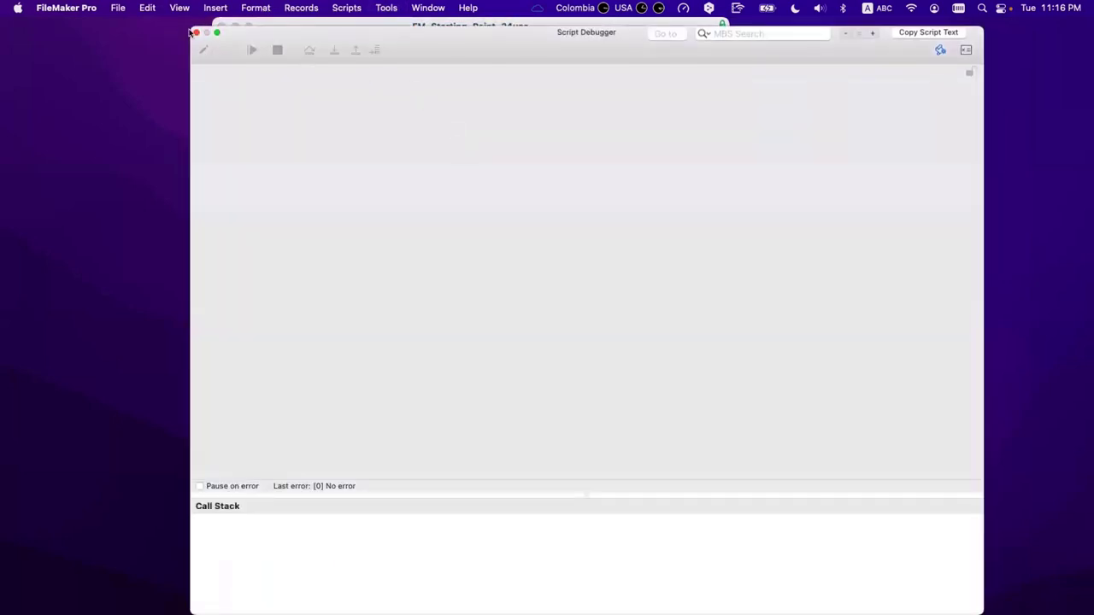
{"action": "left_click", "coordinate": [387, 6]}
{"action": "left_click", "coordinate": [403, 59]}
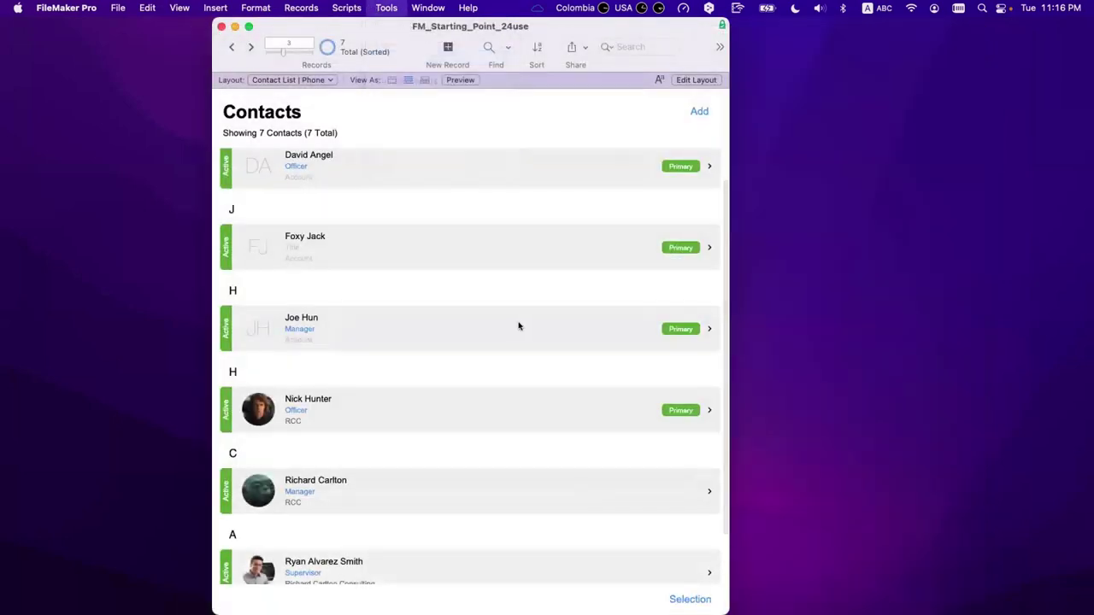
{"action": "left_click", "coordinate": [715, 104]}
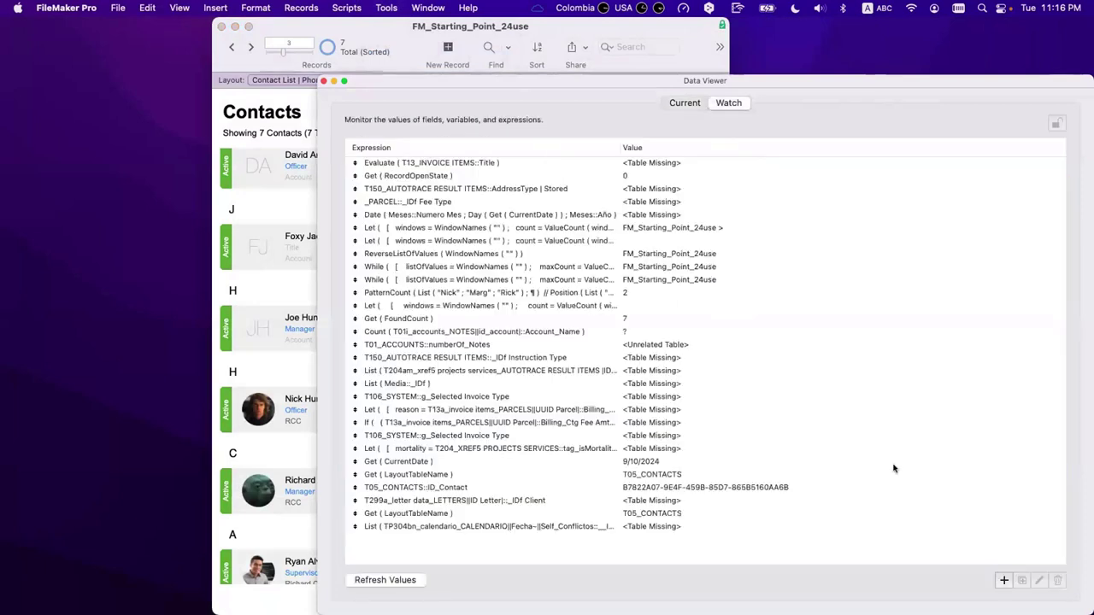
Add a watch expression containing the initials Let calculation and qualify its name fields with T05_CONTACTS
{"action": "left_click", "coordinate": [1004, 580]}
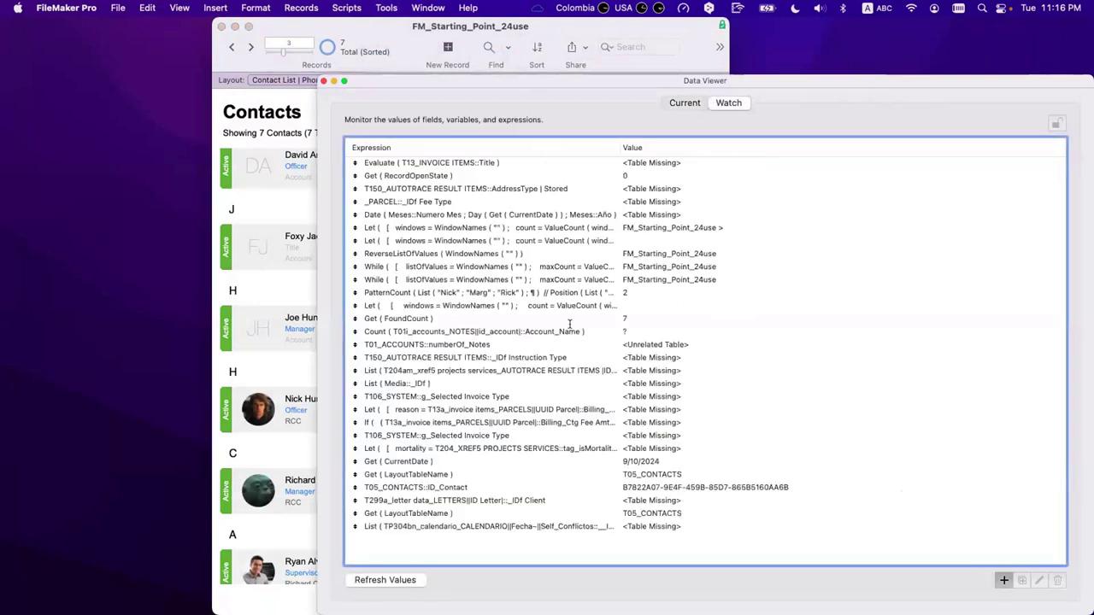
{"action": "type", "text": "Let ( \t[ \tfirst = Name_First ; \tlast = Name_Last ;  \tinitFirst = Left ( first ; 1 ) ; \tinitLast = Left ( last ; 1 ) \t] ;  \tUpper ( Left ( initFirst & initLast ; 1 ) )  \t)"}
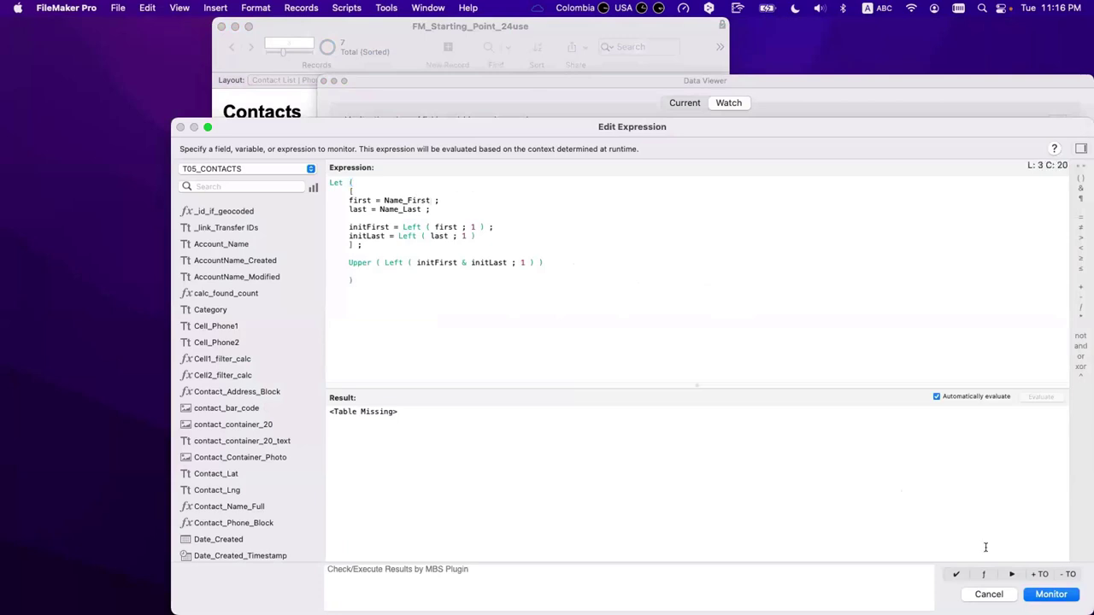
{"action": "left_click", "coordinate": [1039, 574]}
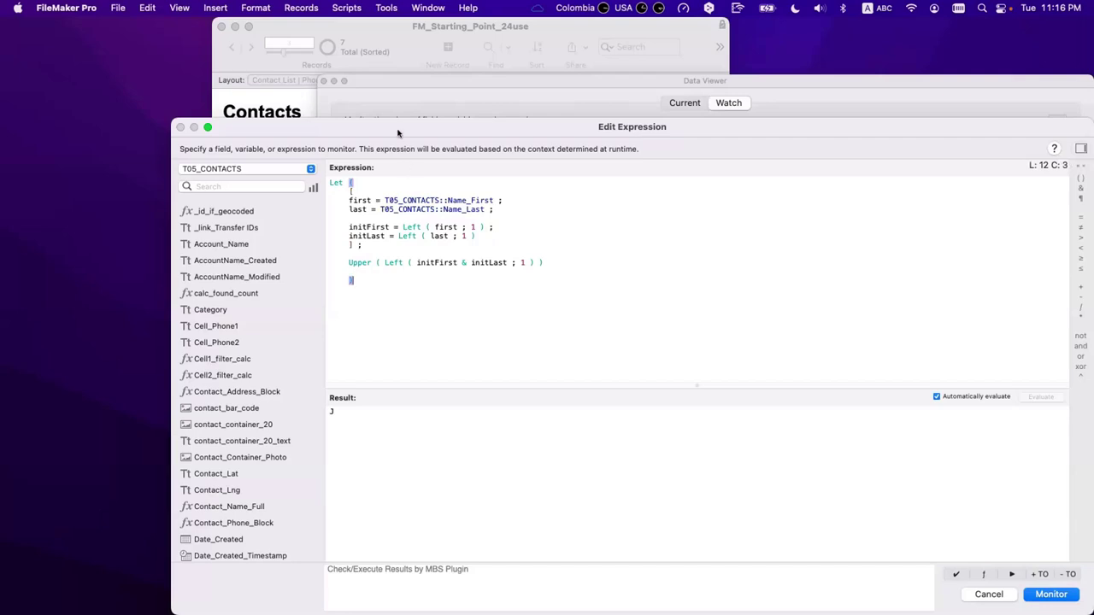
Test initFirst & initLast as the expression's result with the Upper line commented out, and compare it with the contact's name
{"action": "left_click_drag", "start_coordinate": [400, 135], "coordinate": [541, 387]}
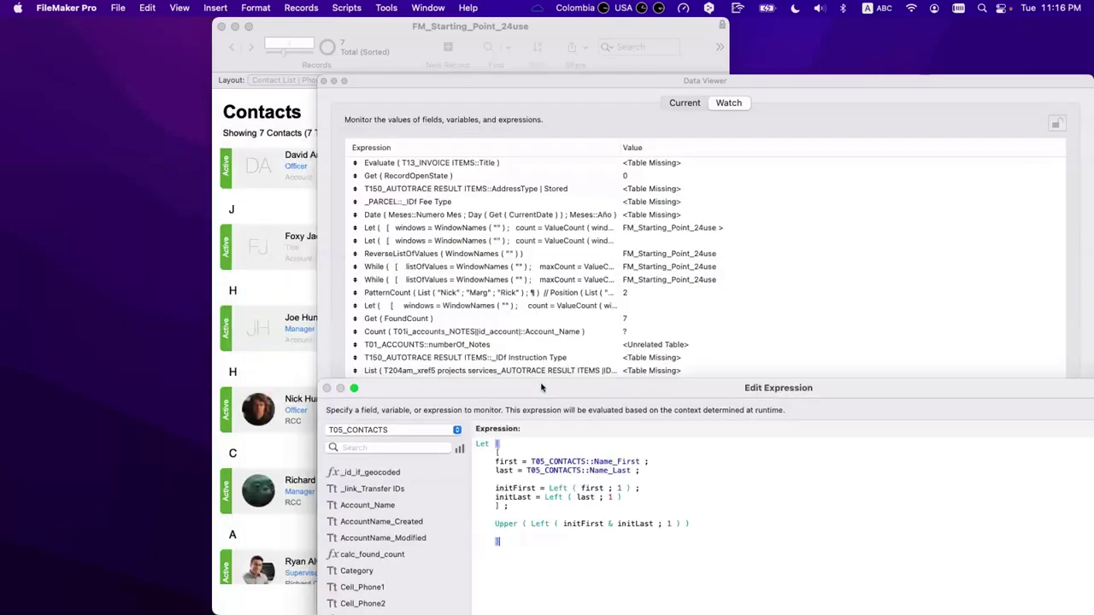
{"action": "double_click", "coordinate": [541, 387]}
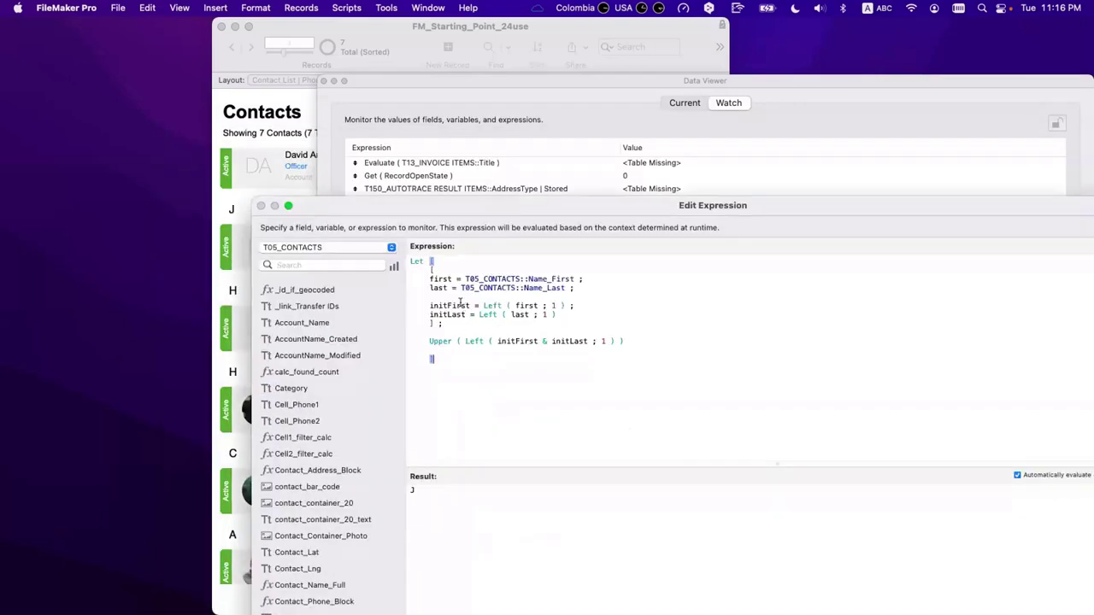
{"action": "left_click_drag", "start_coordinate": [496, 342], "coordinate": [586, 339]}
{"action": "key", "text": "super+c"}
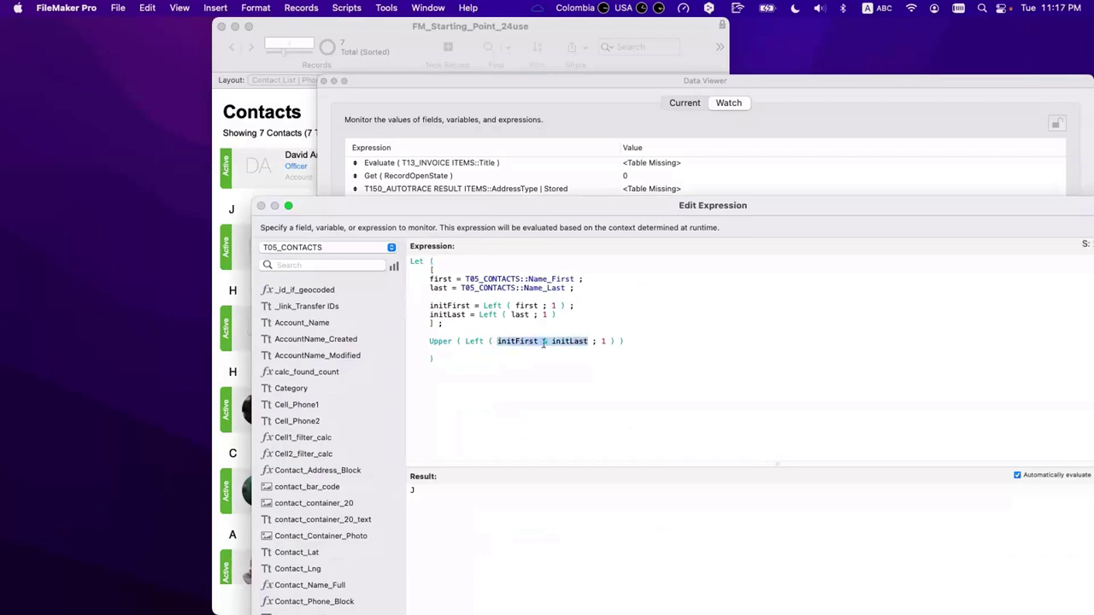
{"action": "left_click", "coordinate": [462, 332]}
{"action": "key", "text": "super+v"}
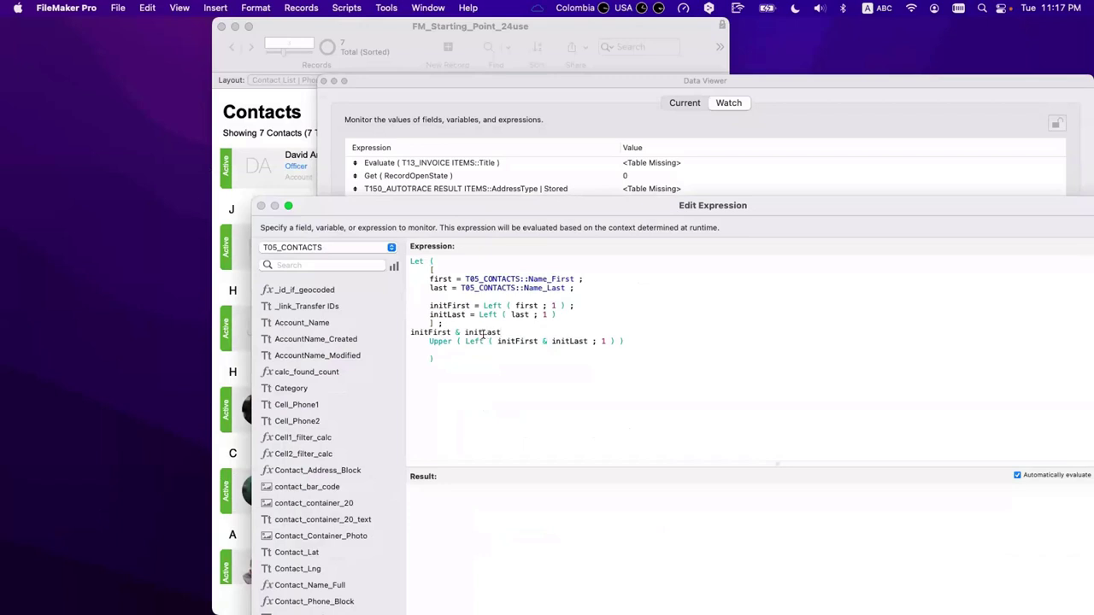
{"action": "left_click", "coordinate": [430, 341]}
{"action": "type", "text": "//"}
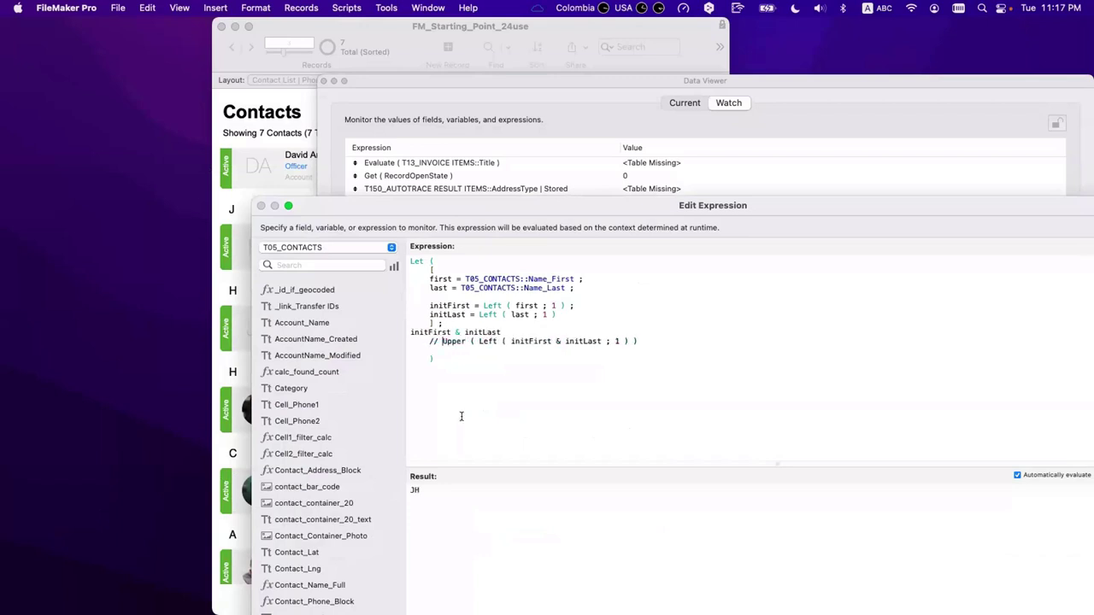
{"action": "double_click", "coordinate": [415, 490]}
{"action": "left_click_drag", "start_coordinate": [355, 213], "coordinate": [516, 235]}
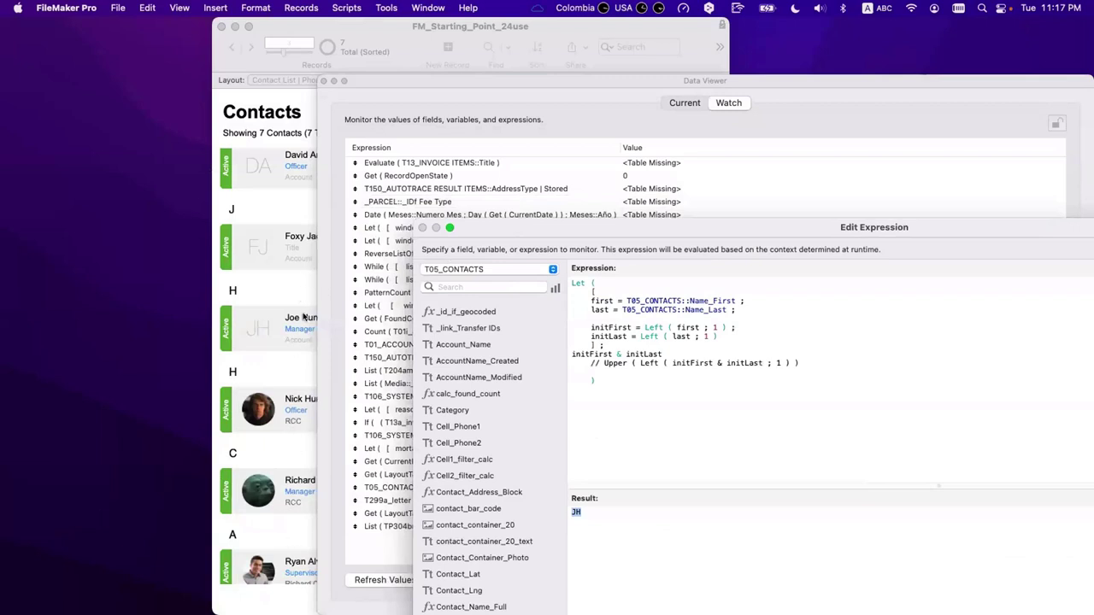
{"action": "left_click", "coordinate": [595, 515]}
{"action": "left_click_drag", "start_coordinate": [581, 224], "coordinate": [495, 156]}
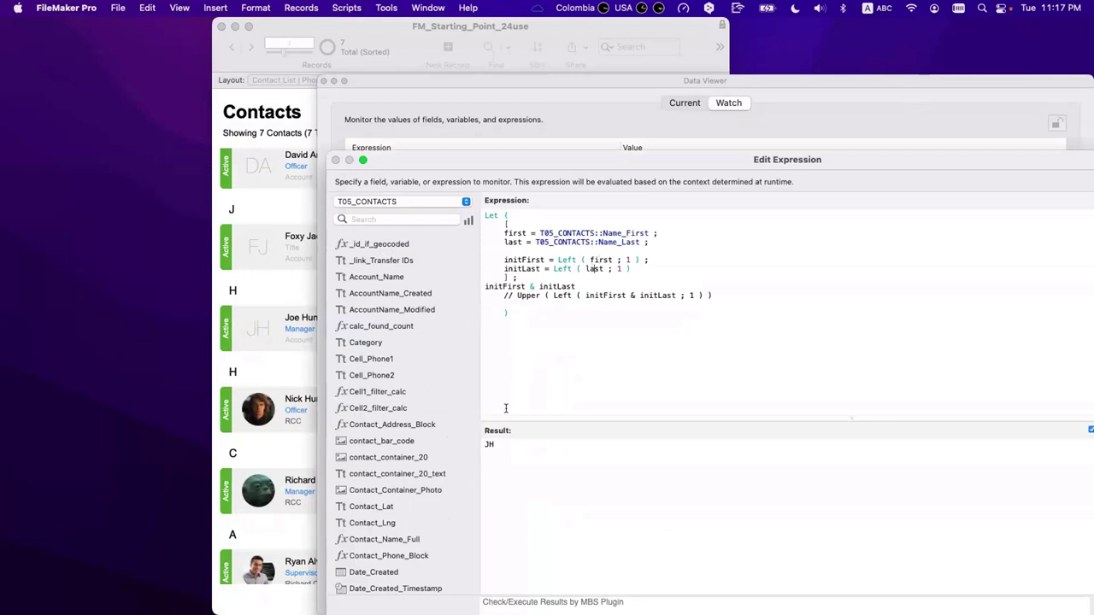
Delete the initFirst & initLast test line and uncomment the Upper ( Left ( initFirst & initLast ; 1 ) ) line
{"action": "triple_click", "coordinate": [509, 285]}
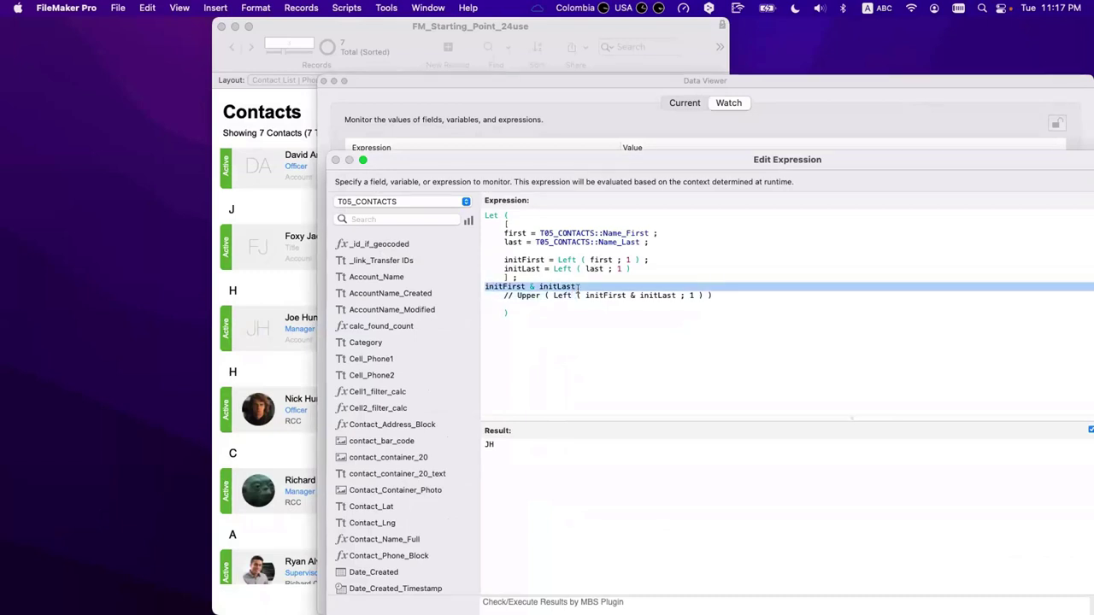
{"action": "key", "text": "BackSpace"}
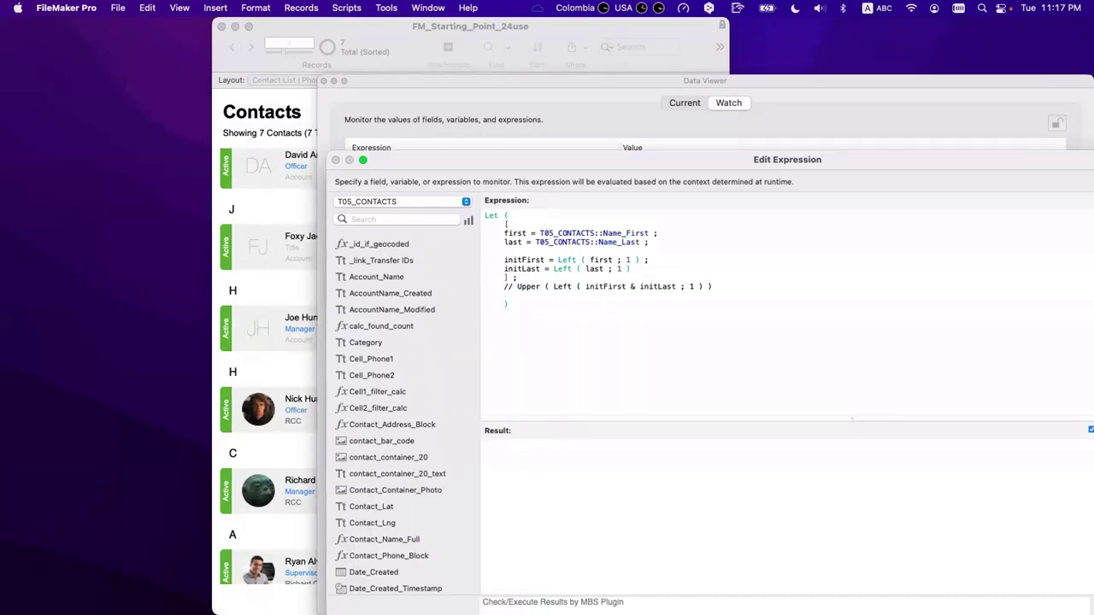
{"action": "left_click", "coordinate": [516, 286]}
{"action": "key", "text": "BackSpace"}
{"action": "key", "text": "BackSpace"}
{"action": "key", "text": "BackSpace"}
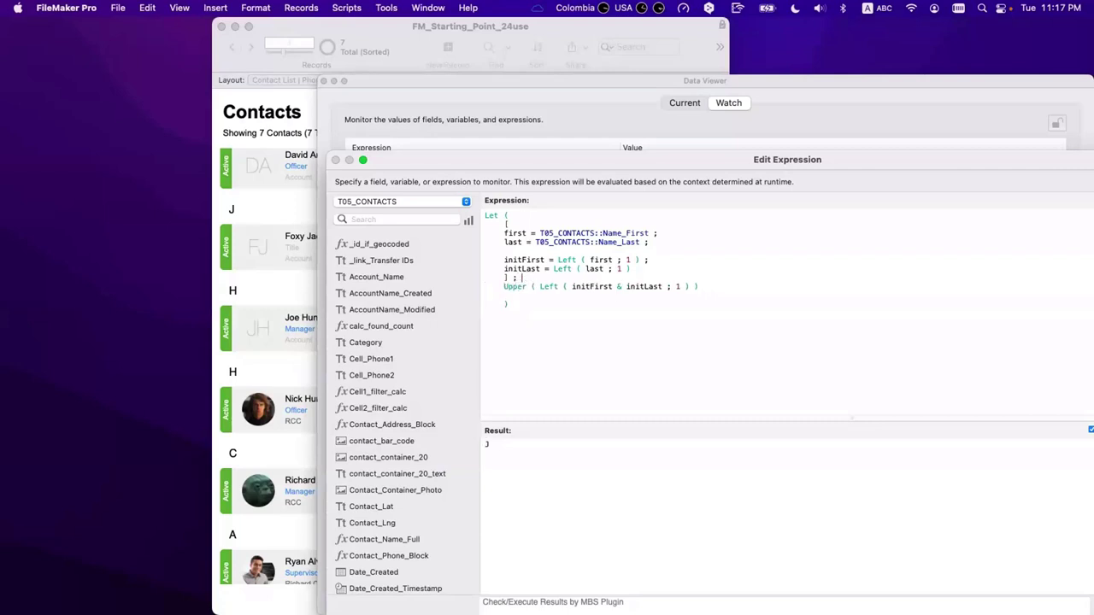
Put a blank line above the Upper line and test the calculation with first set to "" and Name_First commented out
{"action": "key", "text": "Return"}
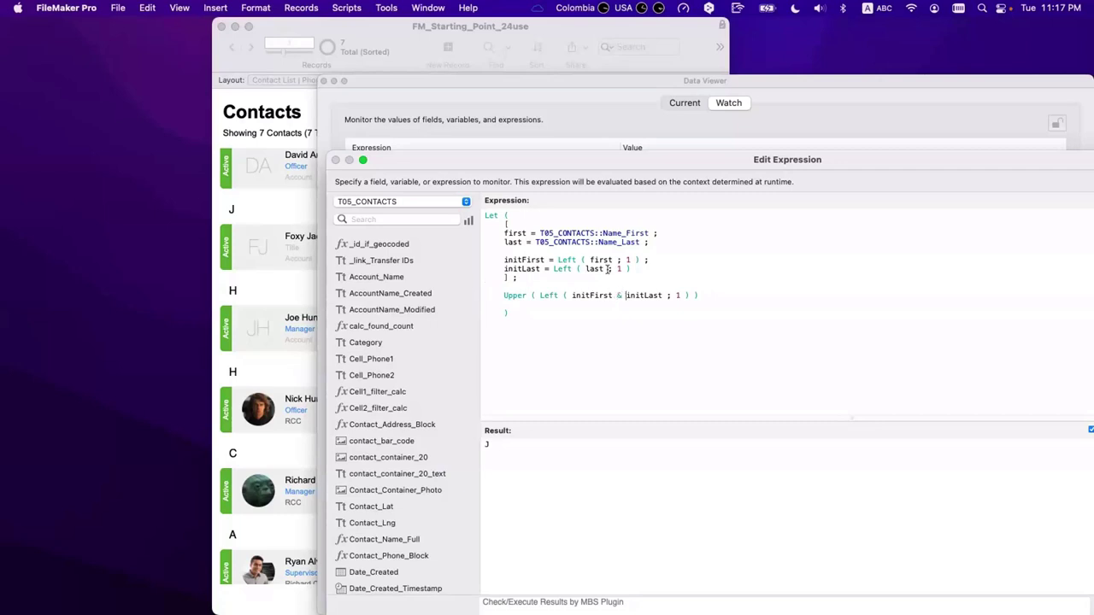
{"action": "left_click_drag", "start_coordinate": [648, 232], "coordinate": [538, 230]}
{"action": "left_click", "coordinate": [538, 231]}
{"action": "type", "text": "\"\" ; "}
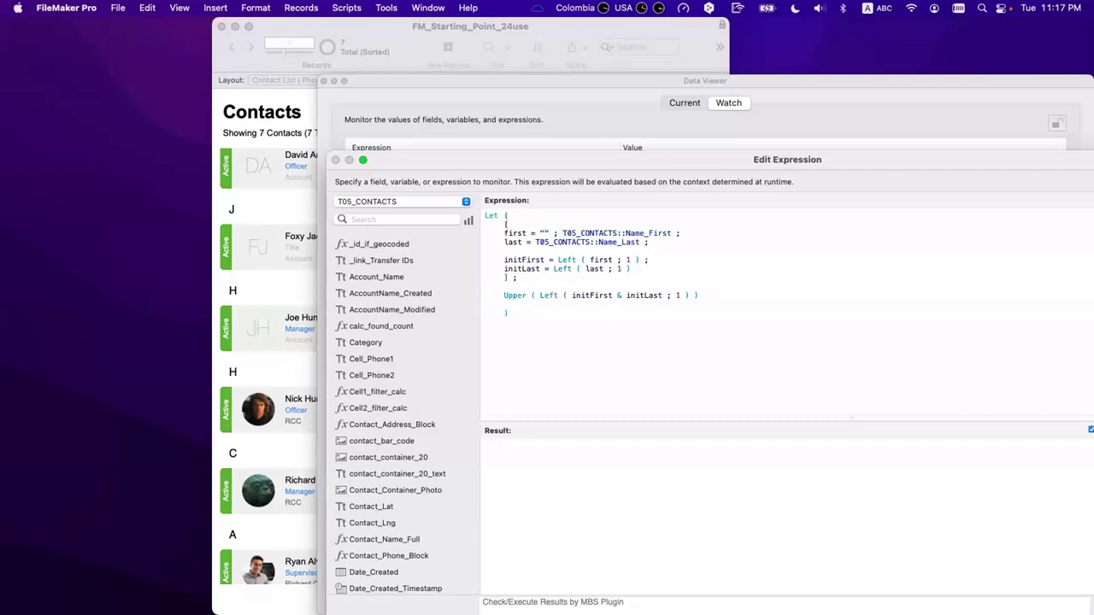
{"action": "type", "text": "//"}
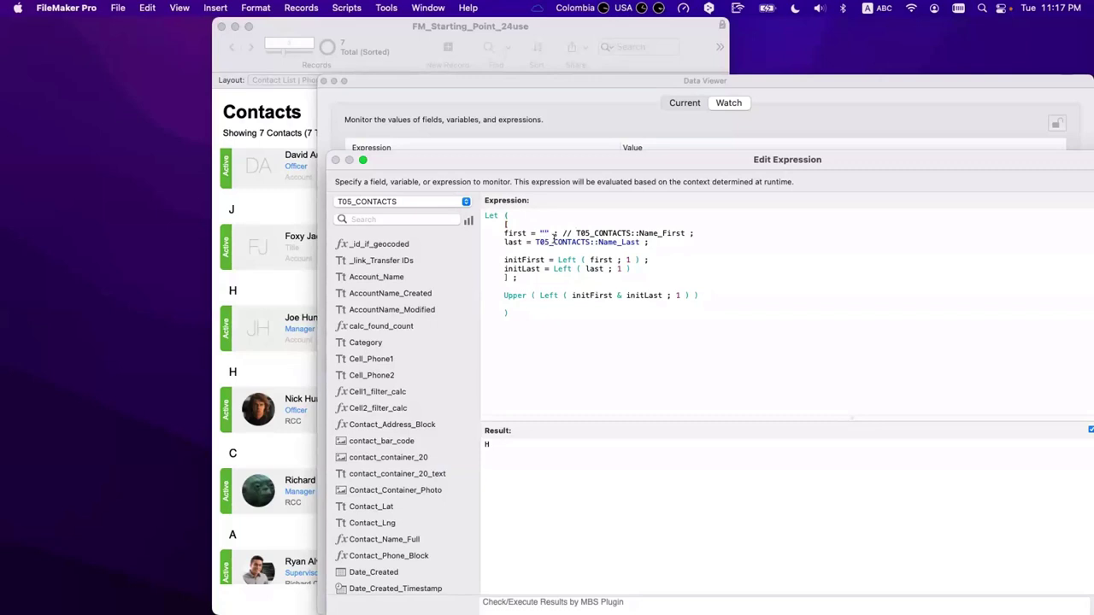
Restore Name_First as the first variable and test the expression with last set to "" and Name_Last commented out
{"action": "left_click_drag", "start_coordinate": [572, 228], "coordinate": [534, 229]}
{"action": "key", "text": "BackSpace"}
{"action": "left_click", "coordinate": [534, 242]}
{"action": "key", "text": "cmd+v"}
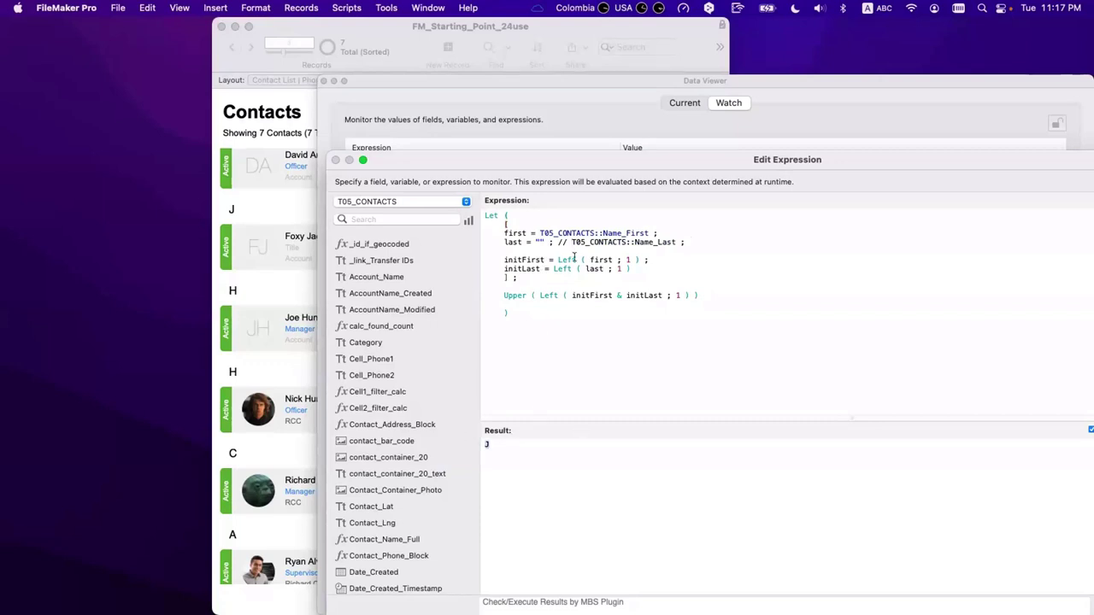
Test the expression with first also set to "" and Name_First commented out, and restore Name_Last as the last variable
{"action": "left_click", "coordinate": [539, 233]}
{"action": "type", "text": "\"\" ; //"}
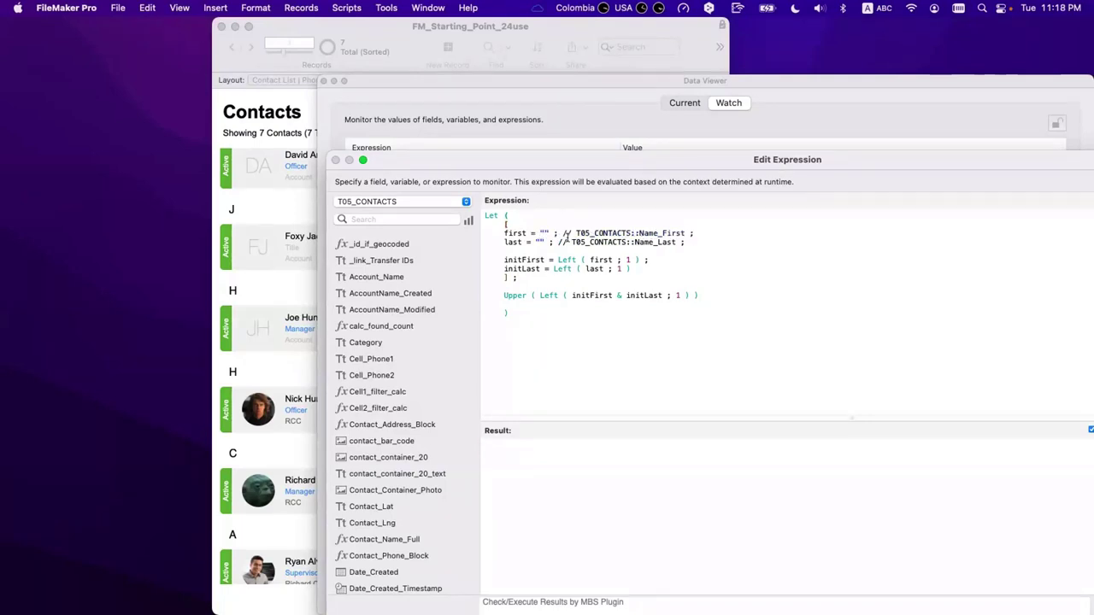
{"action": "left_click_drag", "start_coordinate": [570, 242], "coordinate": [530, 242]}
{"action": "key", "text": "BackSpace"}
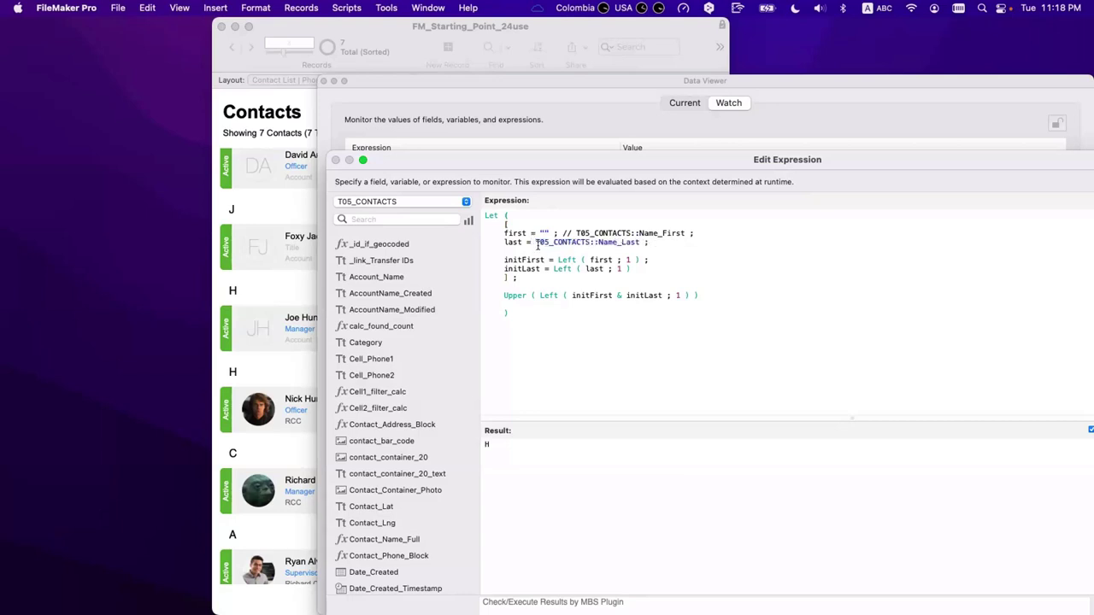
Move the "" ; // test value from first back to last, check the result, and close the expression editor and Data Viewer
{"action": "left_click_drag", "start_coordinate": [571, 227], "coordinate": [532, 227]}
{"action": "key", "text": "Right"}
{"action": "left_click", "coordinate": [534, 234], "text": "shift"}
{"action": "key", "text": "super+c"}
{"action": "key", "text": "BackSpace"}
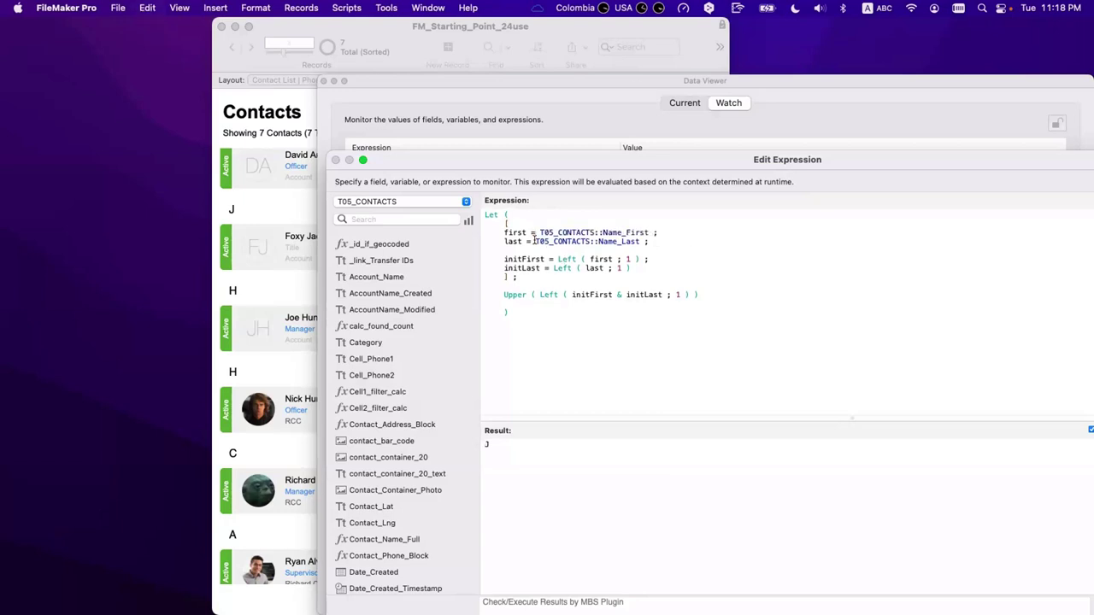
{"action": "left_click", "coordinate": [539, 242]}
{"action": "key", "text": "super+v"}
{"action": "left_click", "coordinate": [540, 242]}
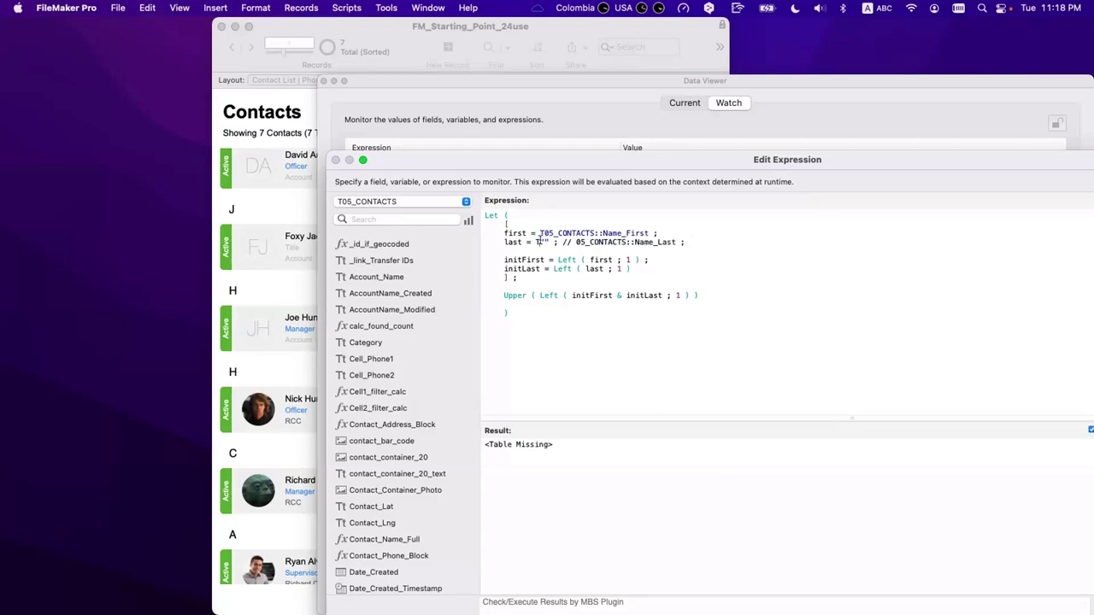
{"action": "key", "text": "BackSpace"}
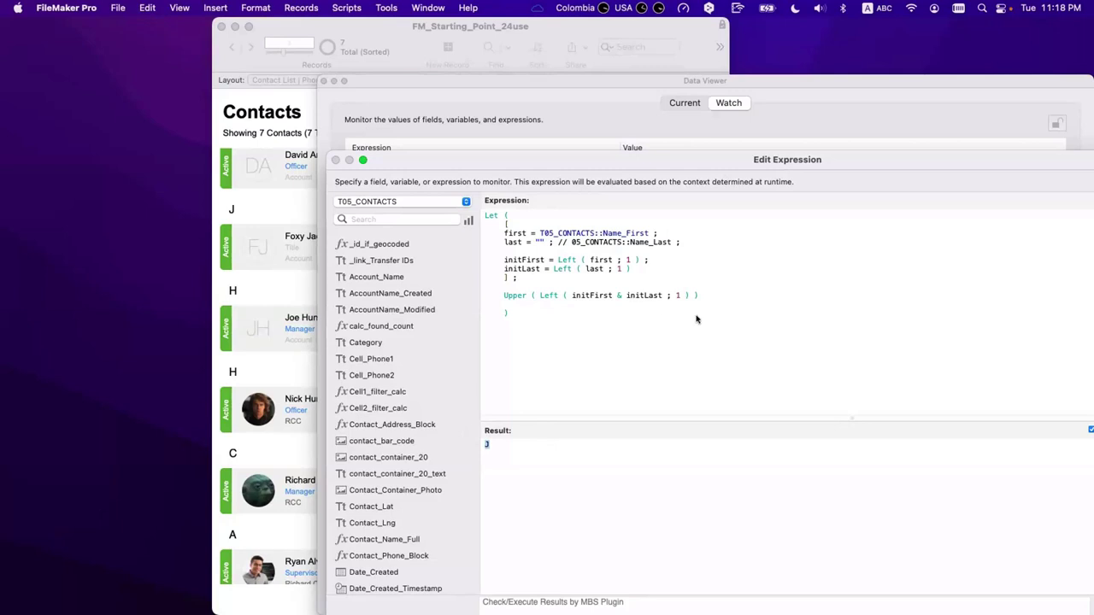
{"action": "key", "text": "Escape"}
{"action": "left_click", "coordinate": [323, 82]}
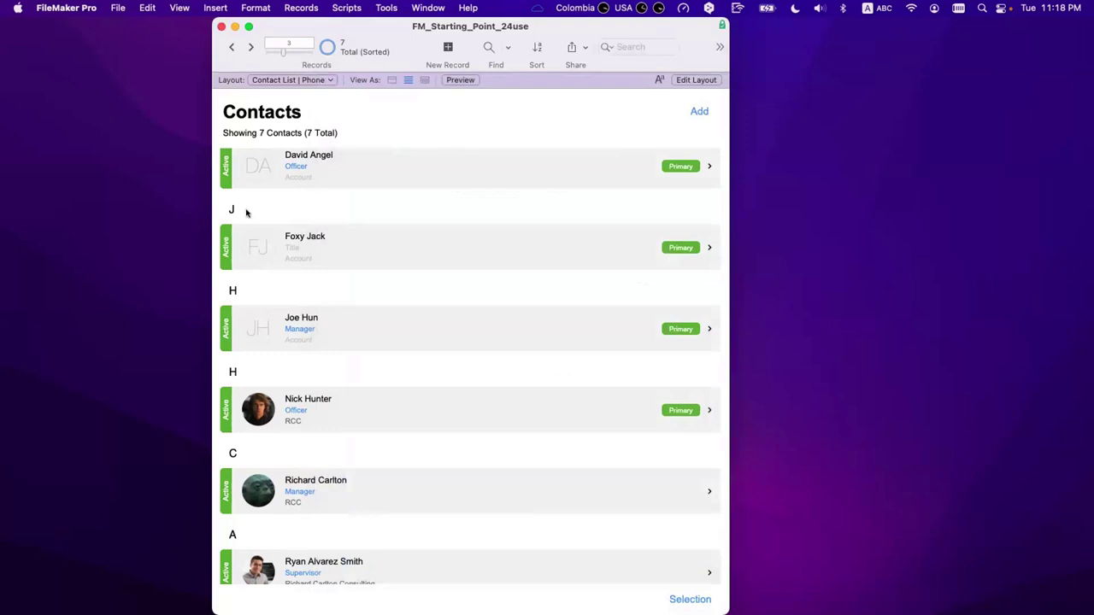
Change the sub-summary merge field on the contact list layout from Initials | Unique to Initials | Mobile and return to Browse mode
{"action": "key", "text": "super+l"}
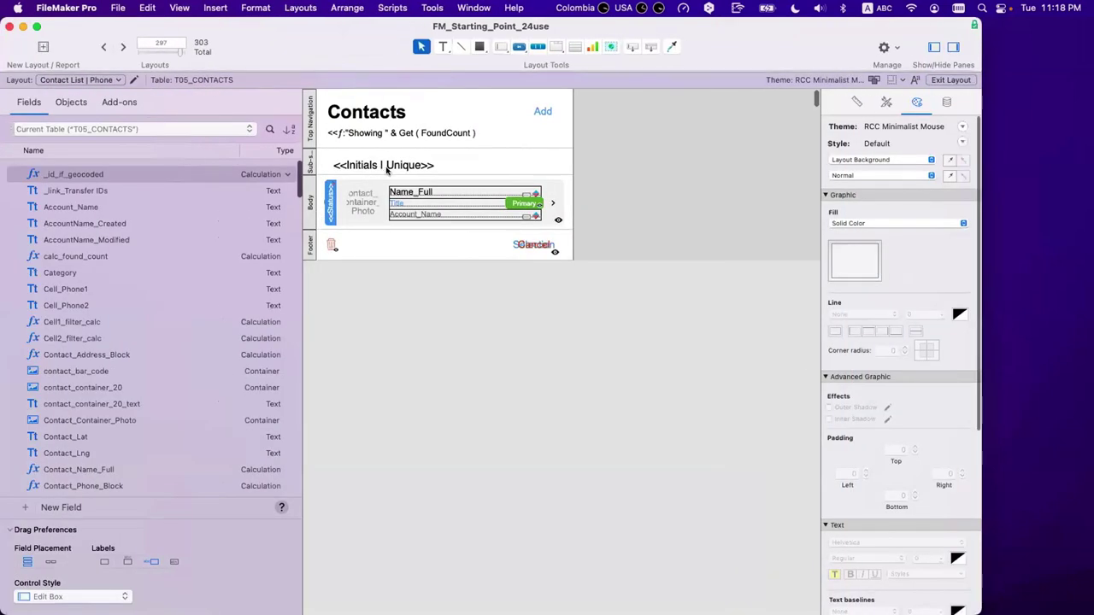
{"action": "left_click", "coordinate": [390, 168]}
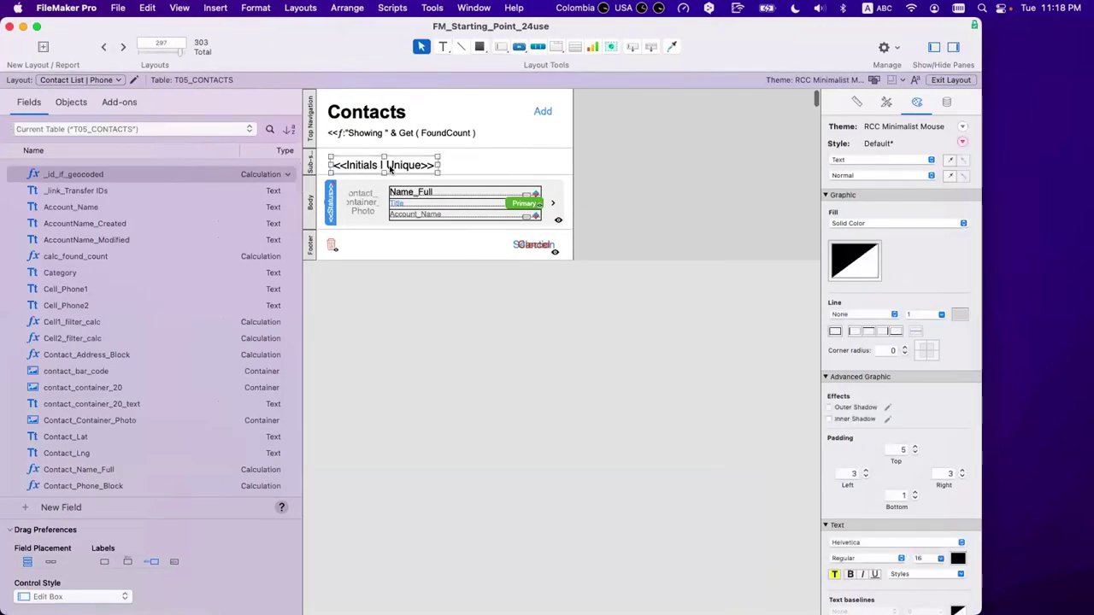
{"action": "double_click", "coordinate": [390, 168]}
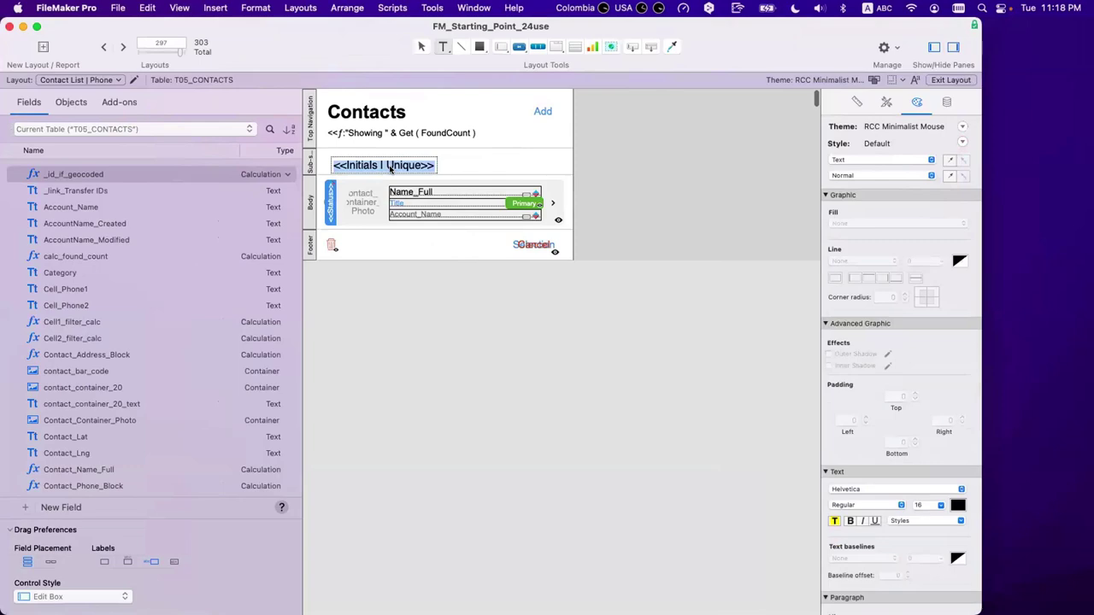
{"action": "key", "text": "alt+super+m"}
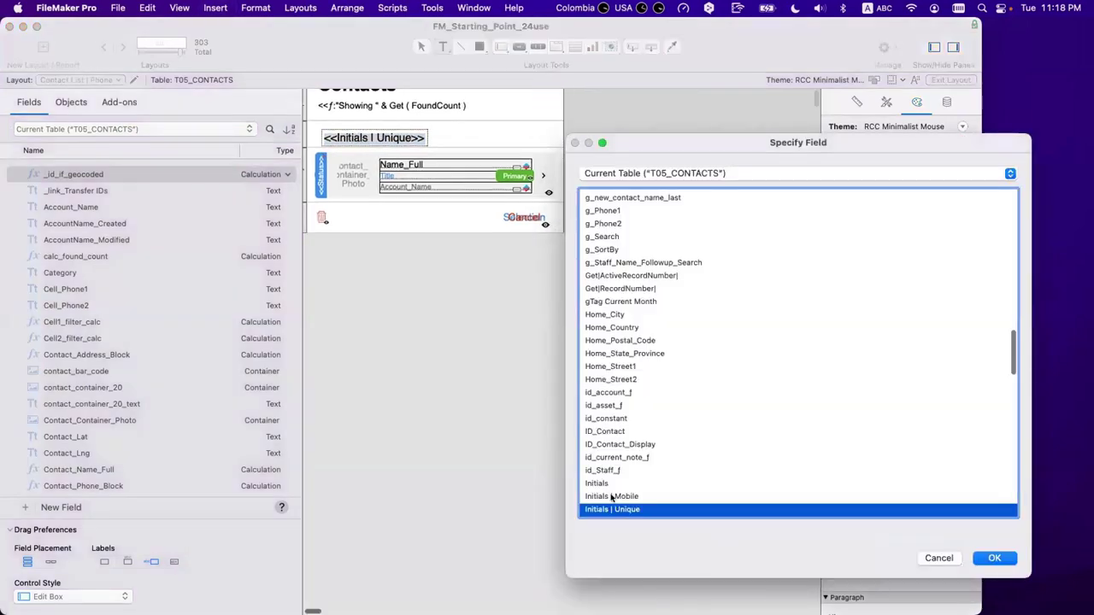
{"action": "left_click", "coordinate": [619, 501]}
{"action": "key", "text": "Return"}
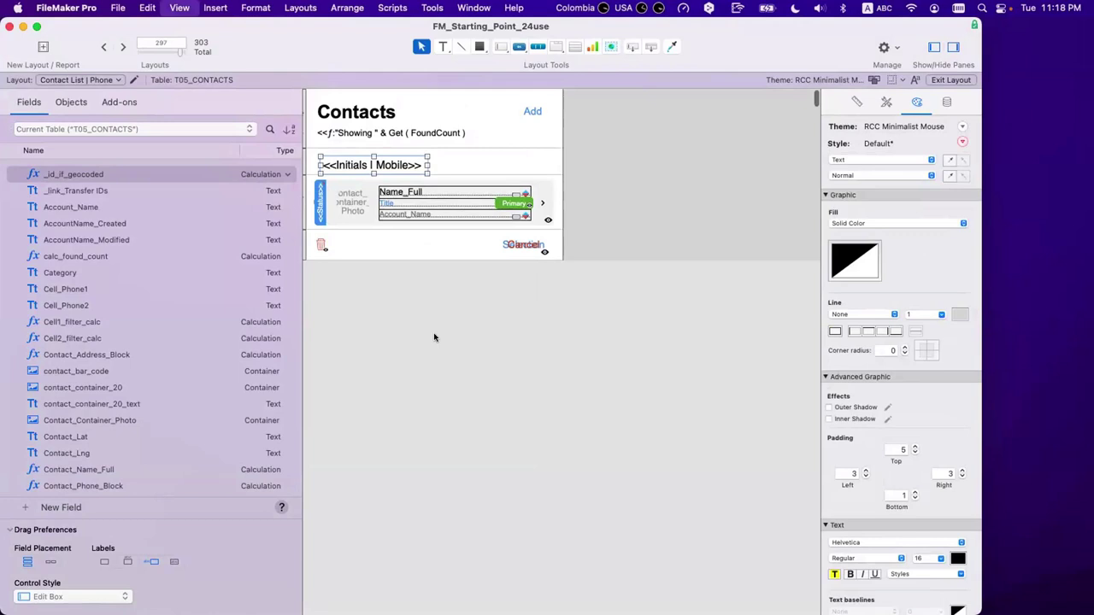
{"action": "key", "text": "super+b"}
In Layout mode, allow Browse Mode field entry for the Name_Full field
{"action": "key", "text": "super+l"}
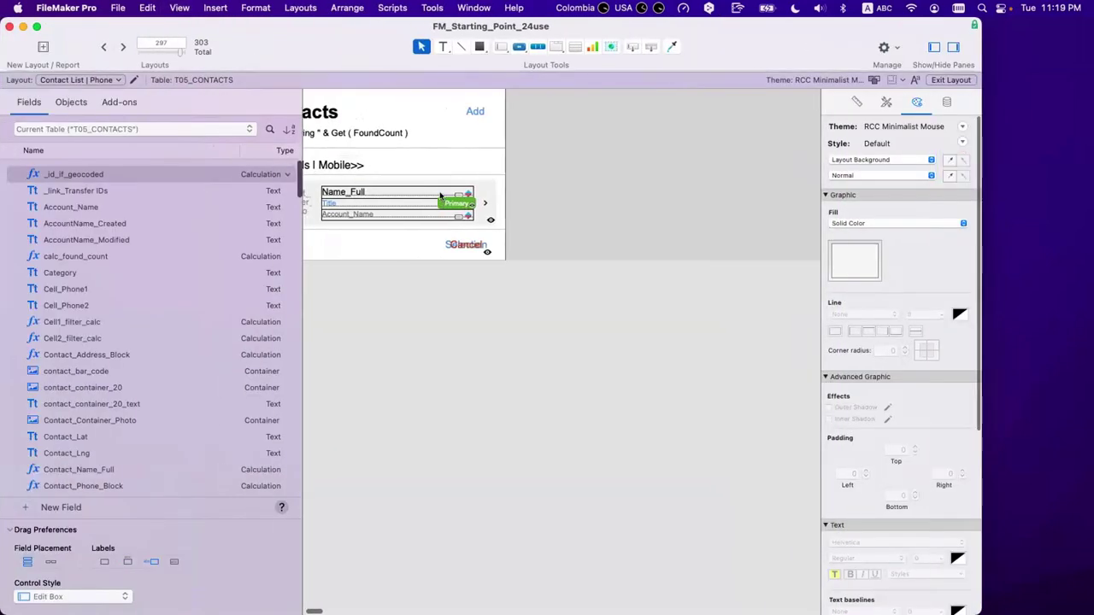
{"action": "left_click", "coordinate": [440, 195]}
{"action": "left_click", "coordinate": [946, 102]}
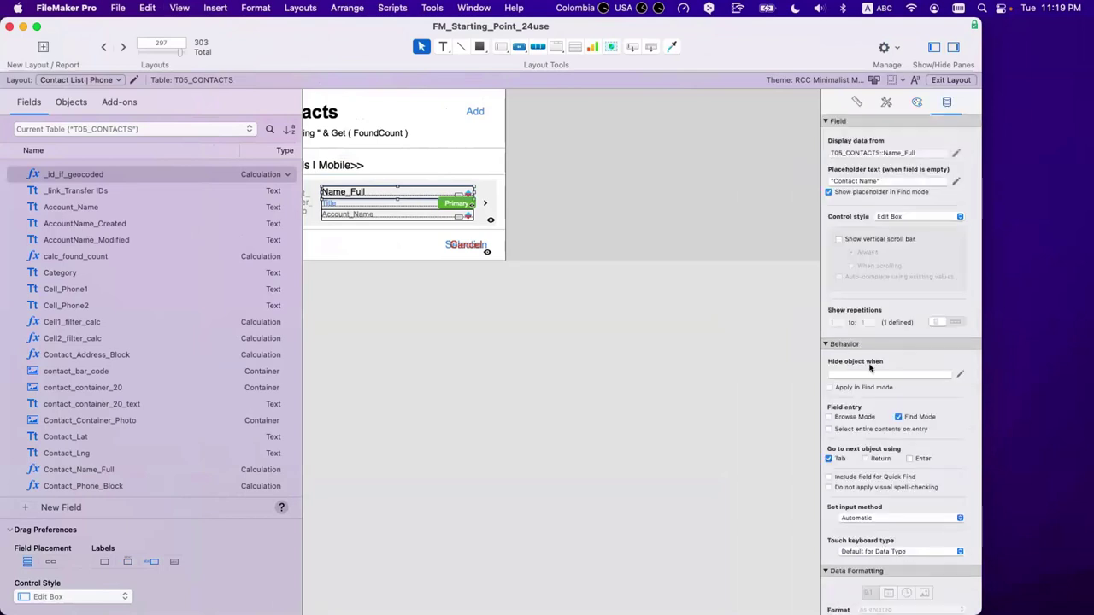
{"action": "left_click", "coordinate": [846, 414]}
{"action": "left_click", "coordinate": [564, 293]}
{"action": "scroll", "coordinate": [505, 268], "scroll_direction": "left", "scroll_amount": 3}
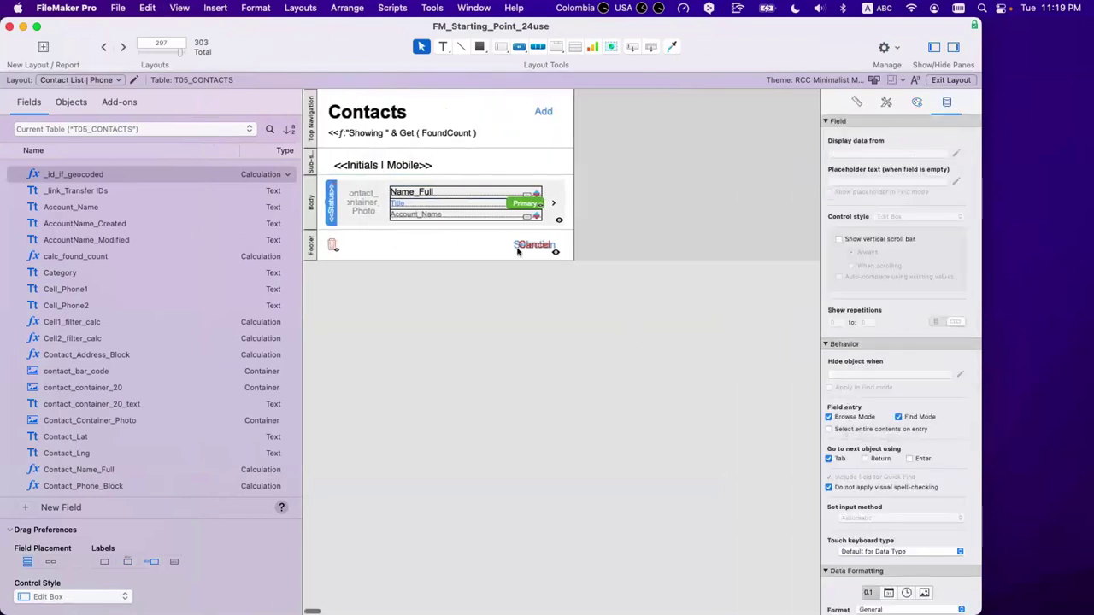
Add a Name_First field without a label, place it over Name_Full in the body part, and return to Browse mode
{"action": "left_click", "coordinate": [632, 47]}
{"action": "left_click_drag", "start_coordinate": [496, 159], "coordinate": [552, 172]}
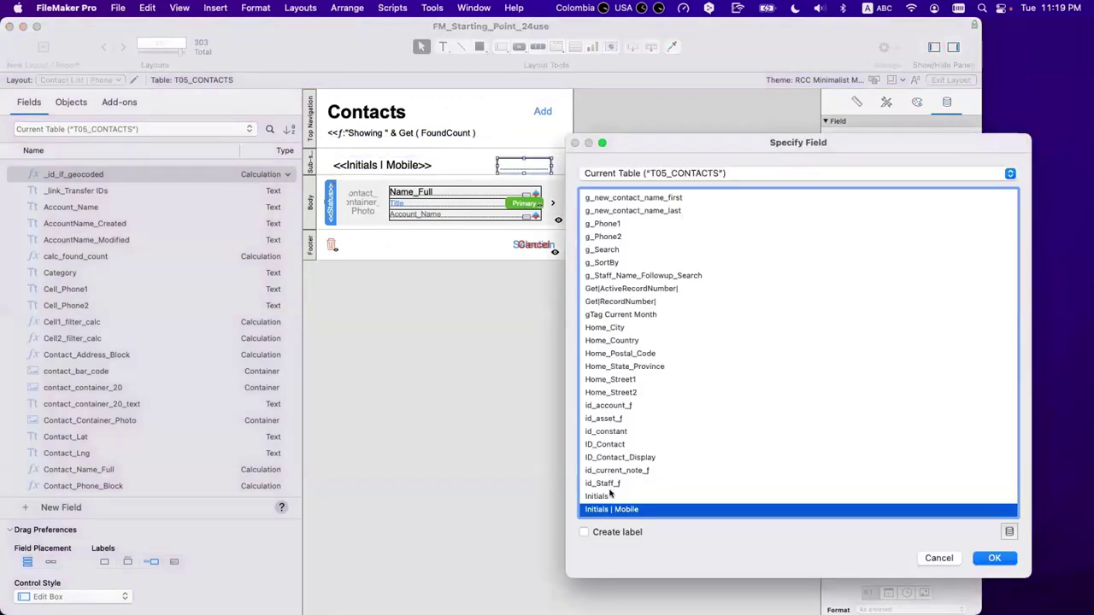
{"action": "left_click", "coordinate": [617, 445]}
{"action": "key", "text": "n"}
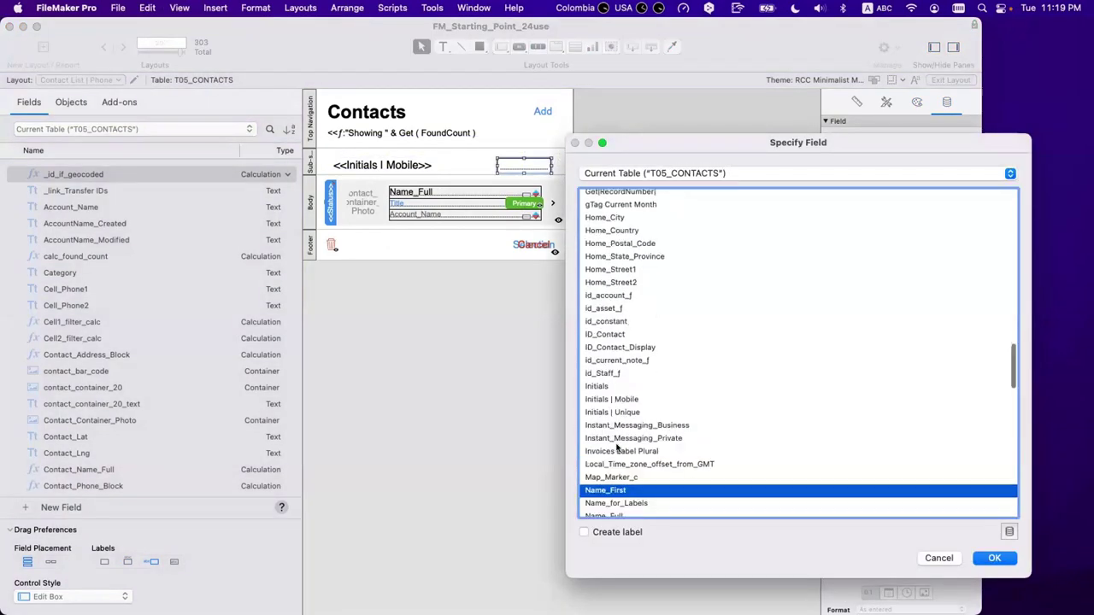
{"action": "scroll", "coordinate": [617, 453], "scroll_direction": "down", "scroll_amount": 1}
{"action": "key", "text": "Return"}
{"action": "left_click_drag", "start_coordinate": [533, 170], "coordinate": [396, 197]}
{"action": "key", "text": "super+l"}
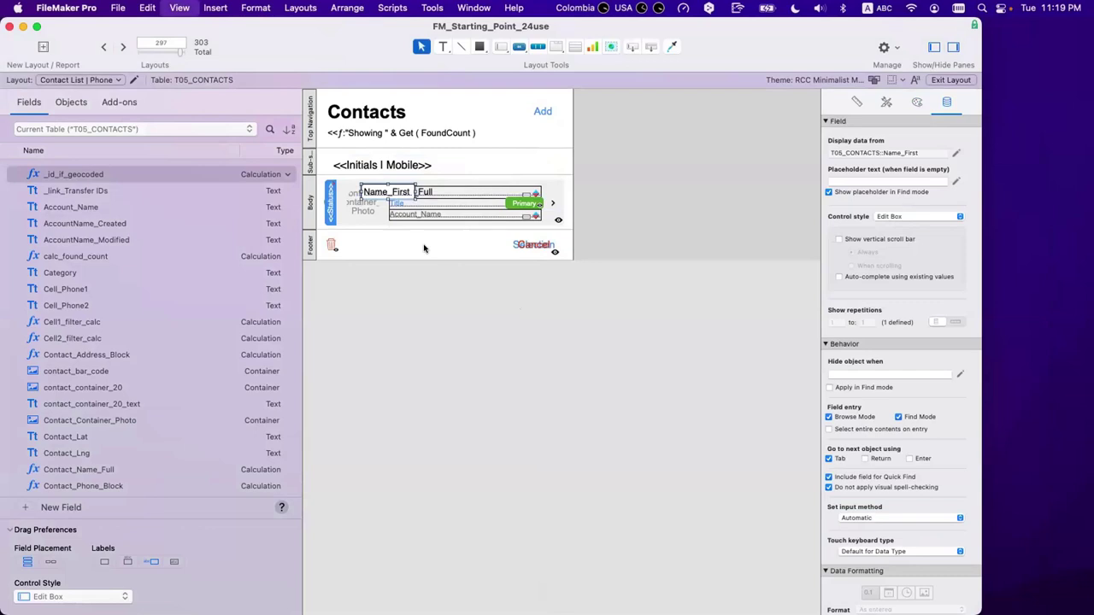
{"action": "key", "text": "super+b"}
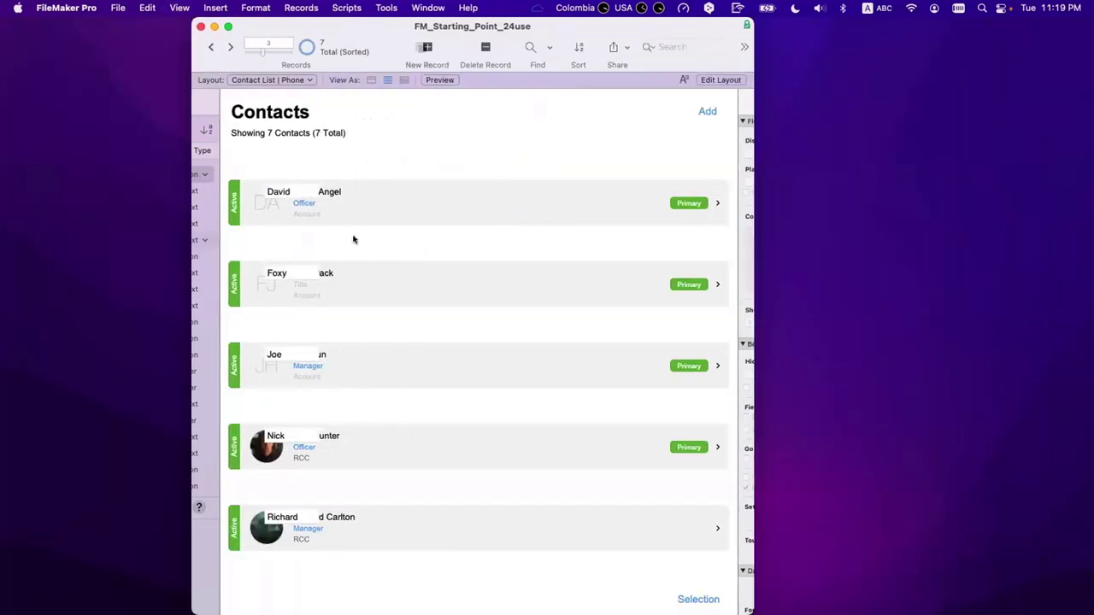
Replace the Name_First contents across the found contacts with a calculated result of Name_First from T05_CONTACTS
{"action": "left_click", "coordinate": [288, 191]}
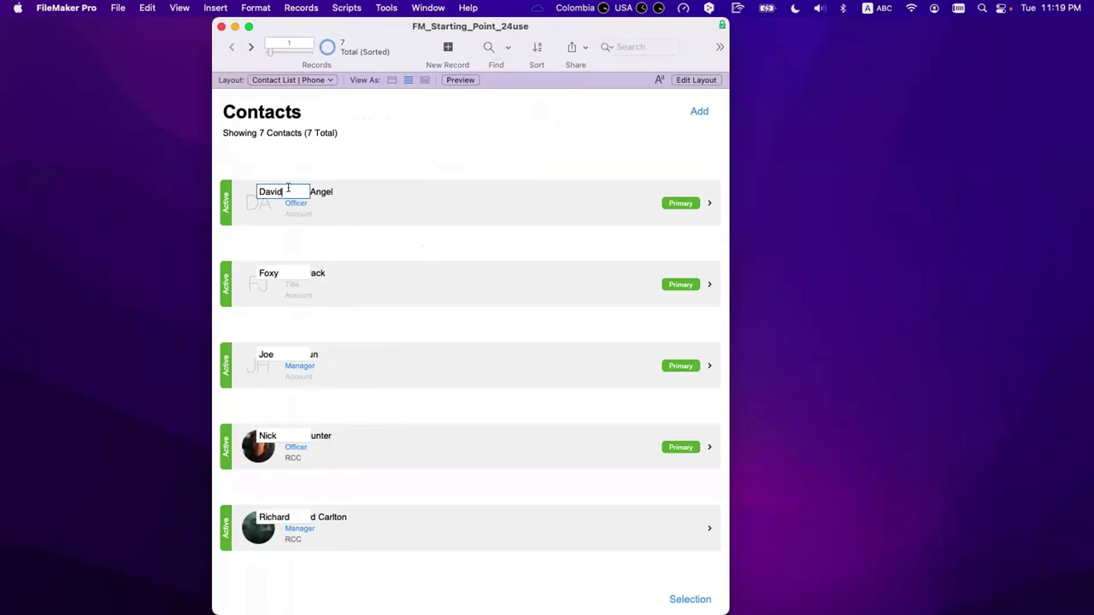
{"action": "key", "text": "super+equal"}
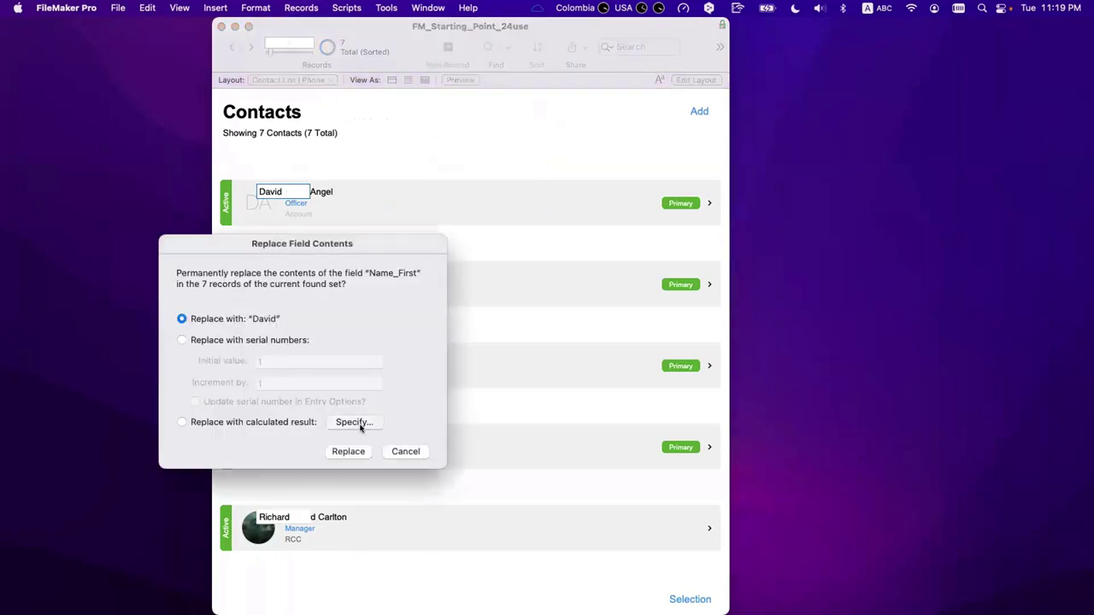
{"action": "left_click", "coordinate": [360, 428]}
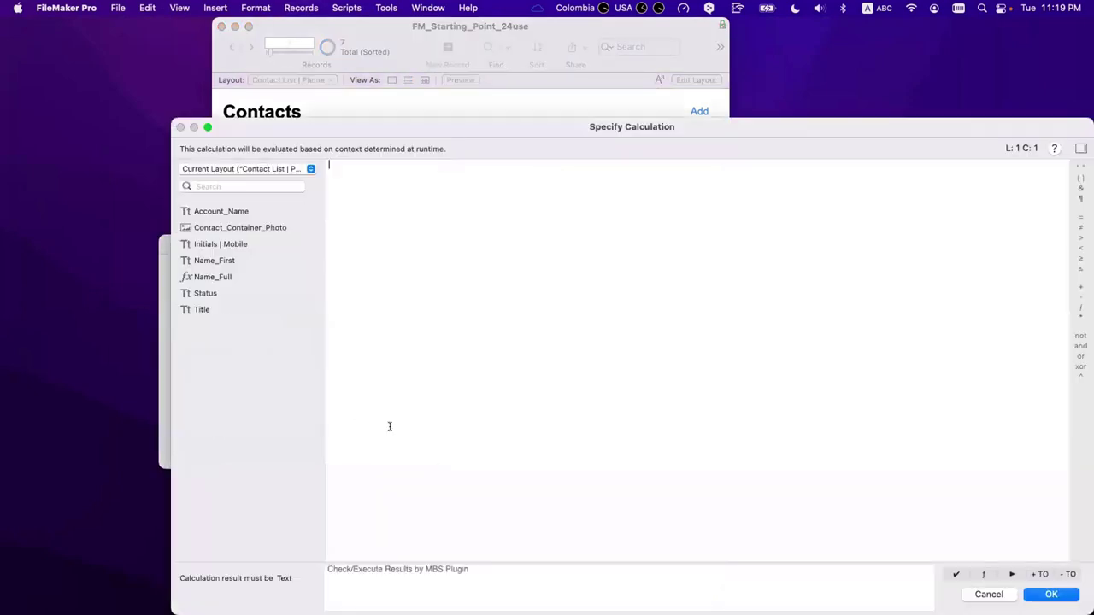
{"action": "left_click", "coordinate": [242, 168]}
{"action": "left_click", "coordinate": [244, 153]}
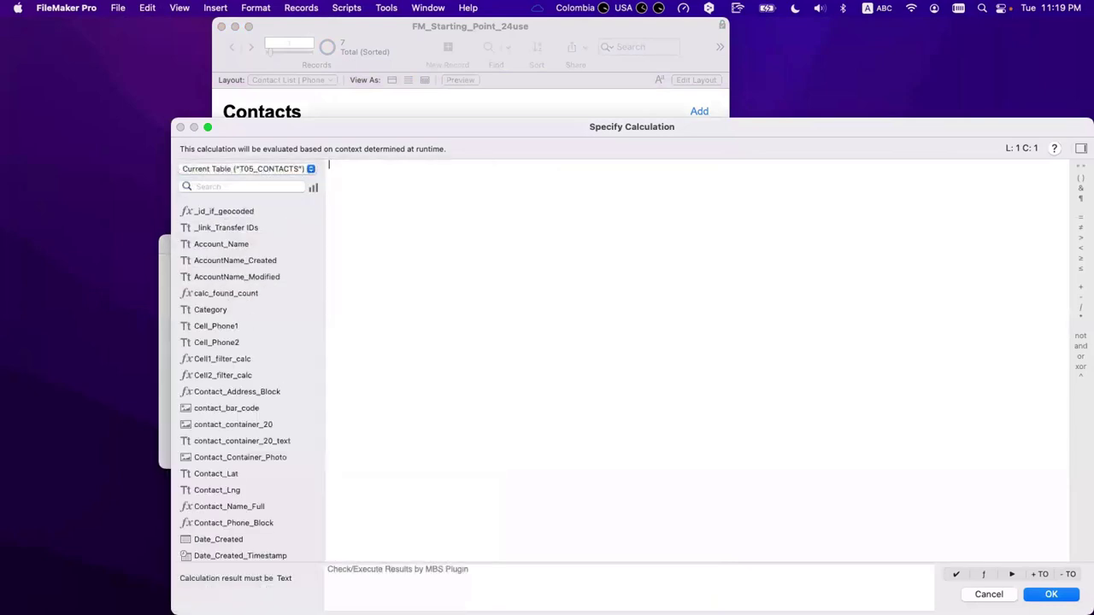
{"action": "type", "text": "name"}
{"action": "scroll", "coordinate": [382, 257], "scroll_direction": "down", "scroll_amount": 1}
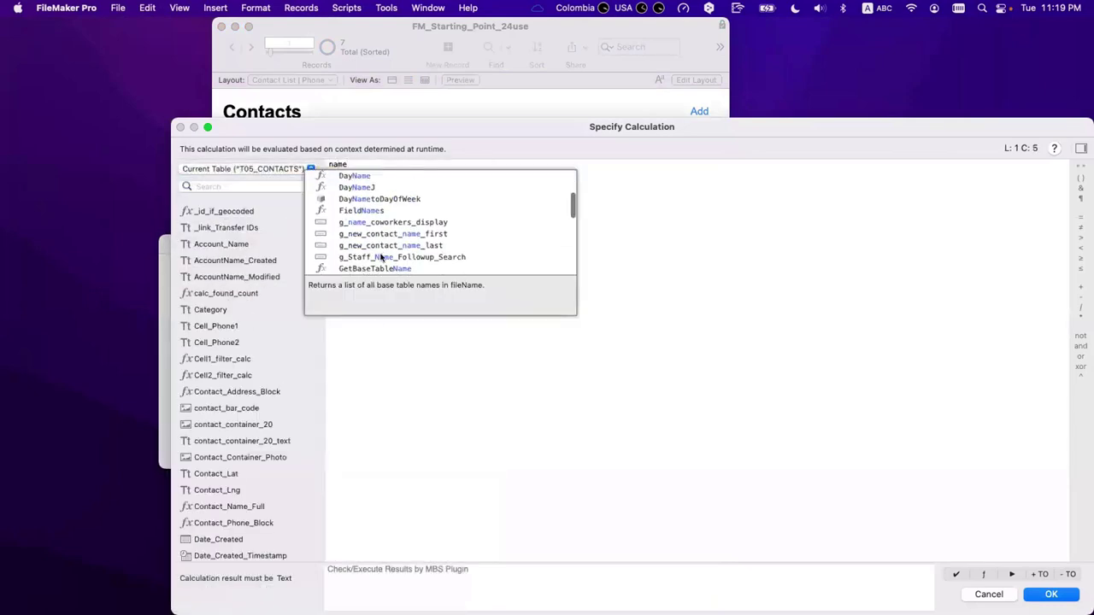
{"action": "scroll", "coordinate": [382, 257], "scroll_direction": "up", "scroll_amount": 3}
{"action": "scroll", "coordinate": [376, 239], "scroll_direction": "down", "scroll_amount": 8}
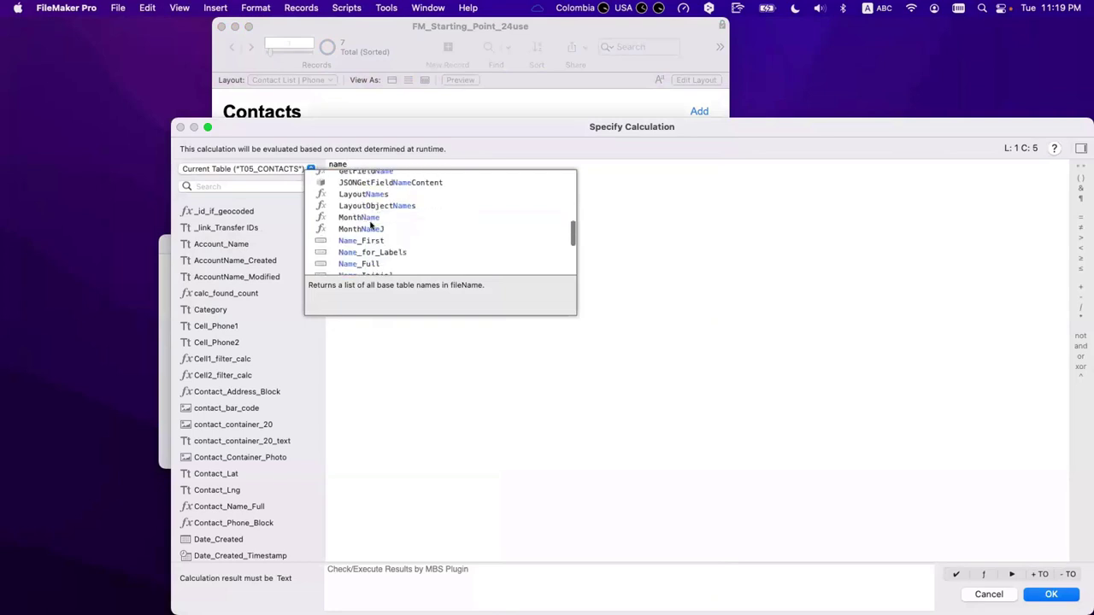
{"action": "double_click", "coordinate": [370, 224]}
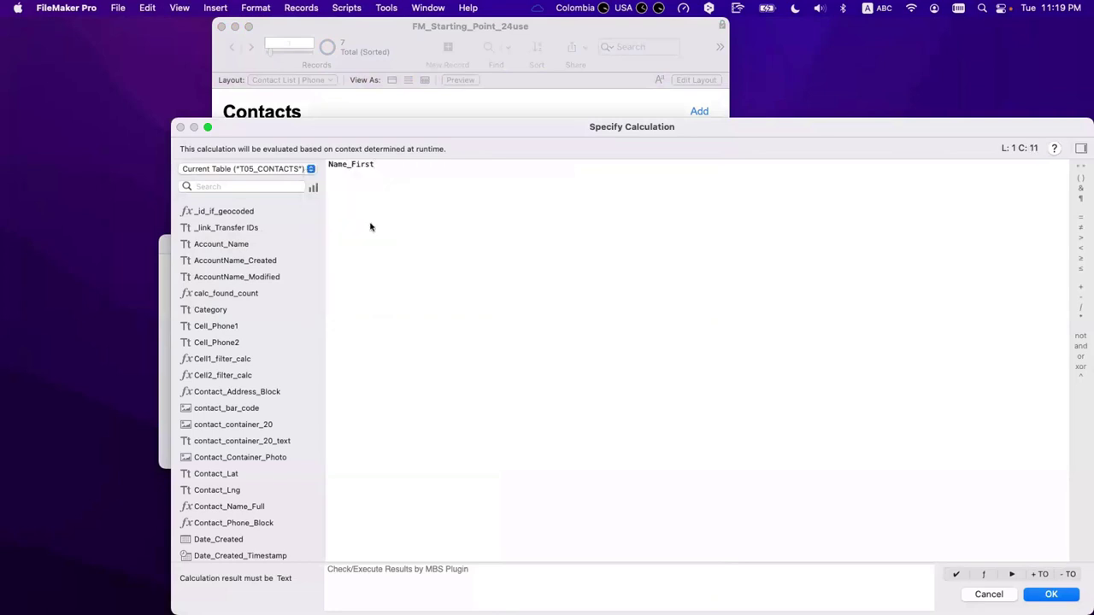
{"action": "key", "text": "Return"}
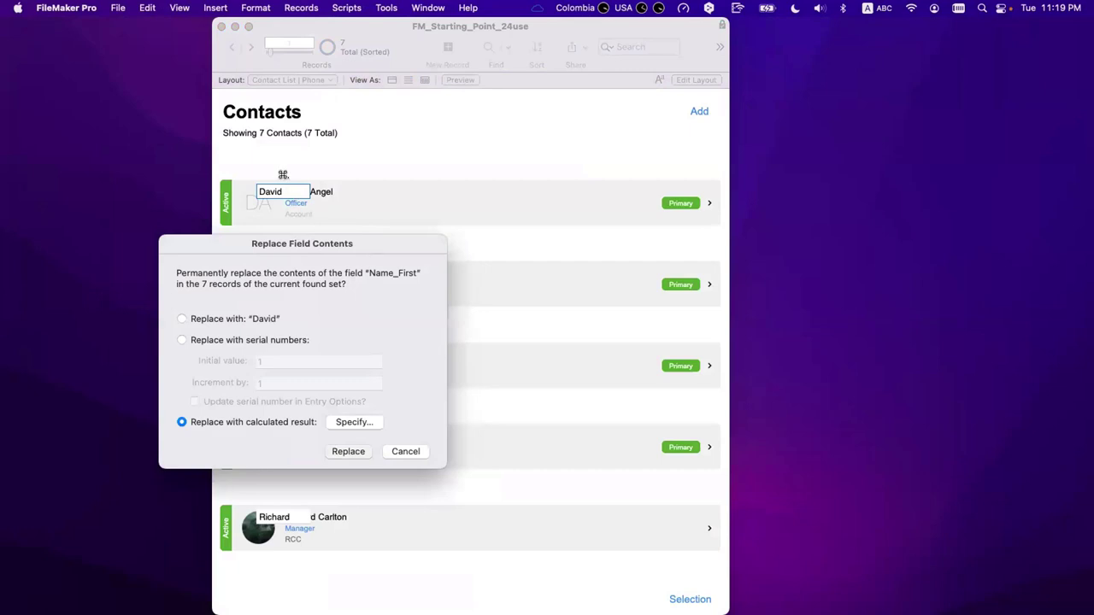
{"action": "key", "text": "Return"}
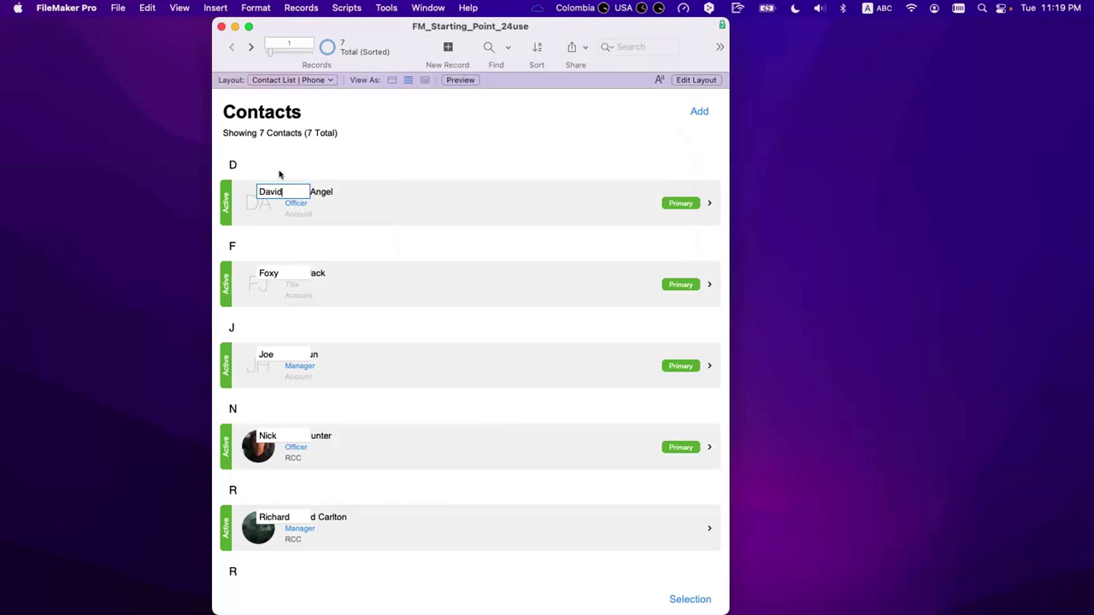
Delete the temporary Name_First field from the layout and review the initial headings throughout the contact list in Browse mode
{"action": "key", "text": "super+l"}
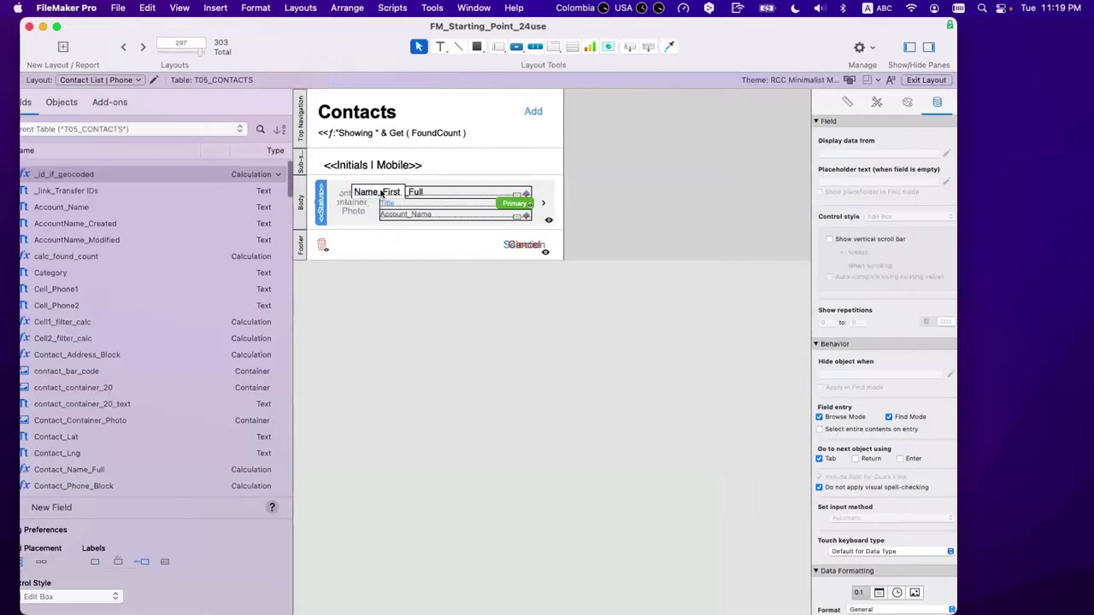
{"action": "key", "text": "super+b"}
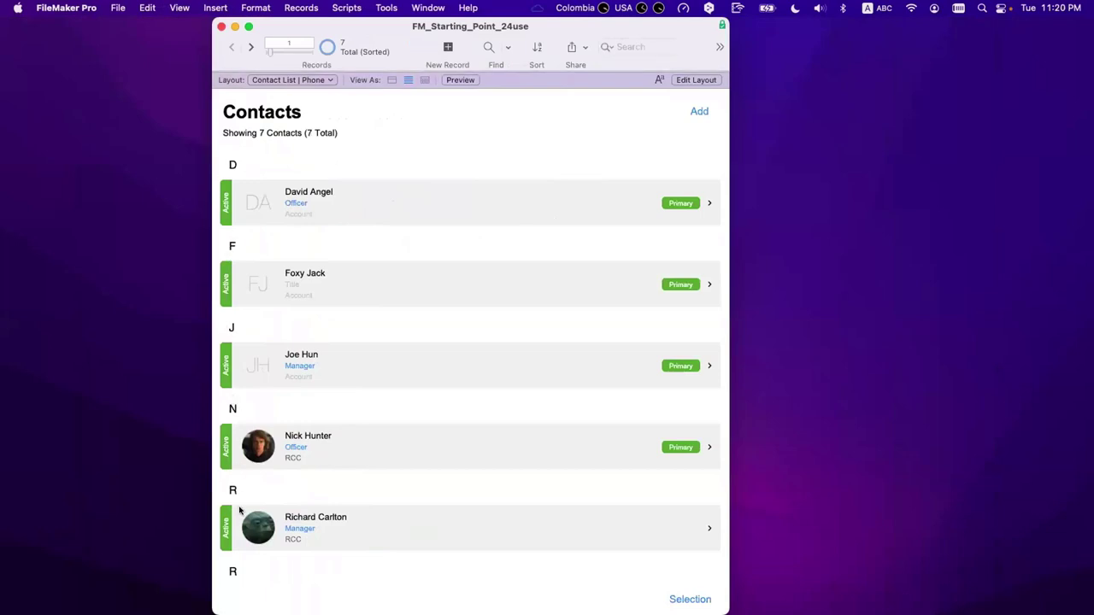
{"action": "scroll", "coordinate": [241, 511], "scroll_direction": "down", "scroll_amount": 3}
{"action": "scroll", "coordinate": [242, 511], "scroll_direction": "down", "scroll_amount": 3}
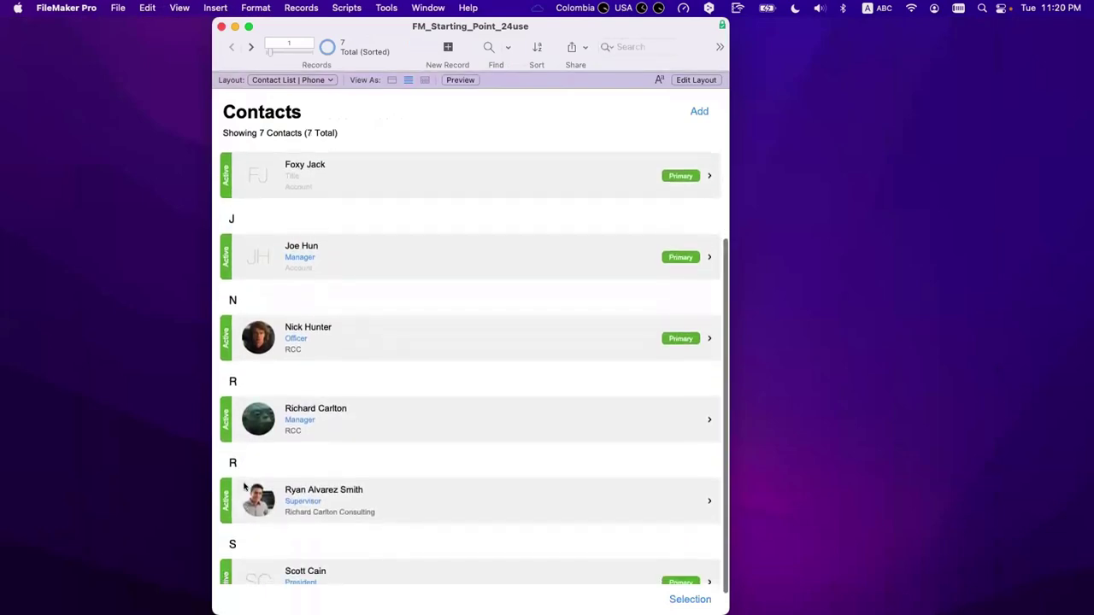
Replace the contacts' sort order with Name_First followed by Name_Last from the T05_CONTACTS table, both ascending, and sort the records
{"action": "key", "text": "super+f"}
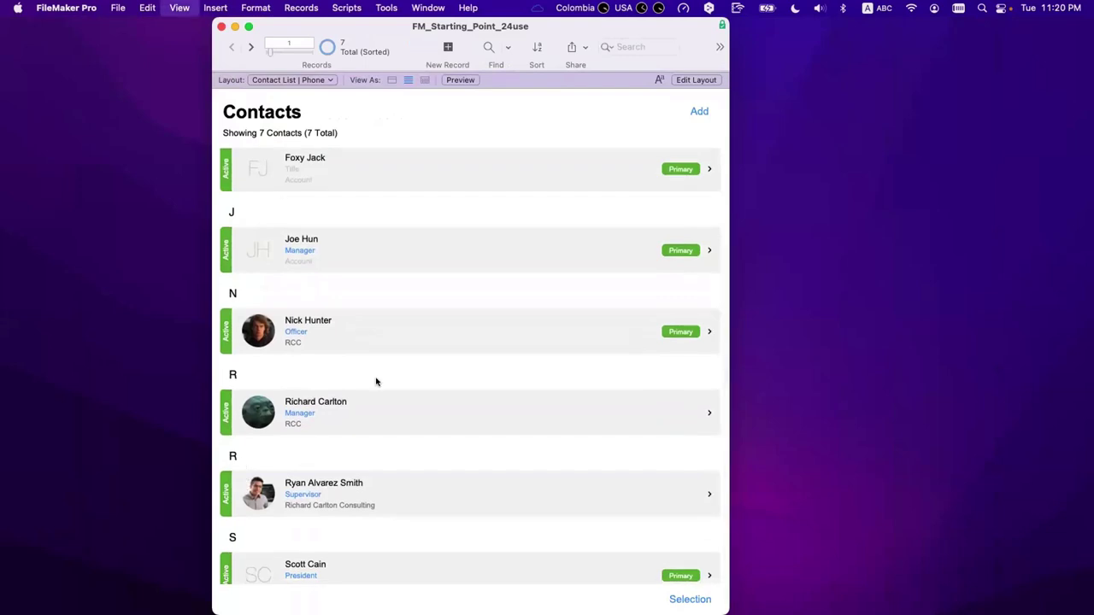
{"action": "key", "text": "super+f"}
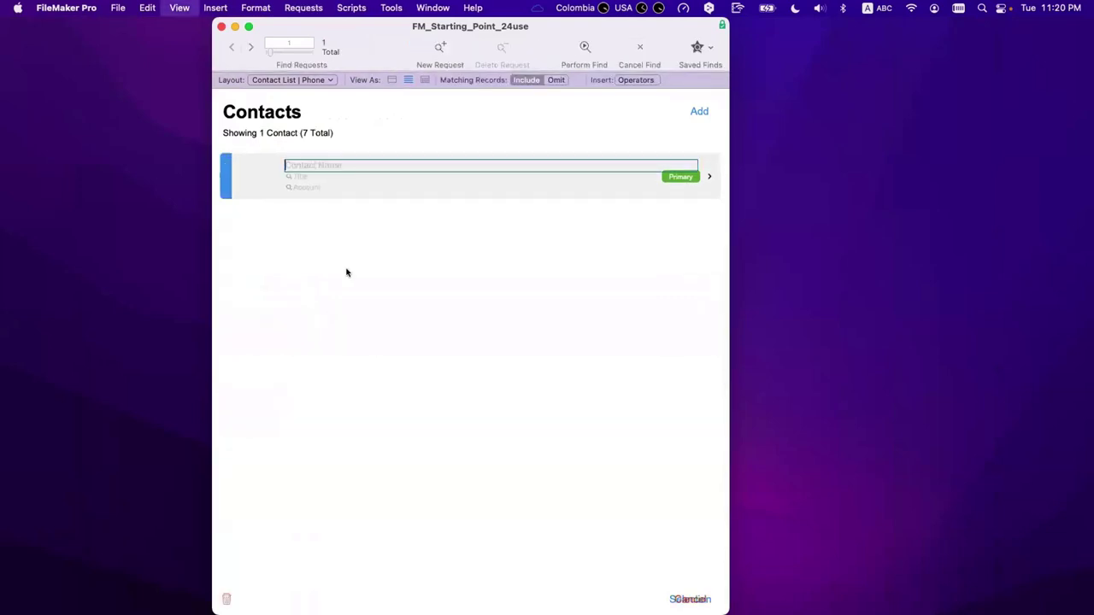
{"action": "key", "text": "super+s"}
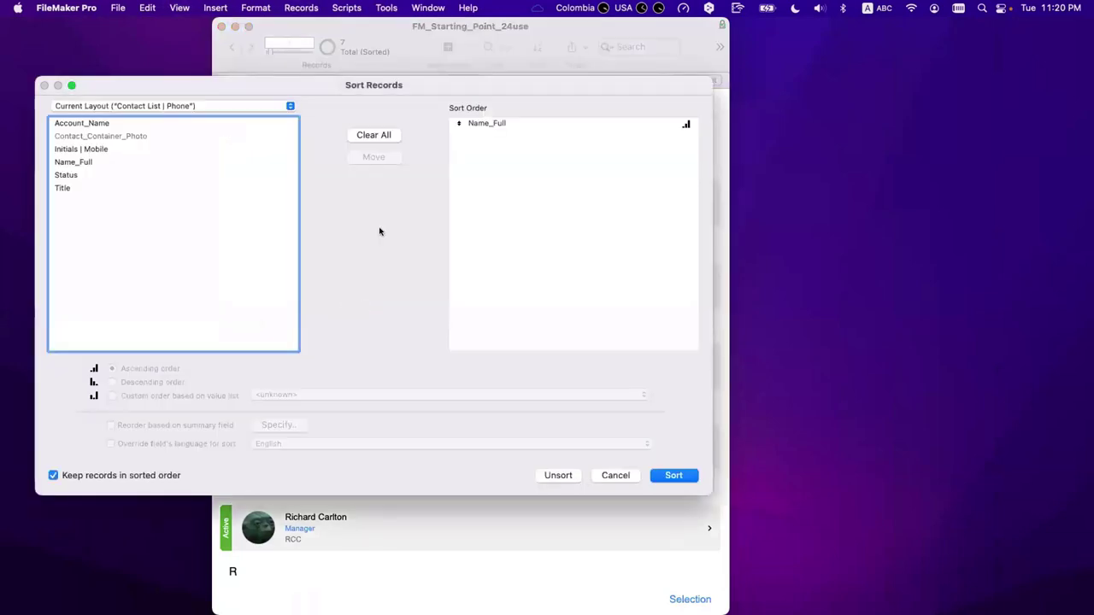
{"action": "double_click", "coordinate": [482, 126]}
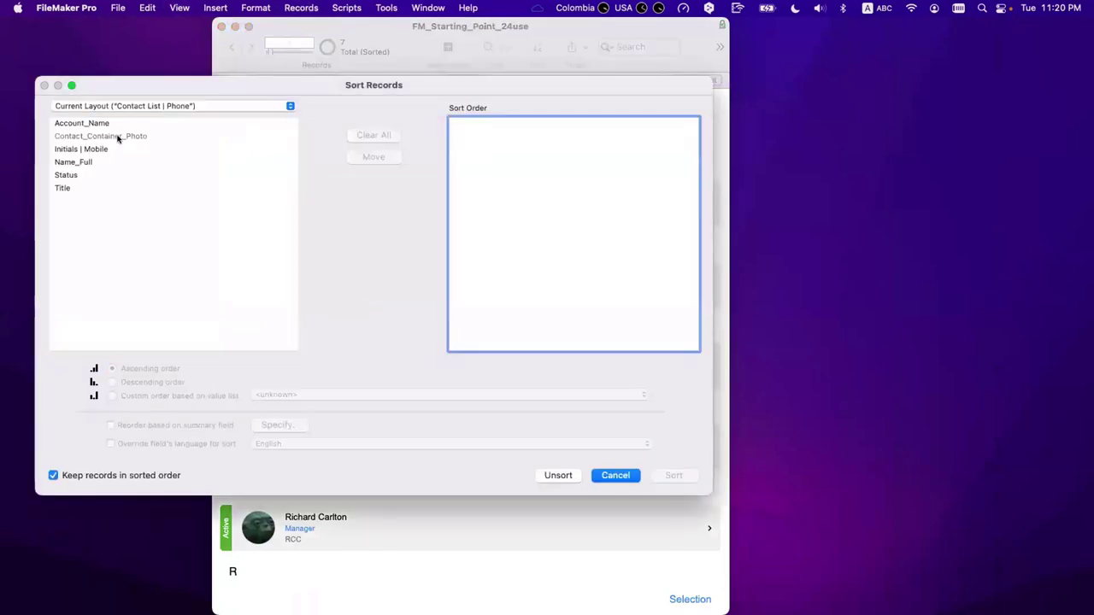
{"action": "left_click", "coordinate": [115, 106]}
{"action": "left_click", "coordinate": [116, 122]}
{"action": "left_click", "coordinate": [115, 214]}
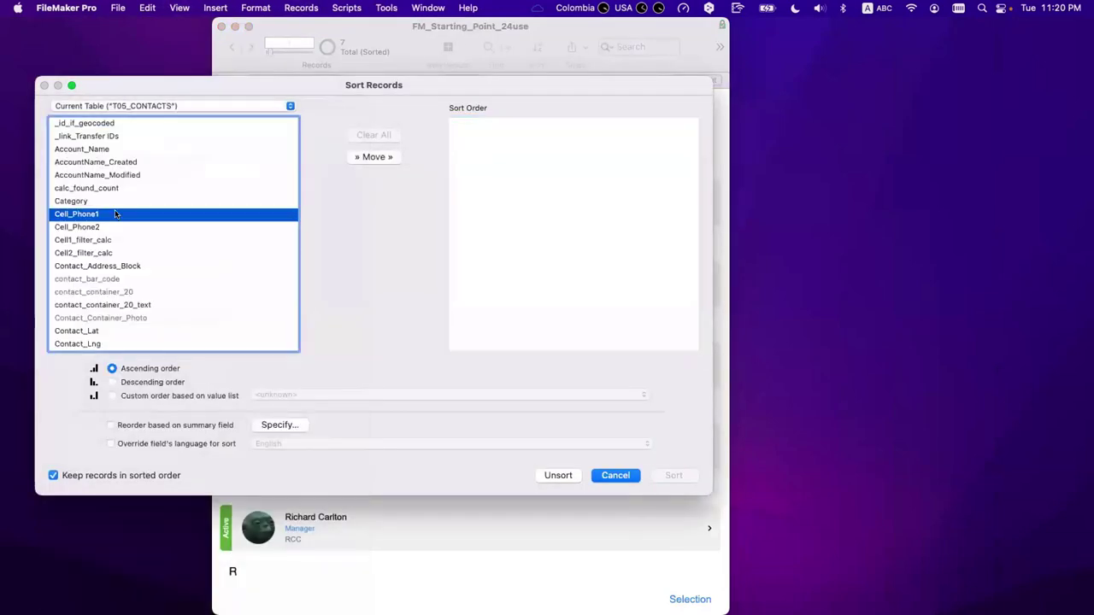
{"action": "key", "text": "n"}
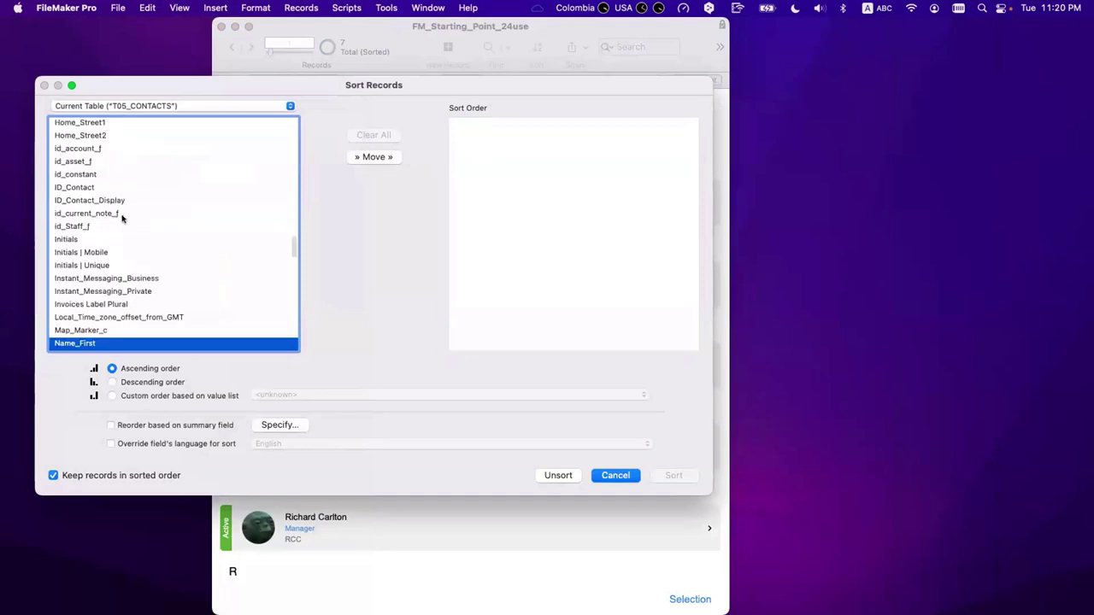
{"action": "scroll", "coordinate": [91, 303], "scroll_direction": "down", "scroll_amount": 1}
{"action": "double_click", "coordinate": [90, 317]}
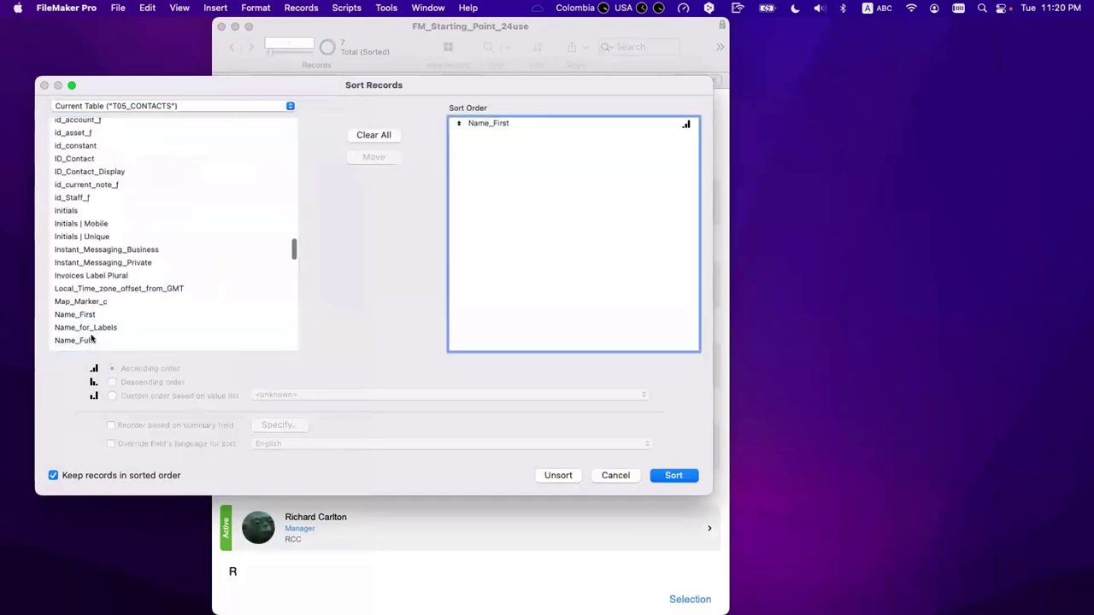
{"action": "scroll", "coordinate": [91, 339], "scroll_direction": "down", "scroll_amount": 1}
{"action": "double_click", "coordinate": [81, 332]}
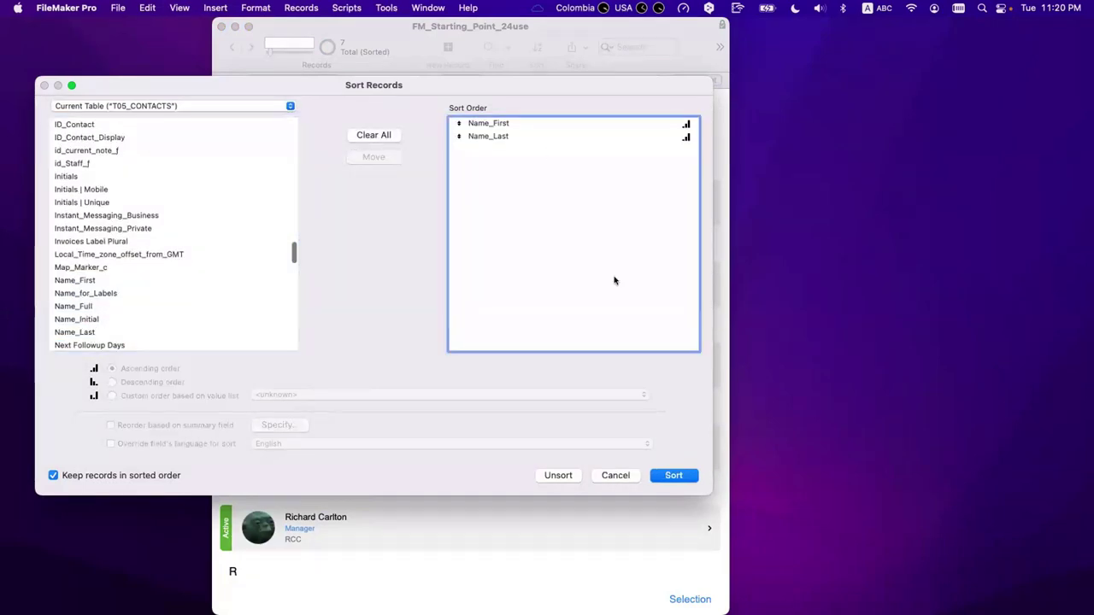
{"action": "left_click", "coordinate": [668, 478]}
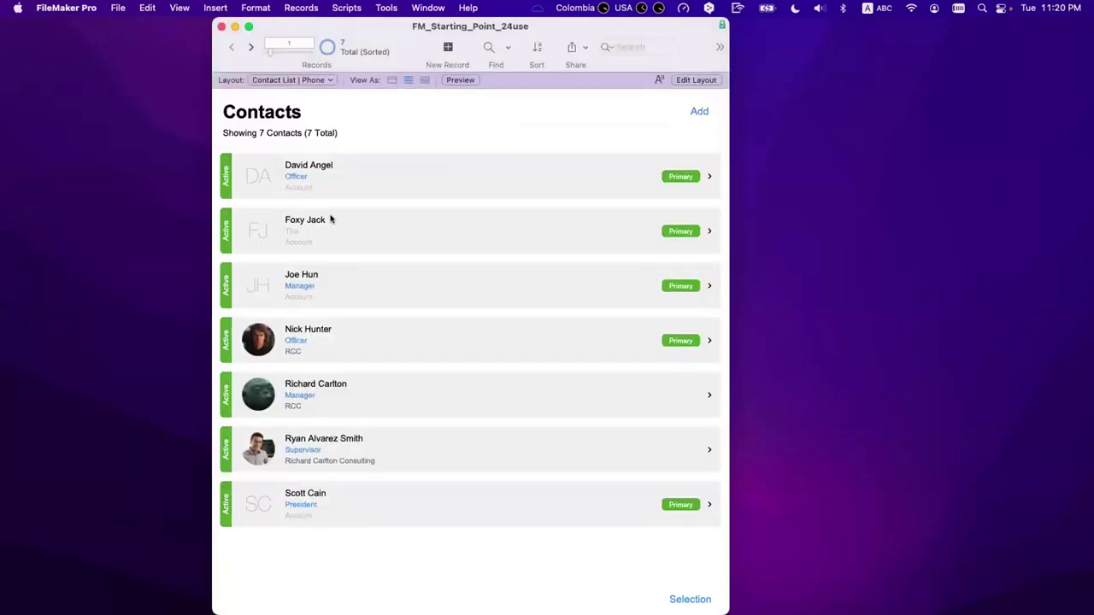
In Layout mode, set the sub-summary part to break when sorted by Name_First, and review the headings in Browse mode
{"action": "key", "text": "super+l"}
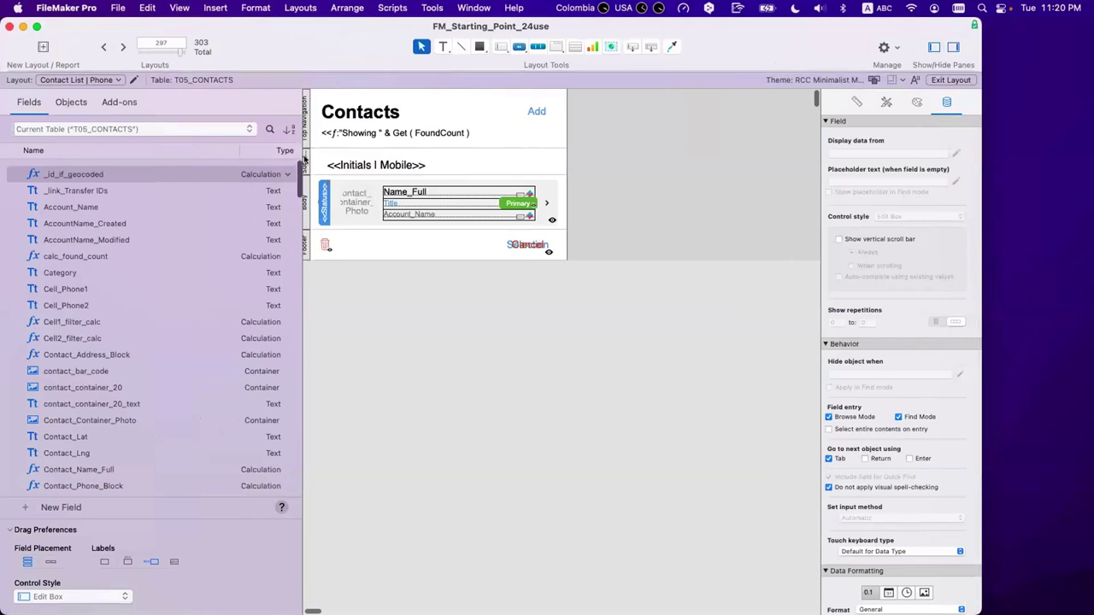
{"action": "double_click", "coordinate": [304, 159]}
{"action": "left_click", "coordinate": [605, 195]}
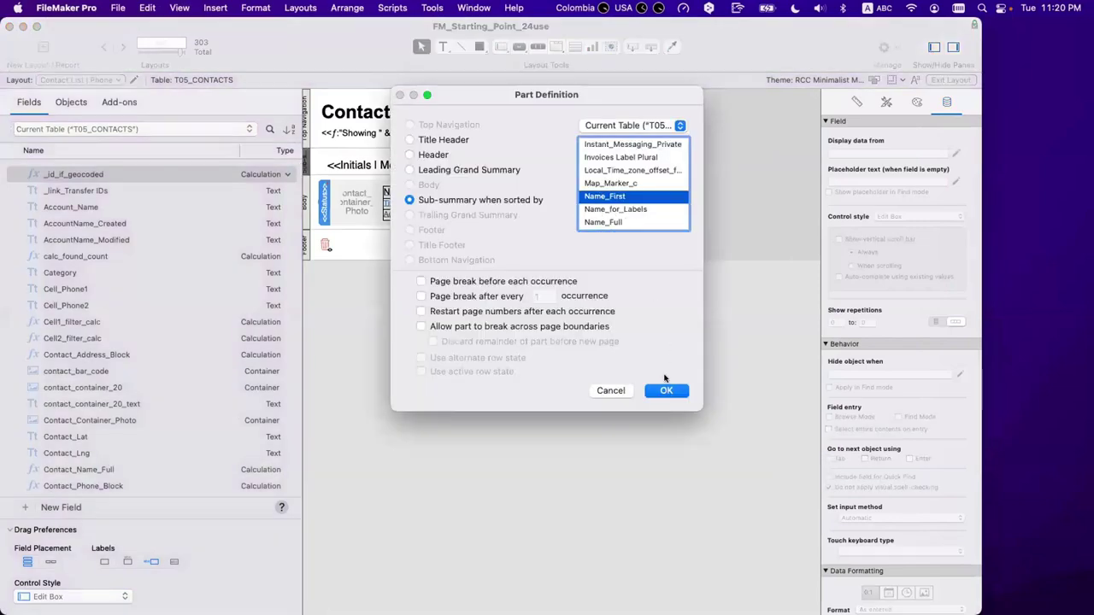
{"action": "left_click", "coordinate": [667, 390]}
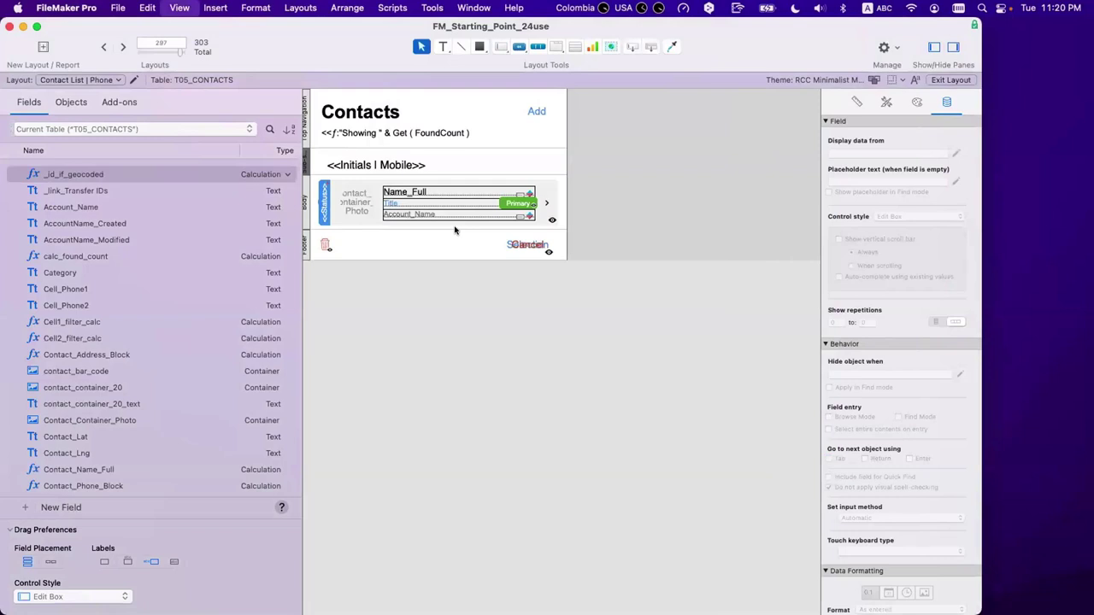
{"action": "key", "text": "super+b"}
{"action": "scroll", "coordinate": [387, 215], "scroll_direction": "down", "scroll_amount": 2}
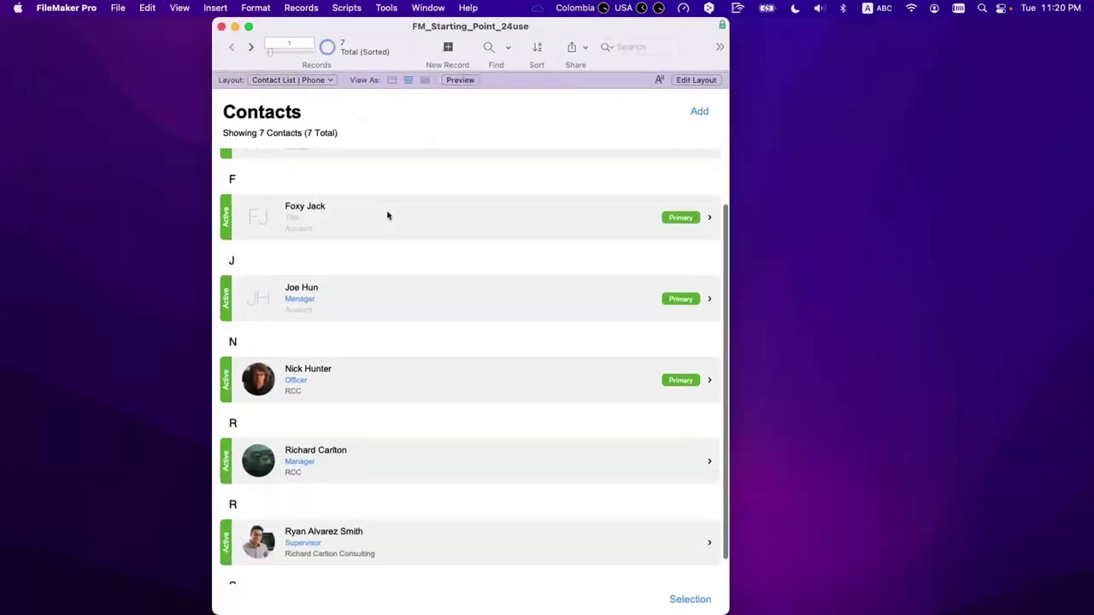
{"action": "scroll", "coordinate": [387, 215], "scroll_direction": "down", "scroll_amount": 2}
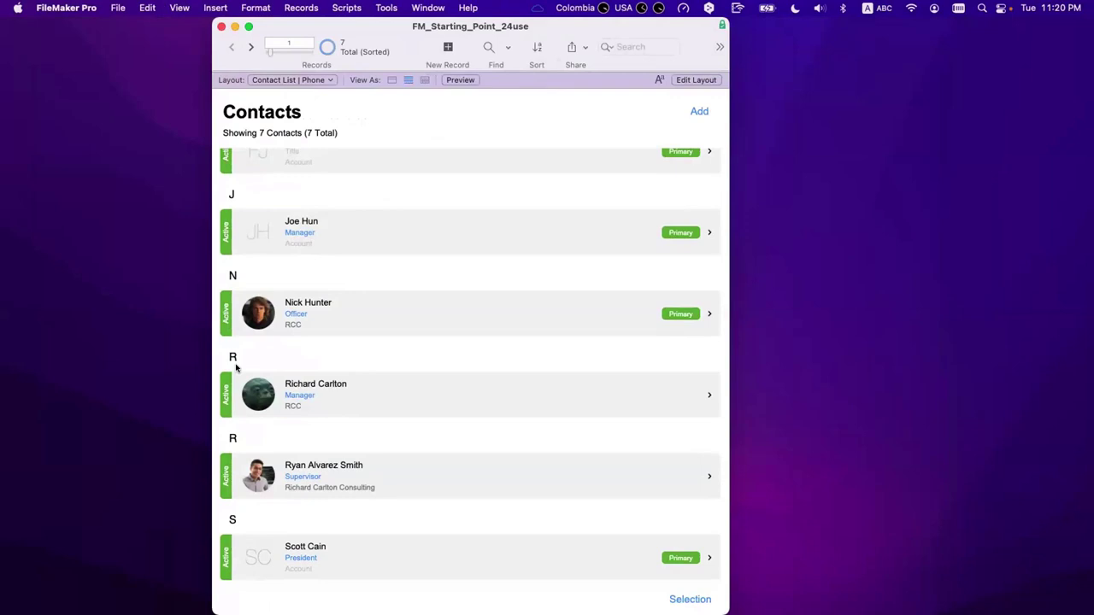
Check which sort field the sub-summary part's definition uses, leave it as is, and return to Browse mode
{"action": "key", "text": "super+l"}
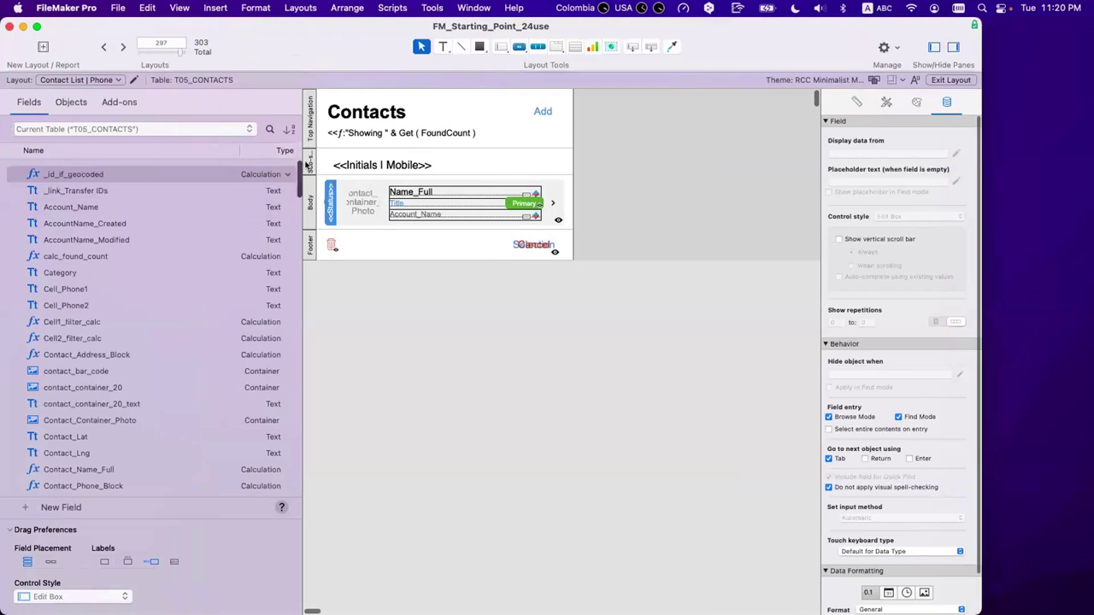
{"action": "double_click", "coordinate": [309, 164]}
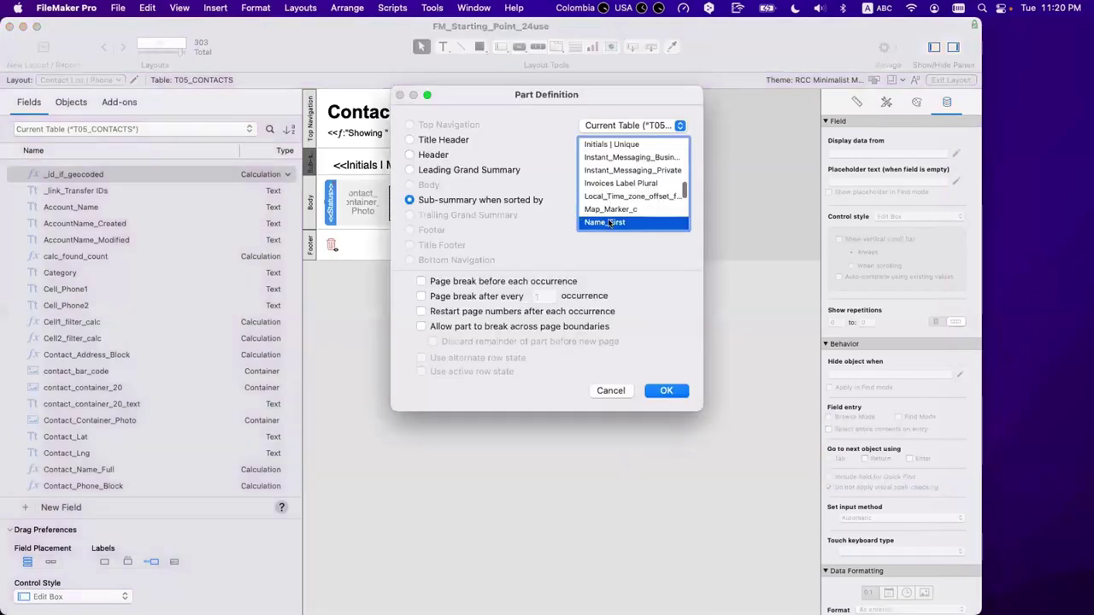
{"action": "key", "text": "Escape"}
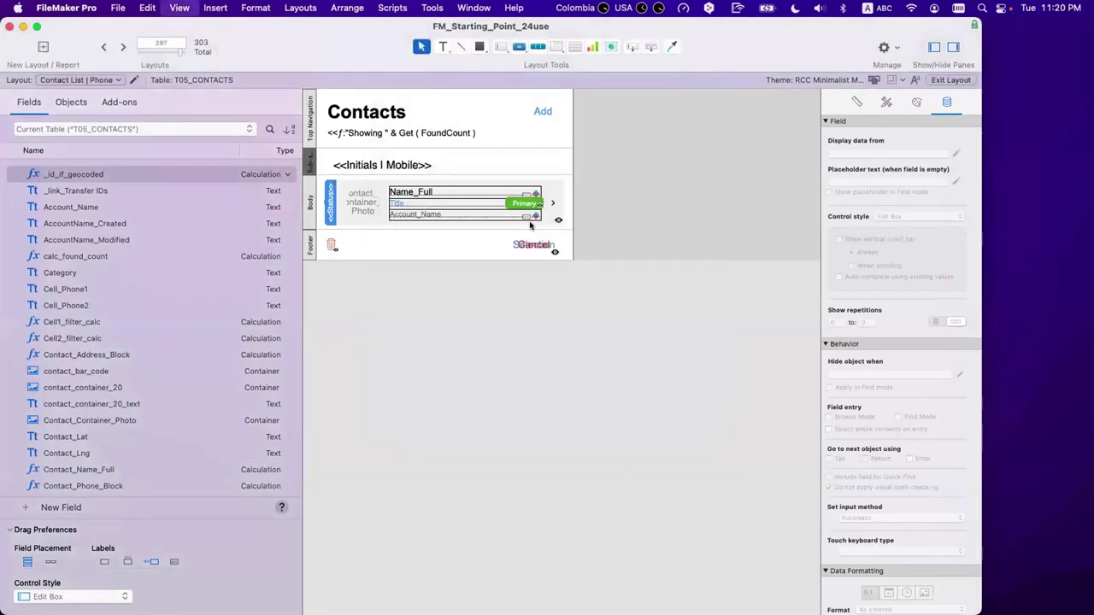
{"action": "key", "text": "super+b"}
Remove Name_Last from the sort order, re-sort the contacts by Name_First only, and review the initial headings
{"action": "key", "text": "super+s"}
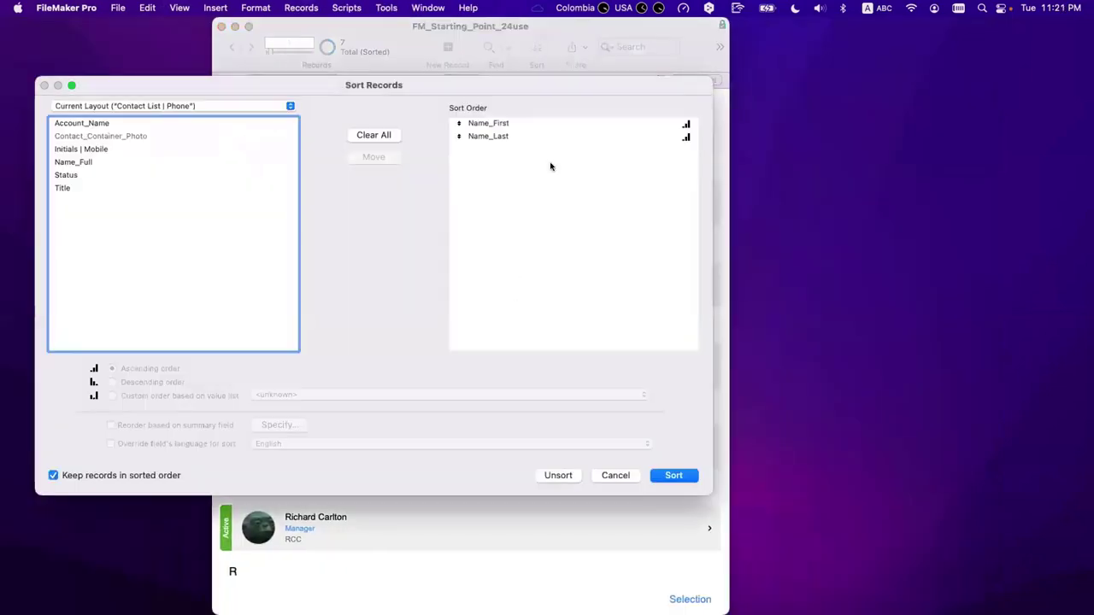
{"action": "left_click", "coordinate": [516, 128]}
{"action": "double_click", "coordinate": [513, 136]}
{"action": "key", "text": "Return"}
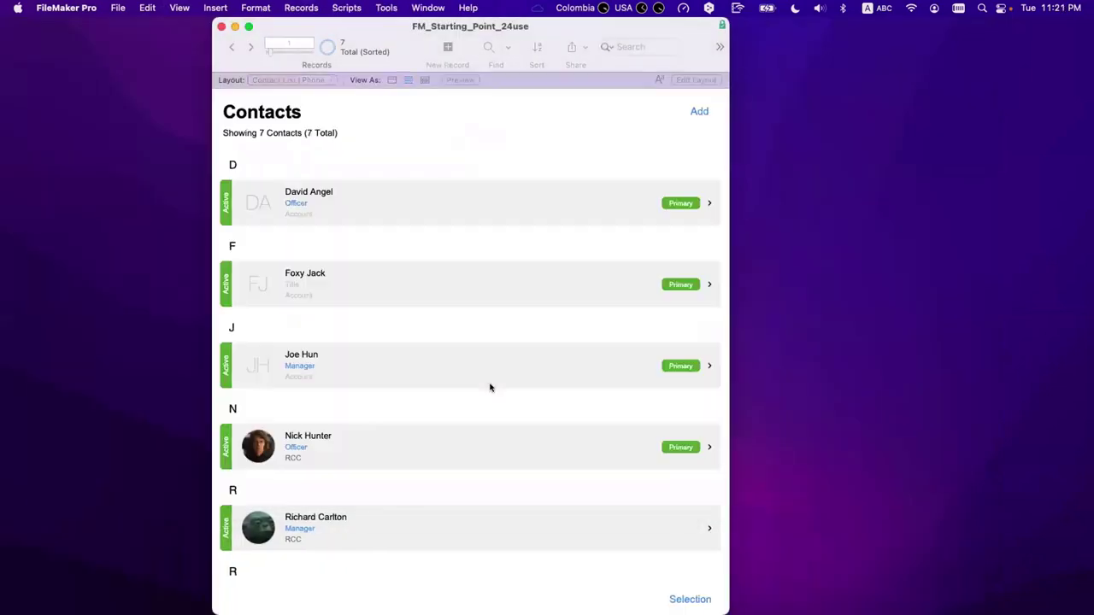
{"action": "scroll", "coordinate": [291, 453], "scroll_direction": "down", "scroll_amount": 3}
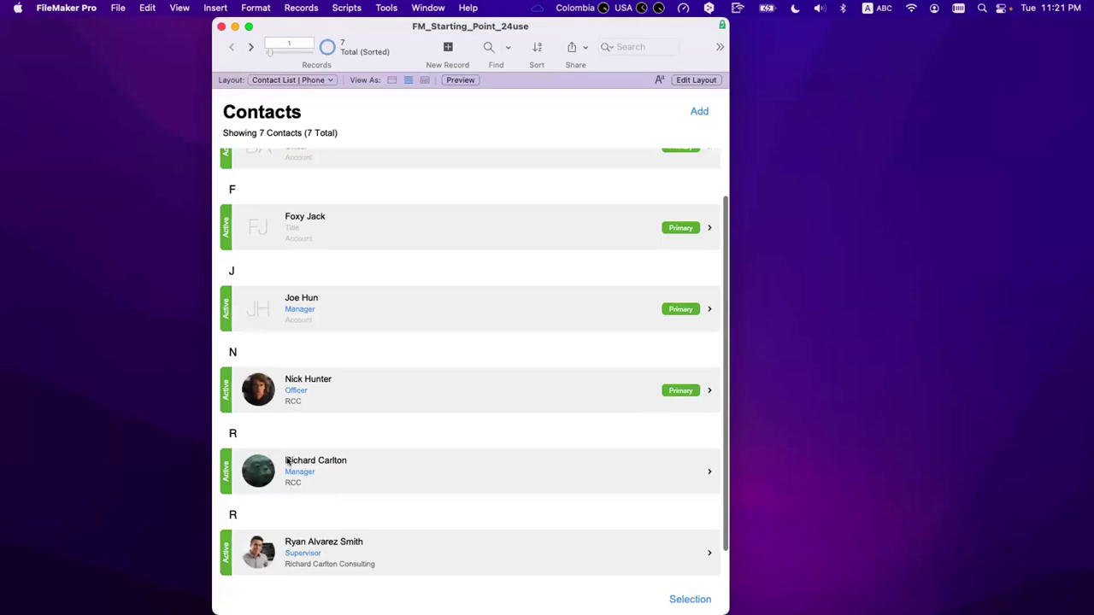
{"action": "scroll", "coordinate": [286, 492], "scroll_direction": "down", "scroll_amount": 1}
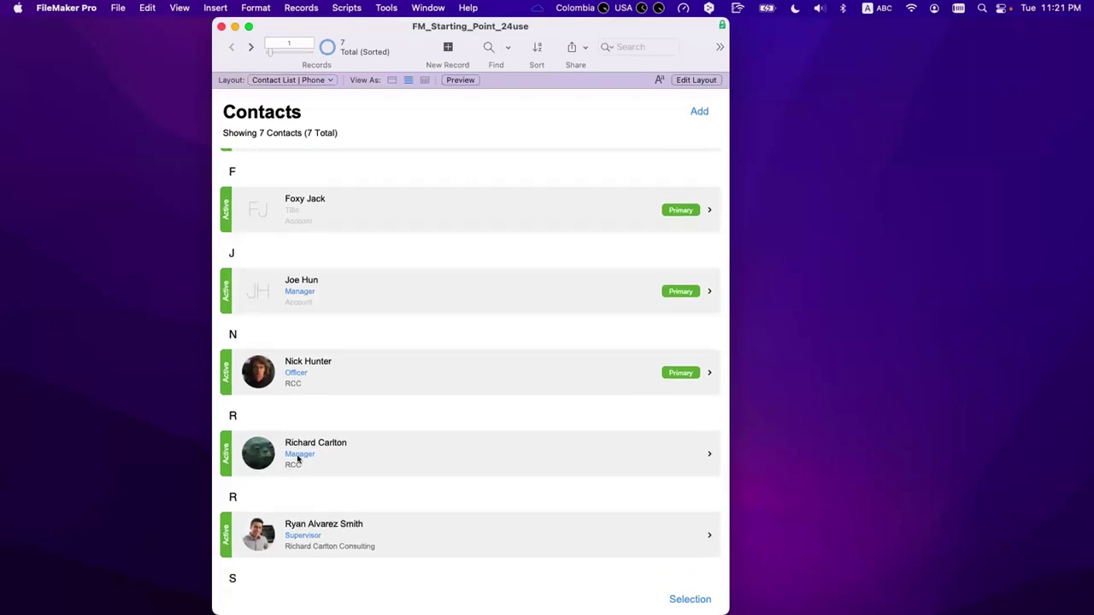
Replace the Name_First sort with Initials | Mobile followed by Name_Full, both ascending, and sort the contacts
{"action": "key", "text": "super+s"}
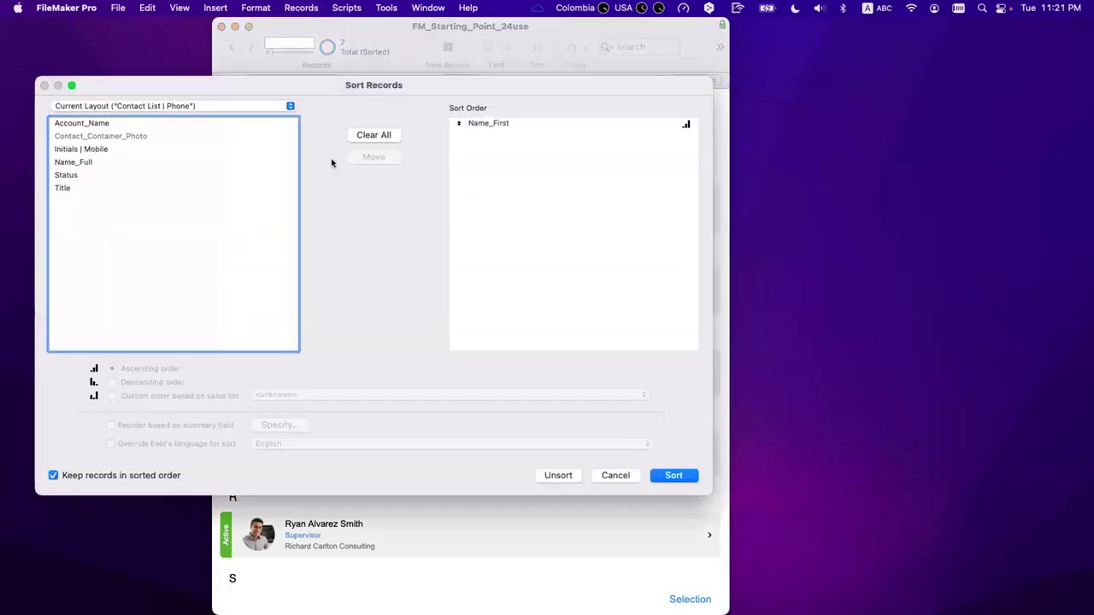
{"action": "left_click", "coordinate": [237, 162]}
{"action": "double_click", "coordinate": [237, 162]}
{"action": "left_click_drag", "start_coordinate": [488, 123], "coordinate": [156, 166]}
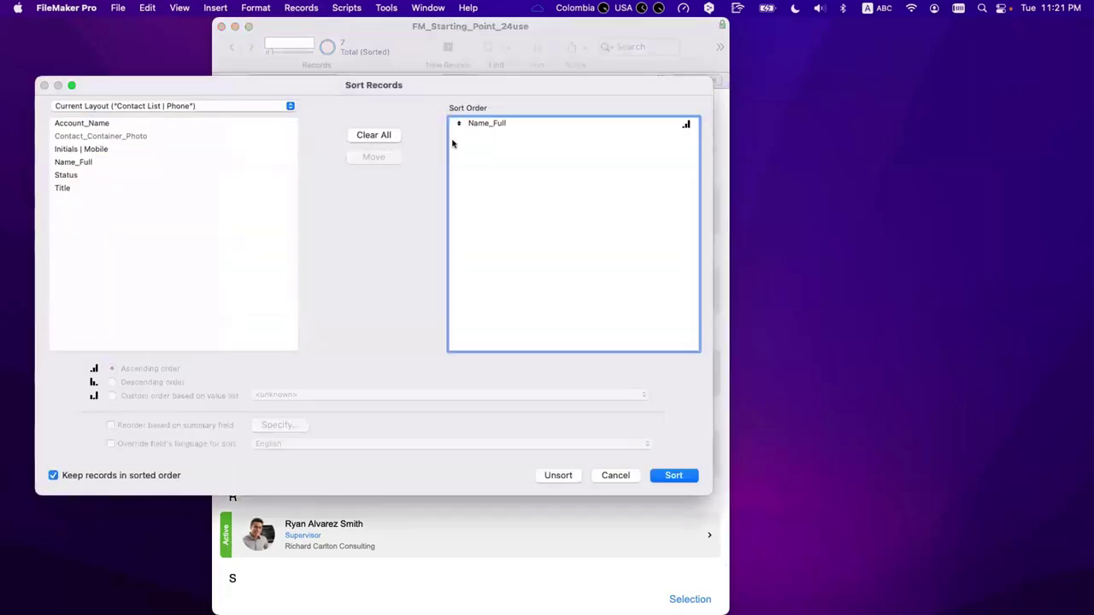
{"action": "double_click", "coordinate": [98, 148]}
{"action": "left_click_drag", "start_coordinate": [483, 139], "coordinate": [494, 125]}
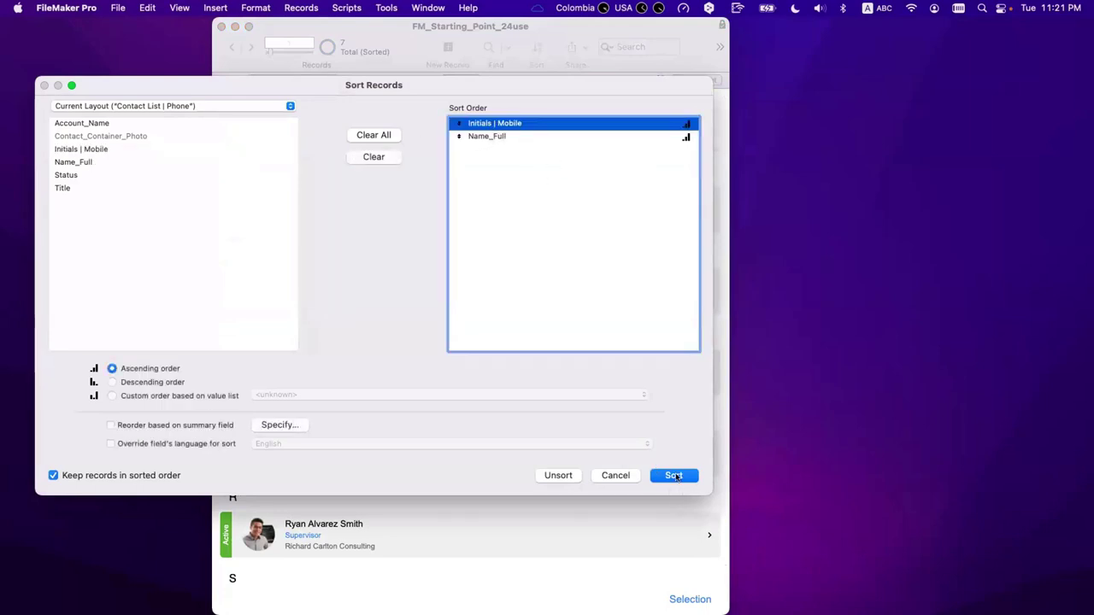
{"action": "left_click", "coordinate": [673, 476]}
In Layout mode, set the sub-summary part to break when sorted by Initials | Mobile, and review the grouped contacts in Browse mode
{"action": "key", "text": "super+l"}
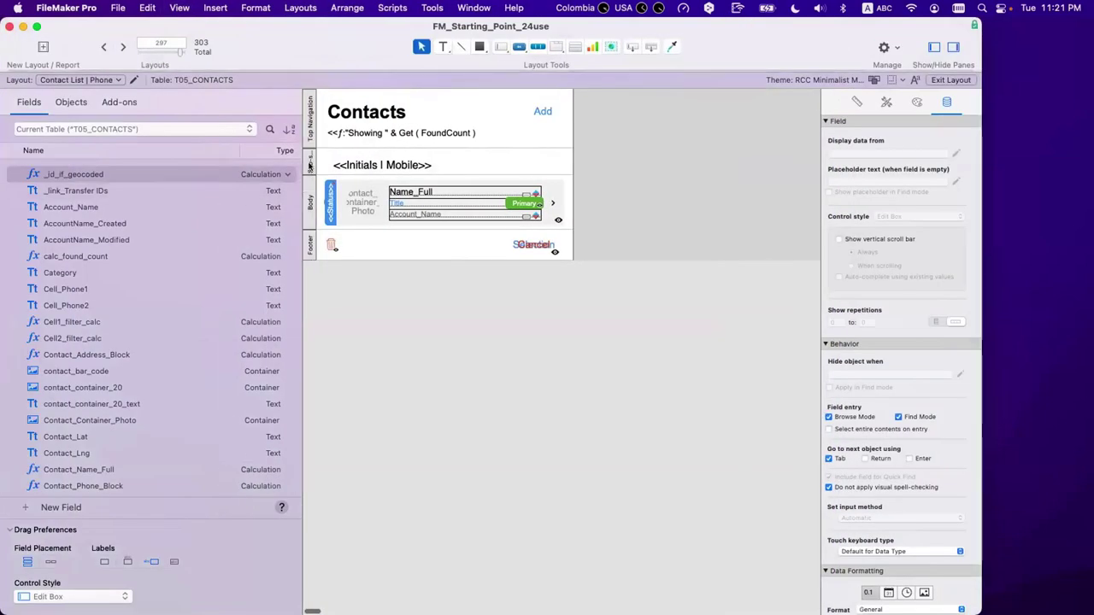
{"action": "double_click", "coordinate": [310, 165]}
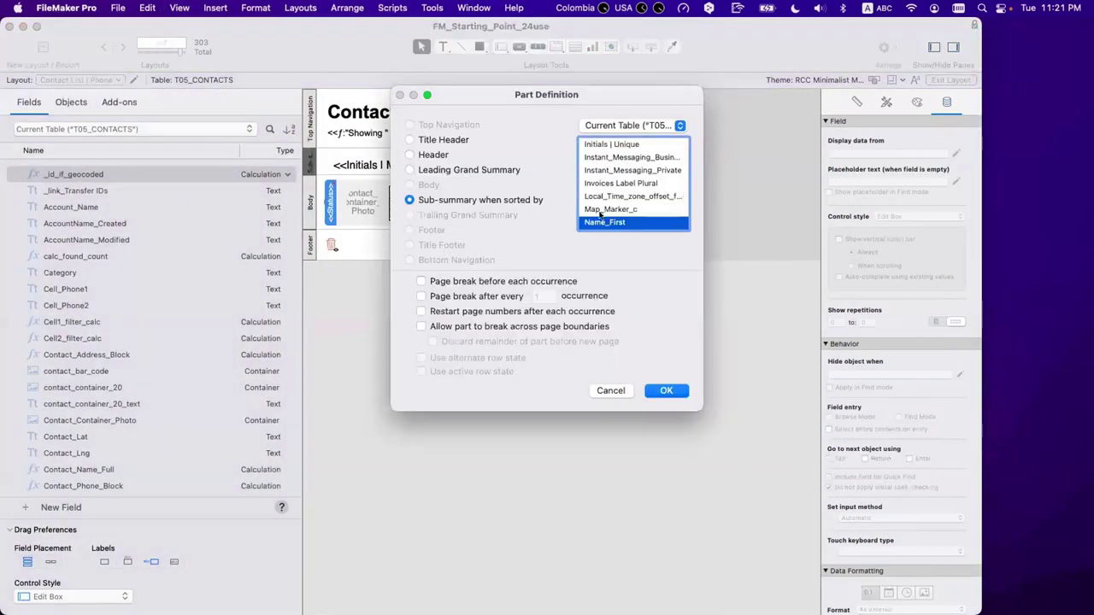
{"action": "scroll", "coordinate": [610, 212], "scroll_direction": "down", "scroll_amount": 2}
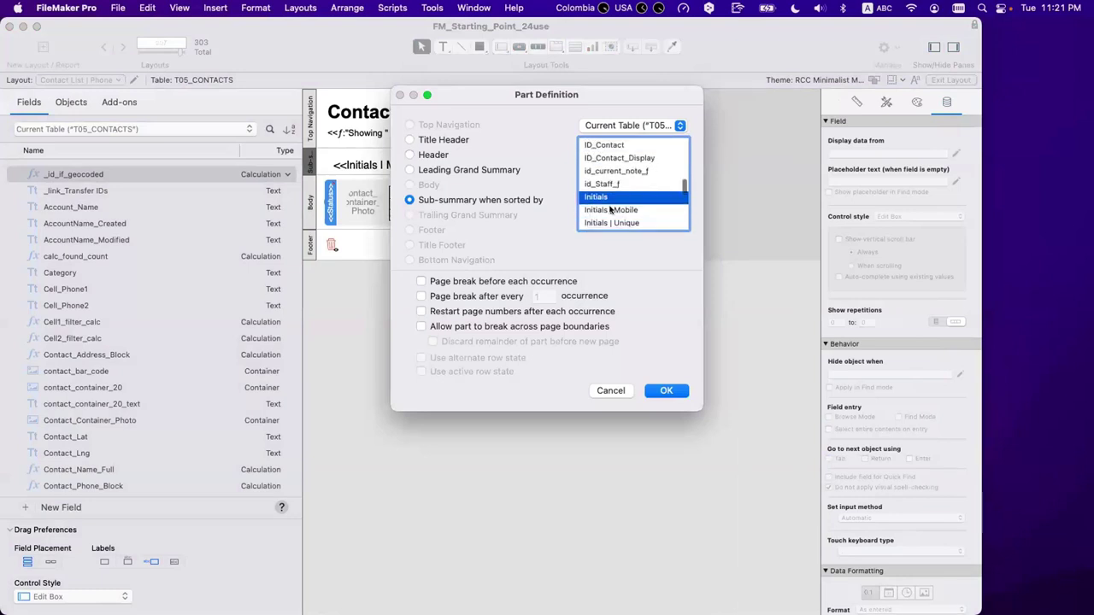
{"action": "left_click", "coordinate": [612, 390]}
{"action": "key", "text": "super+b"}
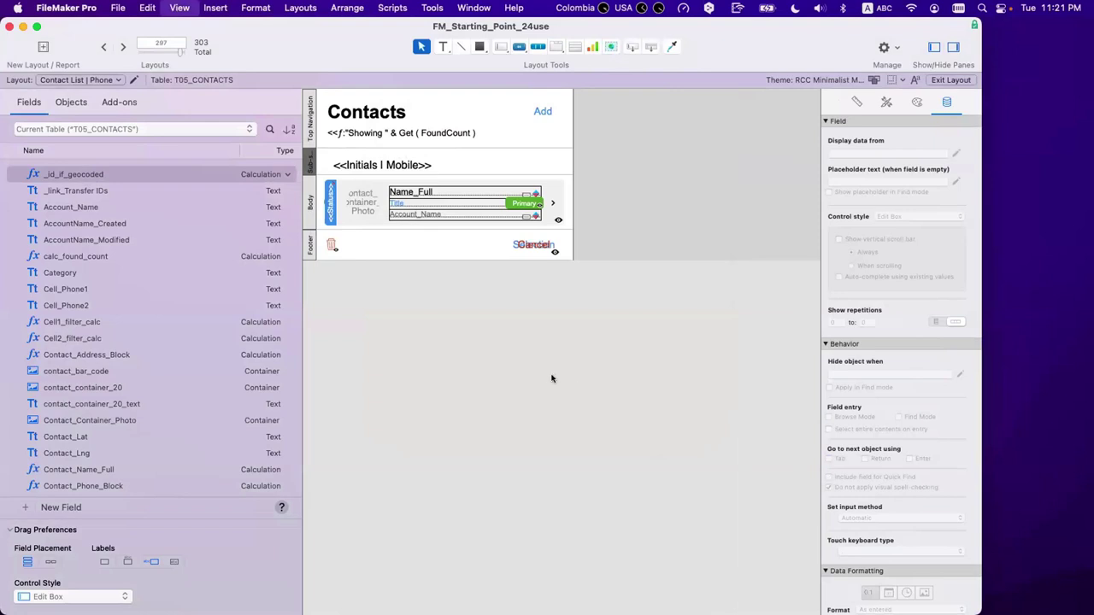
{"action": "key", "text": "super+b"}
{"action": "scroll", "coordinate": [399, 433], "scroll_direction": "down", "scroll_amount": 3}
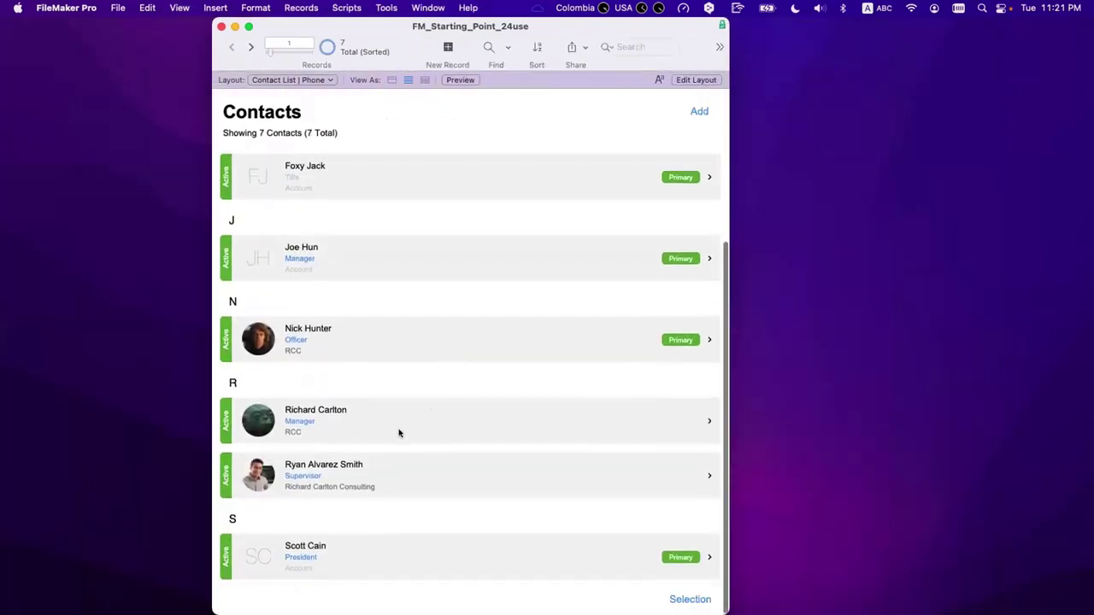
{"action": "scroll", "coordinate": [361, 453], "scroll_direction": "down", "scroll_amount": 1}
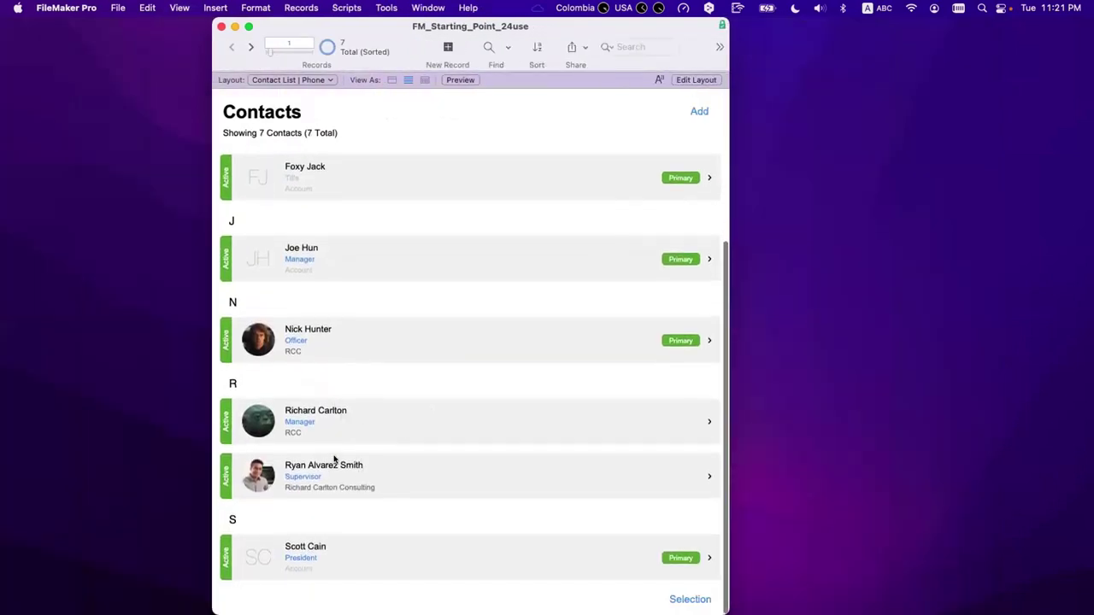
{"action": "scroll", "coordinate": [334, 456], "scroll_direction": "up", "scroll_amount": 3}
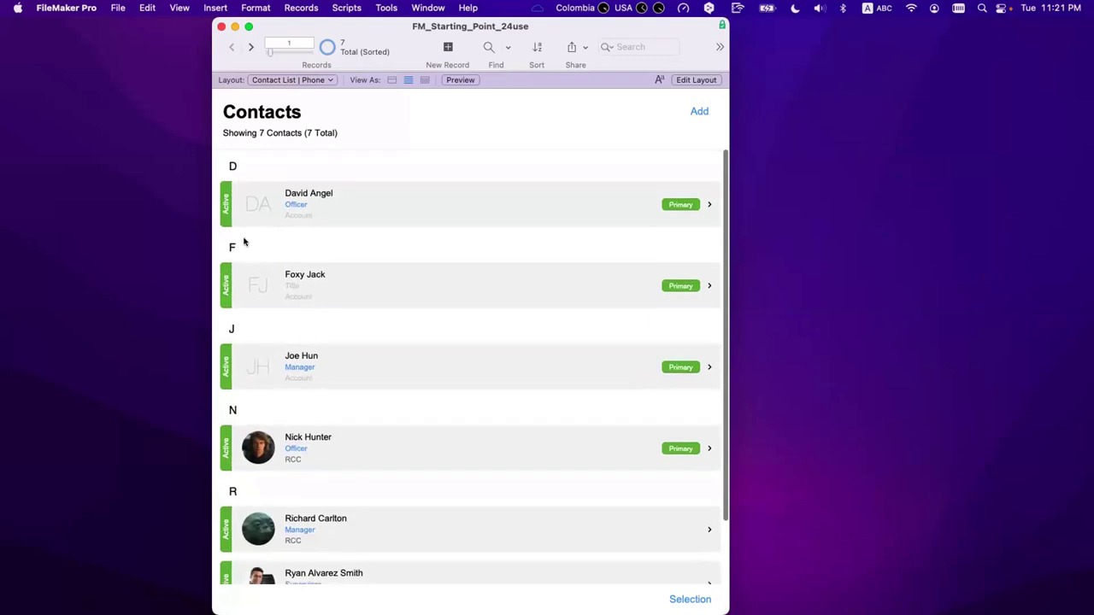
{"action": "scroll", "coordinate": [259, 313], "scroll_direction": "down", "scroll_amount": 2}
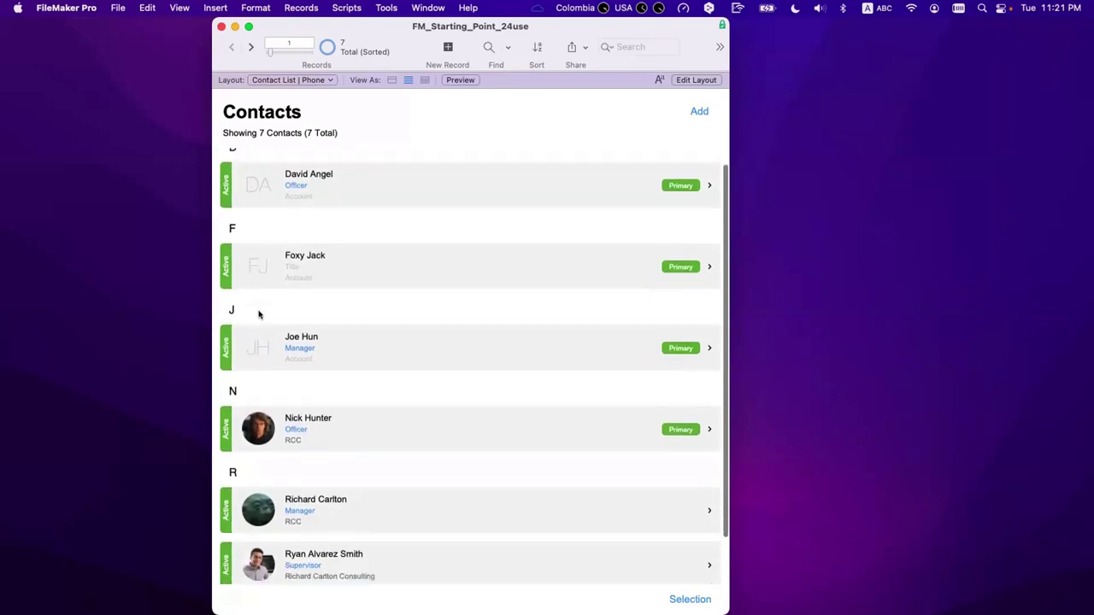
{"action": "scroll", "coordinate": [259, 313], "scroll_direction": "down", "scroll_amount": 2}
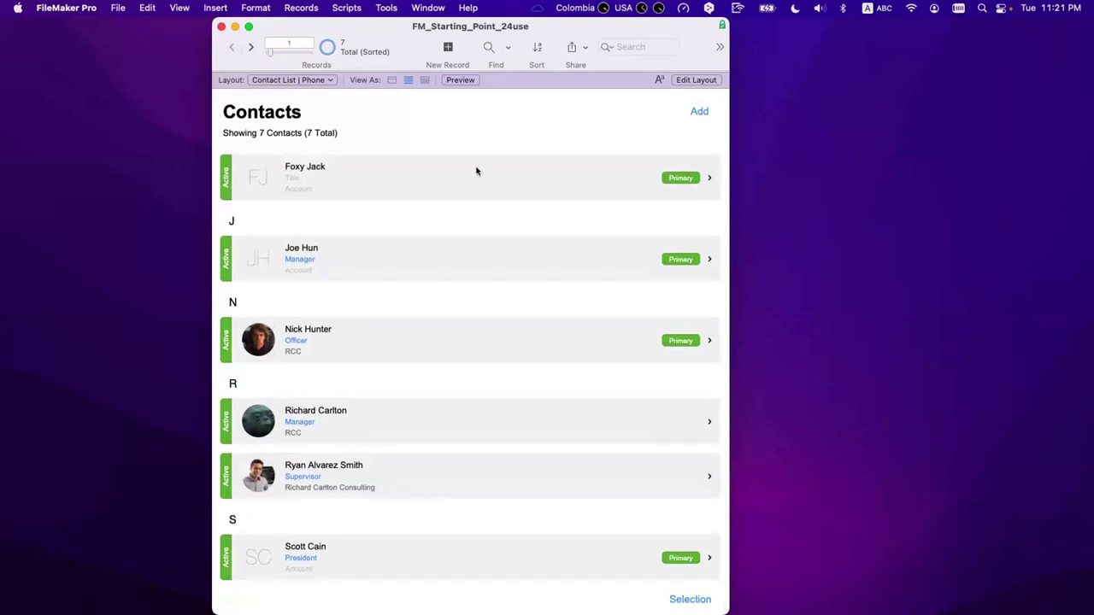
{"action": "scroll", "coordinate": [692, 143], "scroll_direction": "up", "scroll_amount": 5}
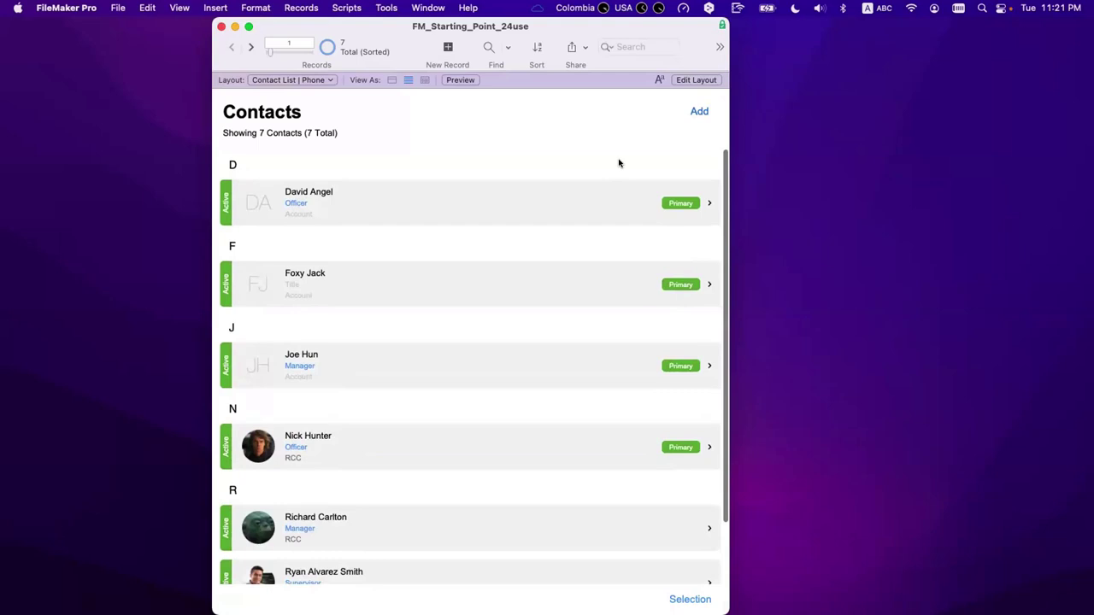
Create a new contact, fill in the contact's first and last name, and return to the contact list
{"action": "key", "text": "super+n"}
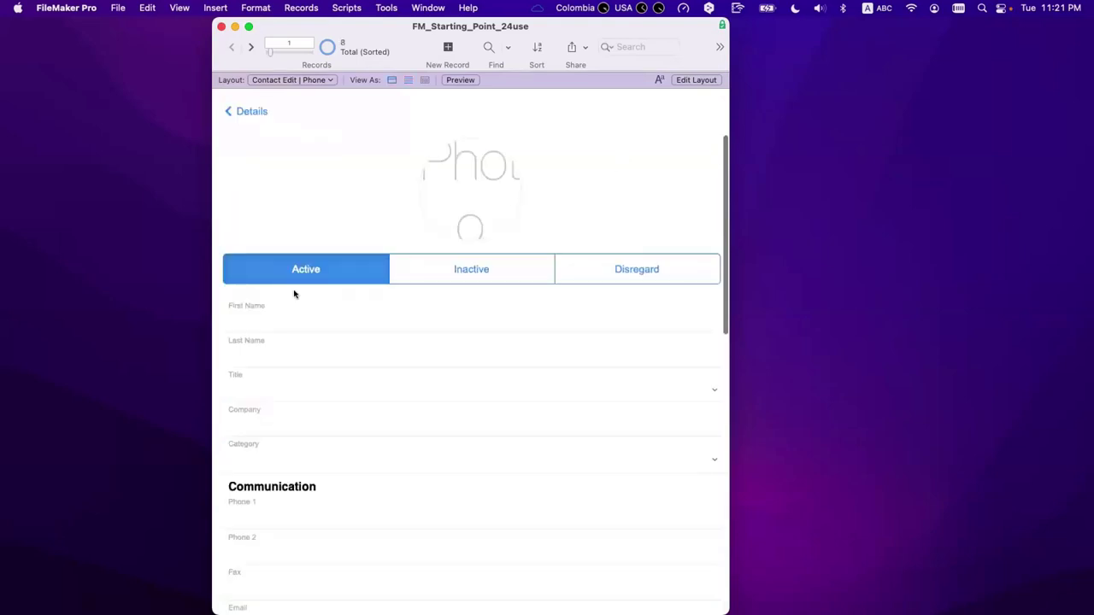
{"action": "left_click", "coordinate": [274, 321]}
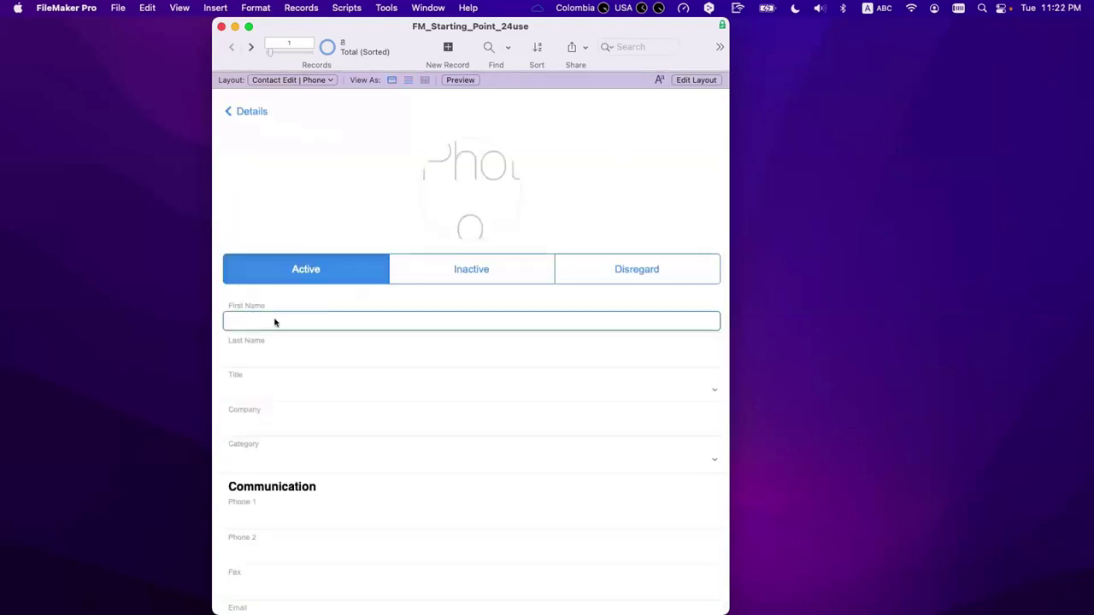
{"action": "type", "text": "Nicolas"}
{"action": "left_click", "coordinate": [267, 356]}
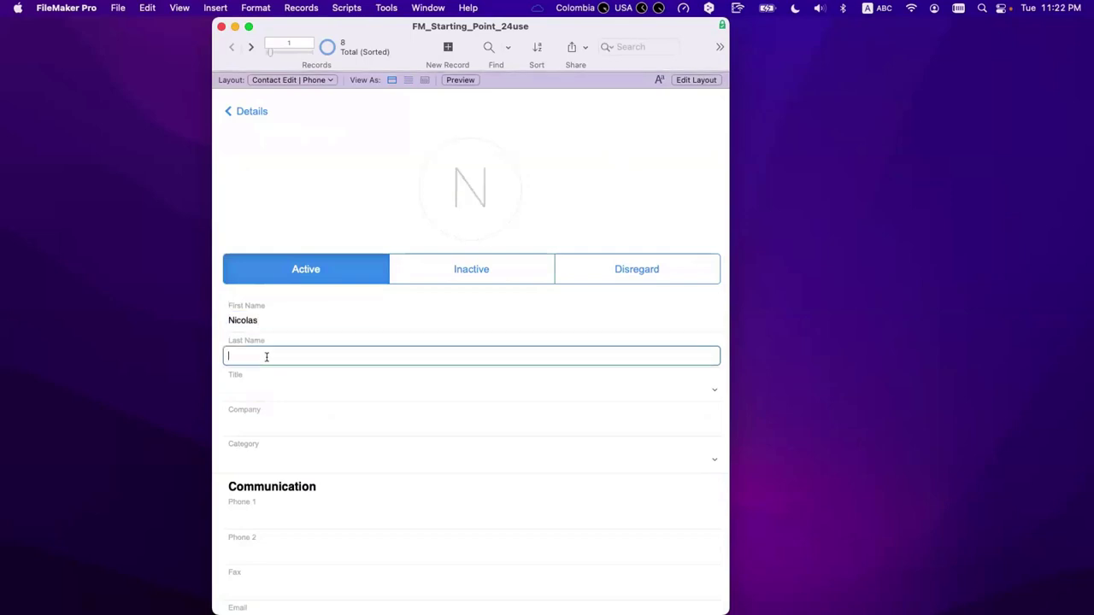
{"action": "type", "text": "Blah"}
{"action": "left_click", "coordinate": [322, 316]}
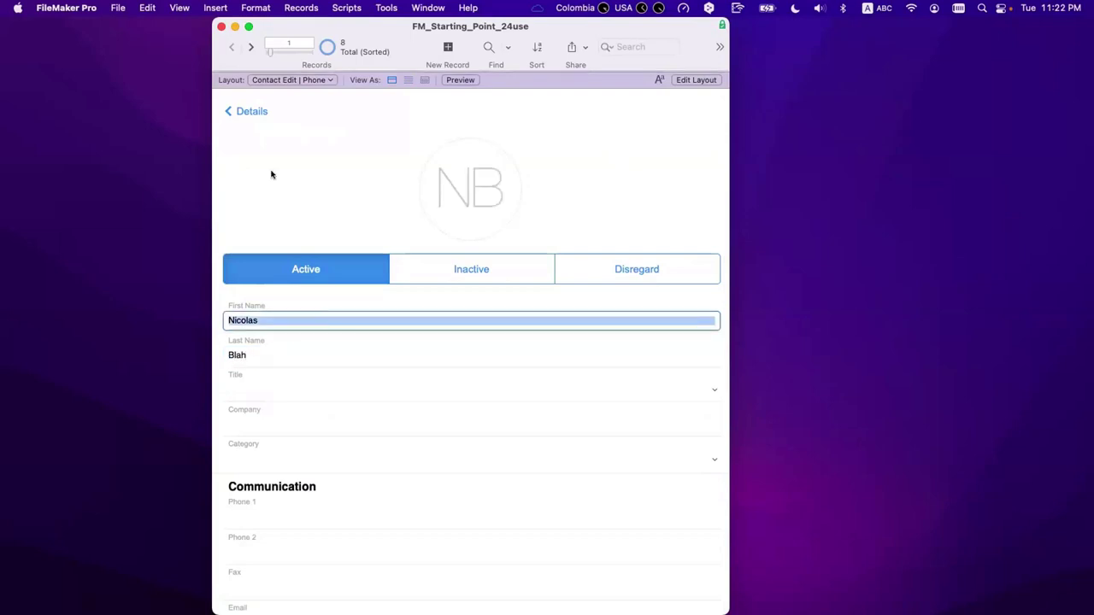
{"action": "left_click", "coordinate": [258, 114]}
{"action": "left_click", "coordinate": [258, 113]}
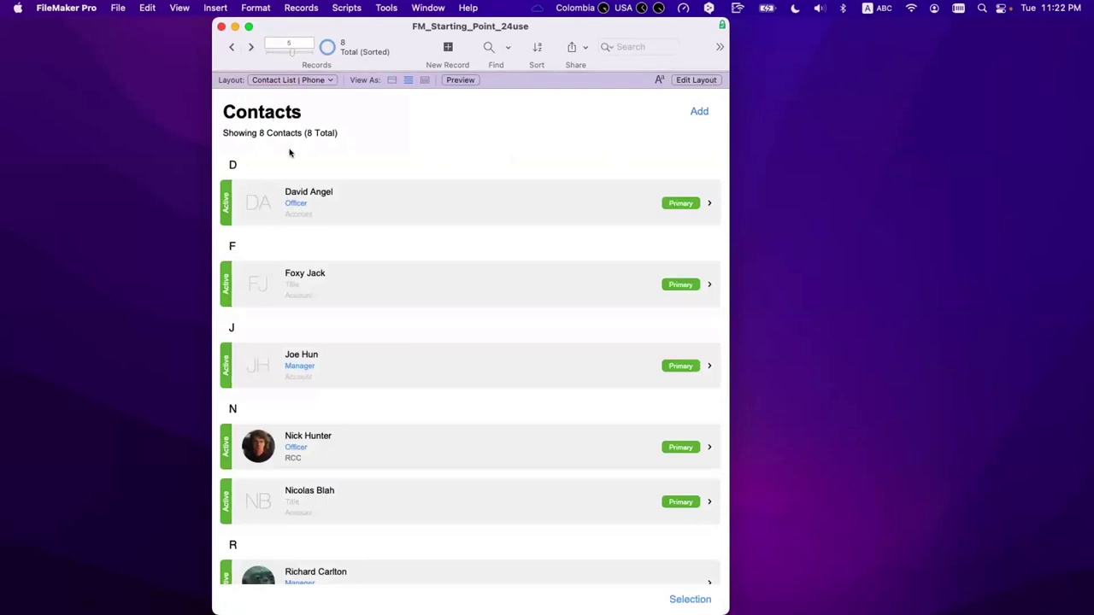
Review the sorted contact list to check how the new and existing contacts are grouped under the initial headings
{"action": "scroll", "coordinate": [308, 349], "scroll_direction": "down", "scroll_amount": 3}
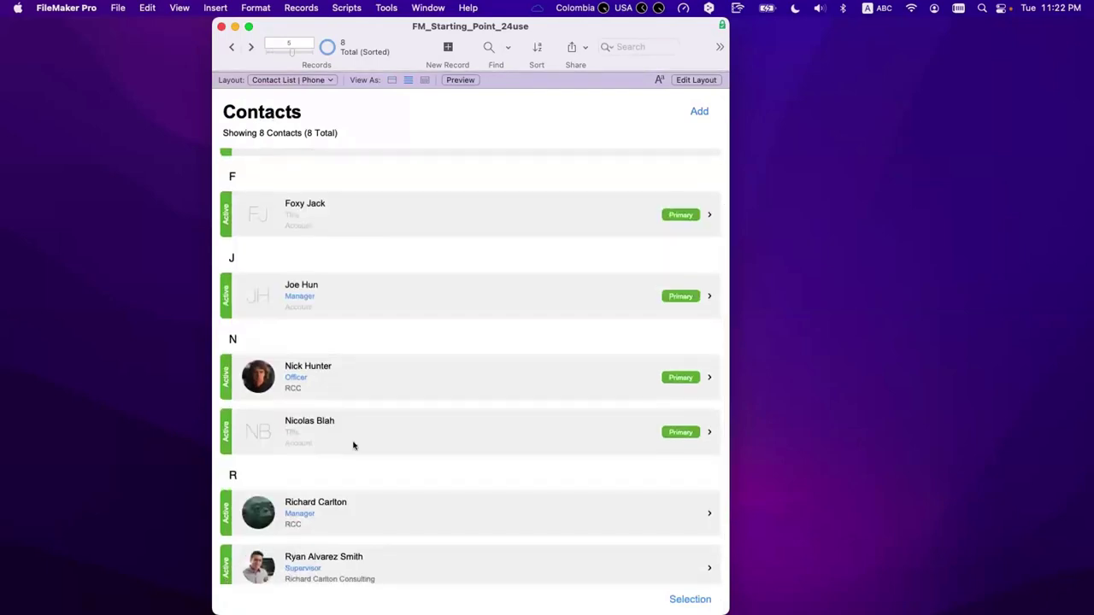
{"action": "scroll", "coordinate": [308, 333], "scroll_direction": "down", "scroll_amount": 2}
{"action": "scroll", "coordinate": [318, 376], "scroll_direction": "up", "scroll_amount": 3}
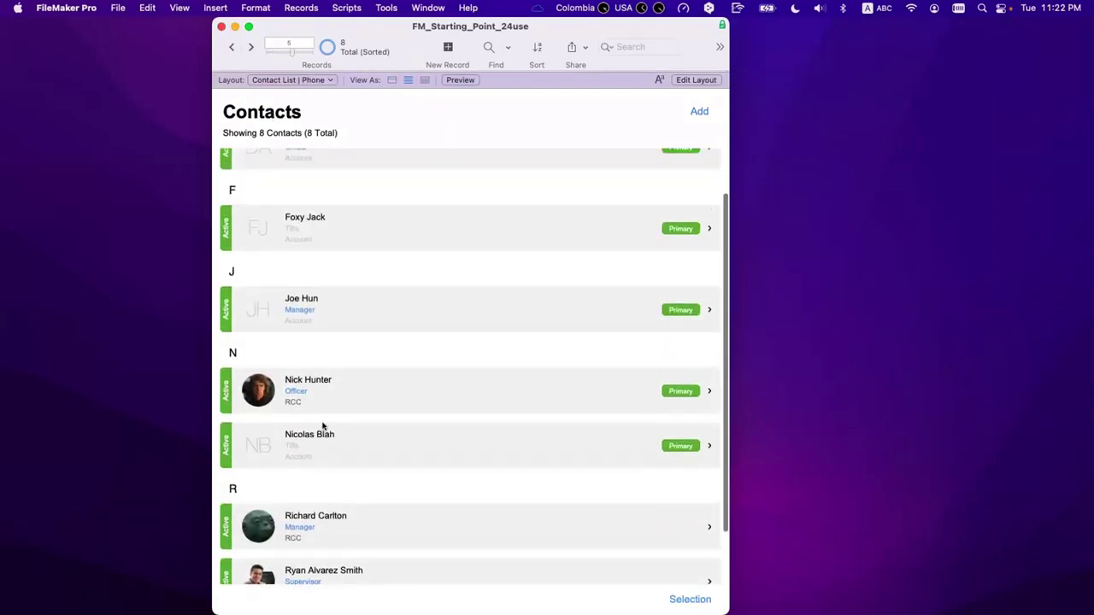
{"action": "scroll", "coordinate": [323, 413], "scroll_direction": "down", "scroll_amount": 3}
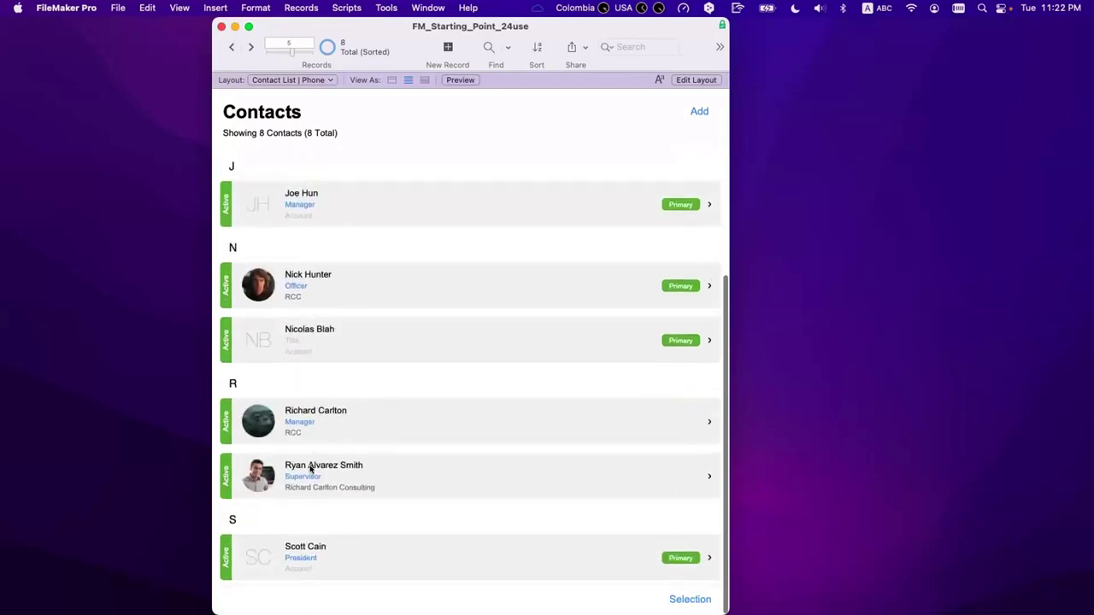
{"action": "scroll", "coordinate": [282, 411], "scroll_direction": "up", "scroll_amount": 3}
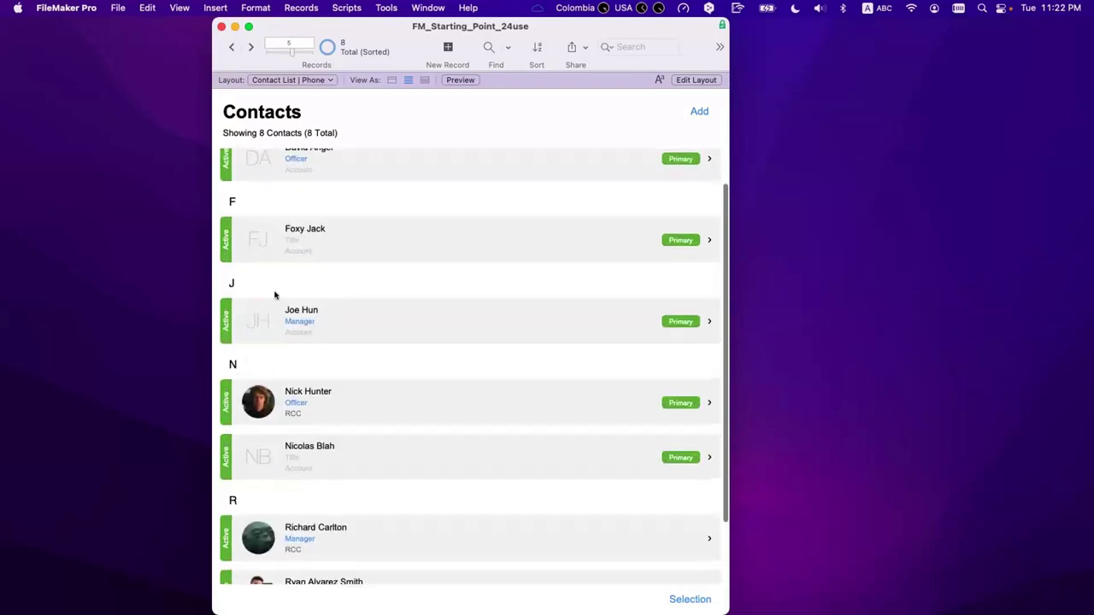
{"action": "scroll", "coordinate": [275, 328], "scroll_direction": "up", "scroll_amount": 1}
{"action": "scroll", "coordinate": [275, 328], "scroll_direction": "up", "scroll_amount": 1}
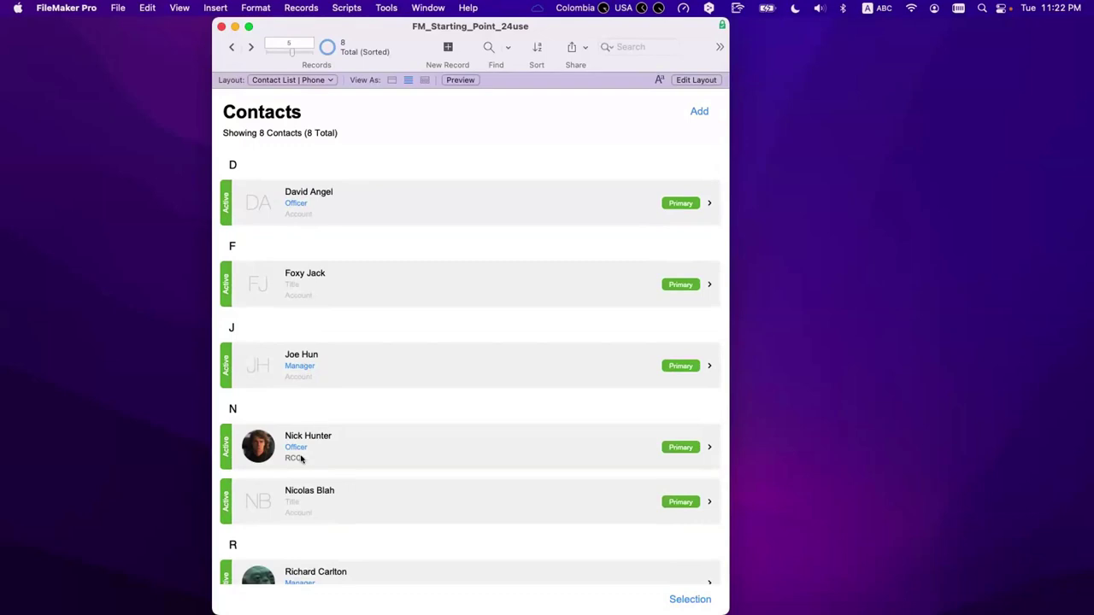
{"action": "scroll", "coordinate": [300, 458], "scroll_direction": "down", "scroll_amount": 3}
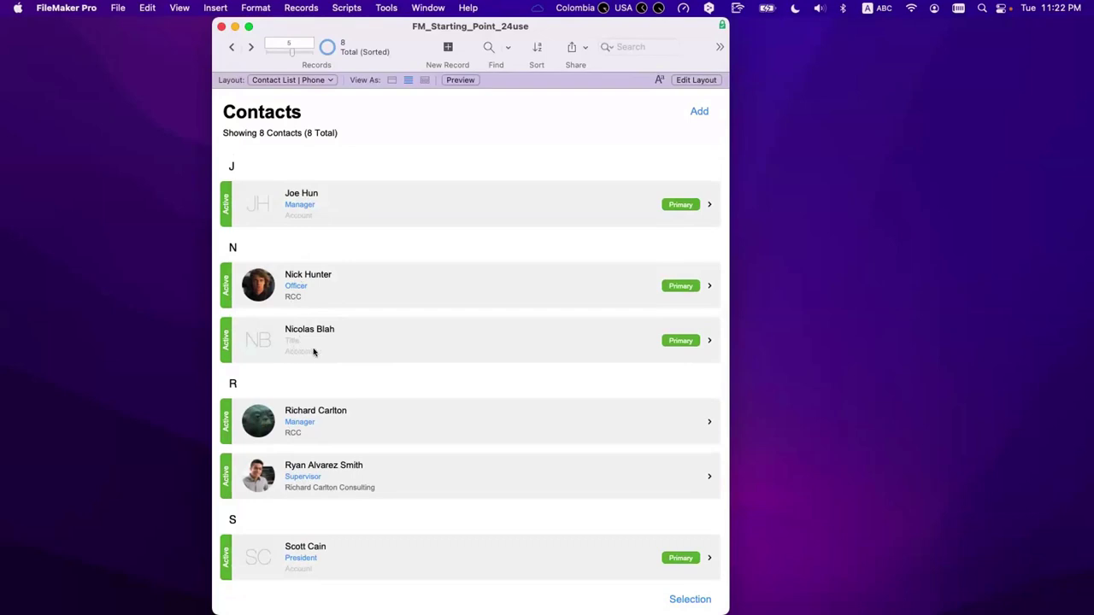
In Layout mode, inspect the Name_Full, Title and Account_Name fields in the body part of Contact List | Phone
{"action": "key", "text": "super+l"}
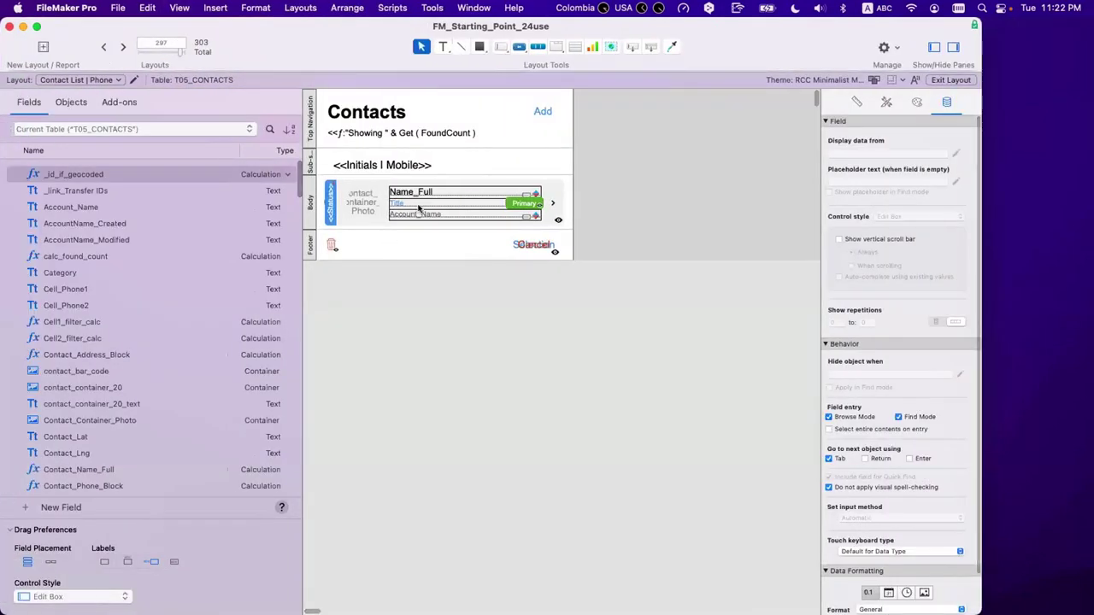
{"action": "left_click", "coordinate": [418, 205]}
{"action": "left_click", "coordinate": [418, 215]}
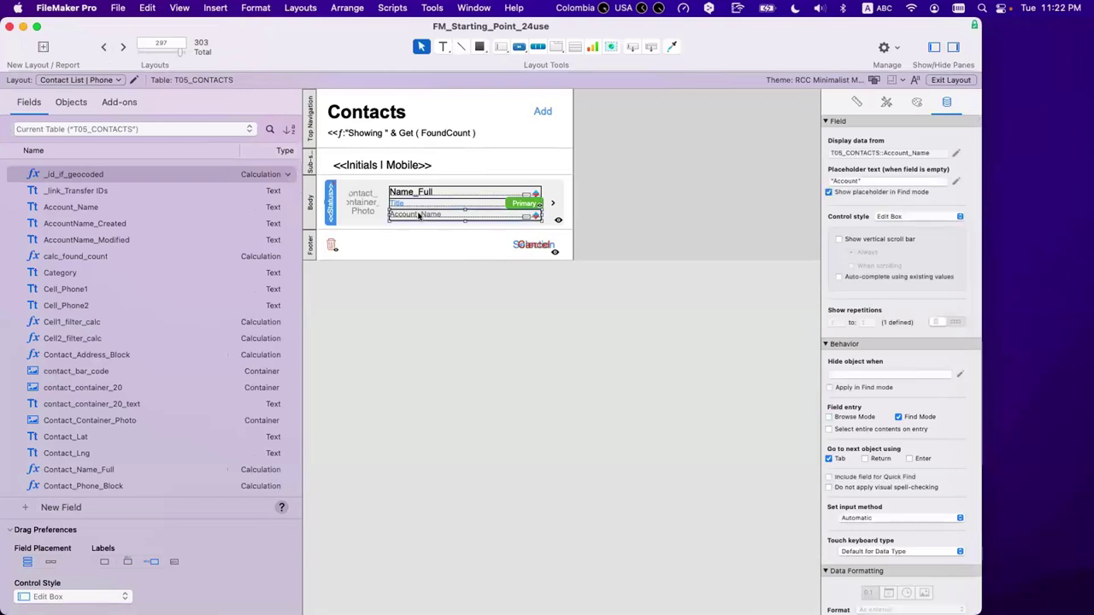
{"action": "left_click", "coordinate": [418, 205]}
{"action": "left_click", "coordinate": [419, 193]}
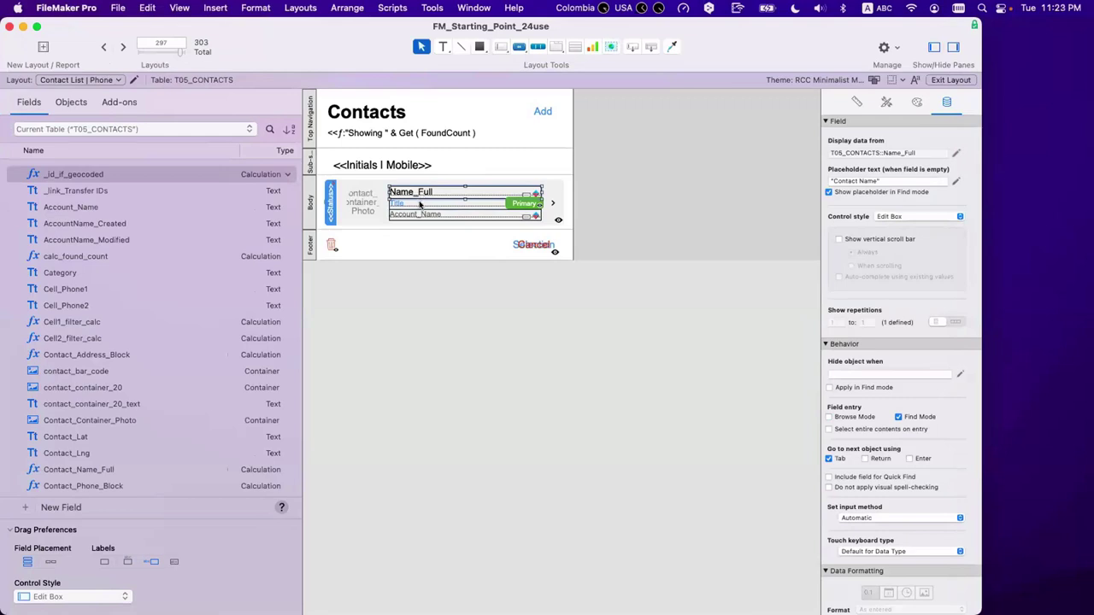
{"action": "left_click", "coordinate": [420, 203]}
{"action": "left_click", "coordinate": [421, 215]}
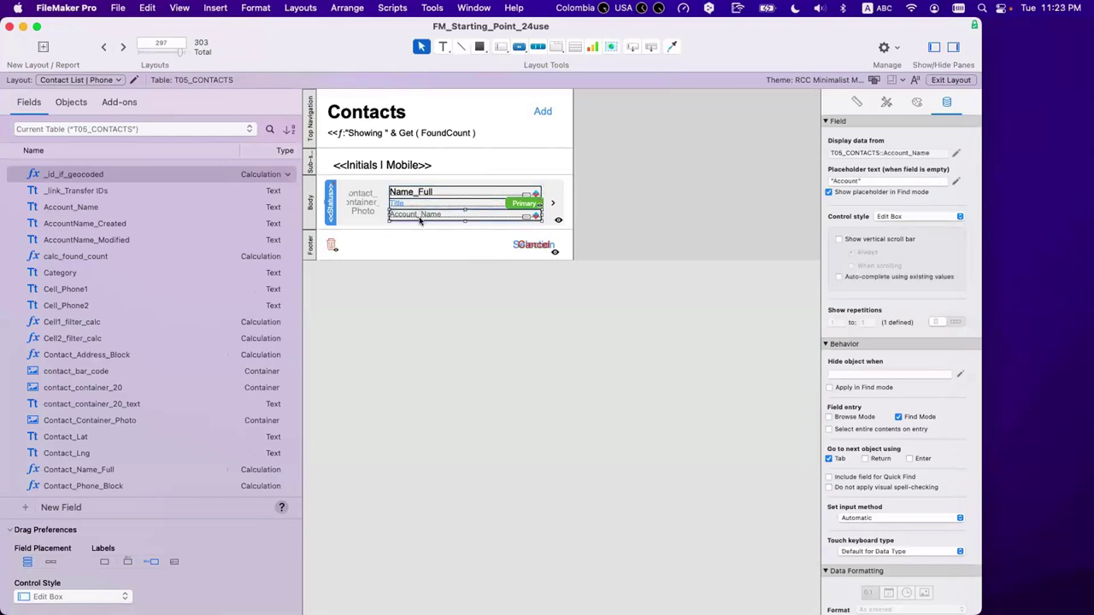
Create a text field named g_Sork Keys in the CON_Contacts table, compare it with g_SortBy, and close the database definition
{"action": "key", "text": "super+shift+d"}
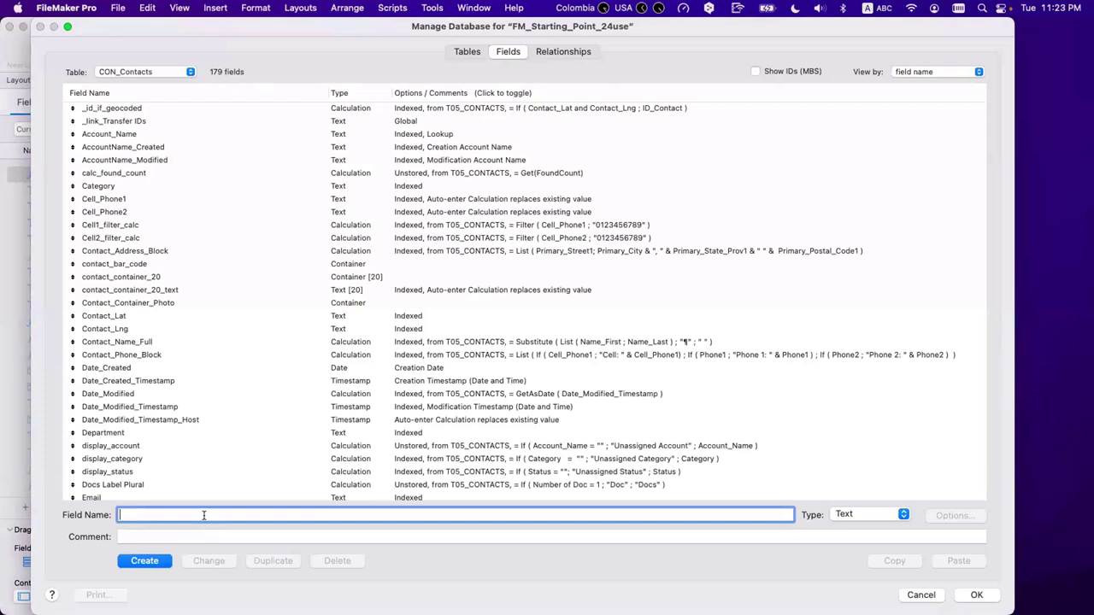
{"action": "type", "text": "g_Sork Keys"}
{"action": "left_click", "coordinate": [147, 556]}
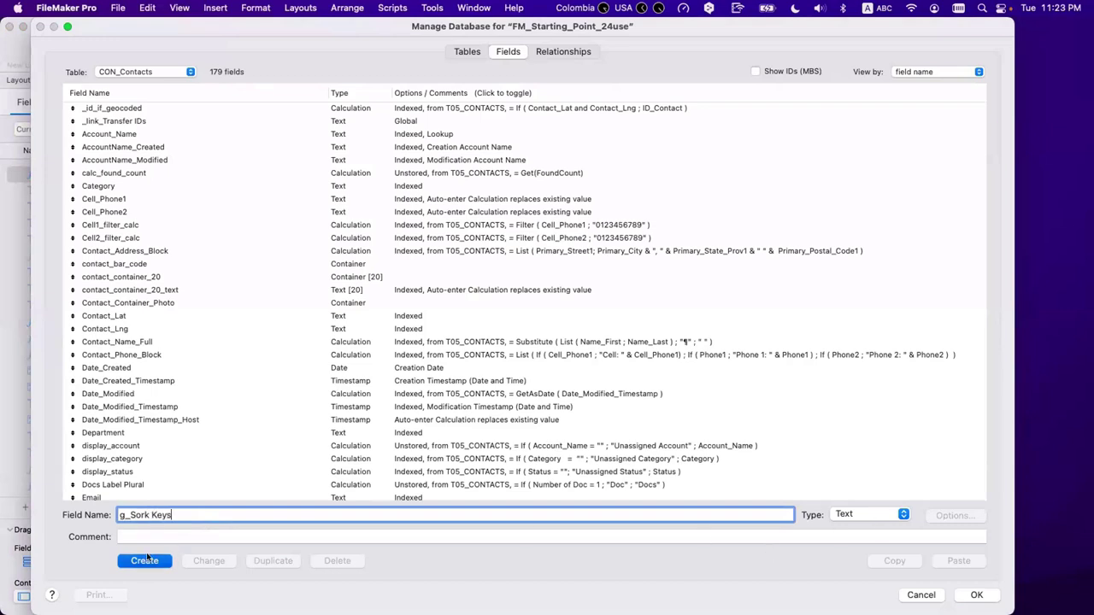
{"action": "left_click", "coordinate": [145, 560]}
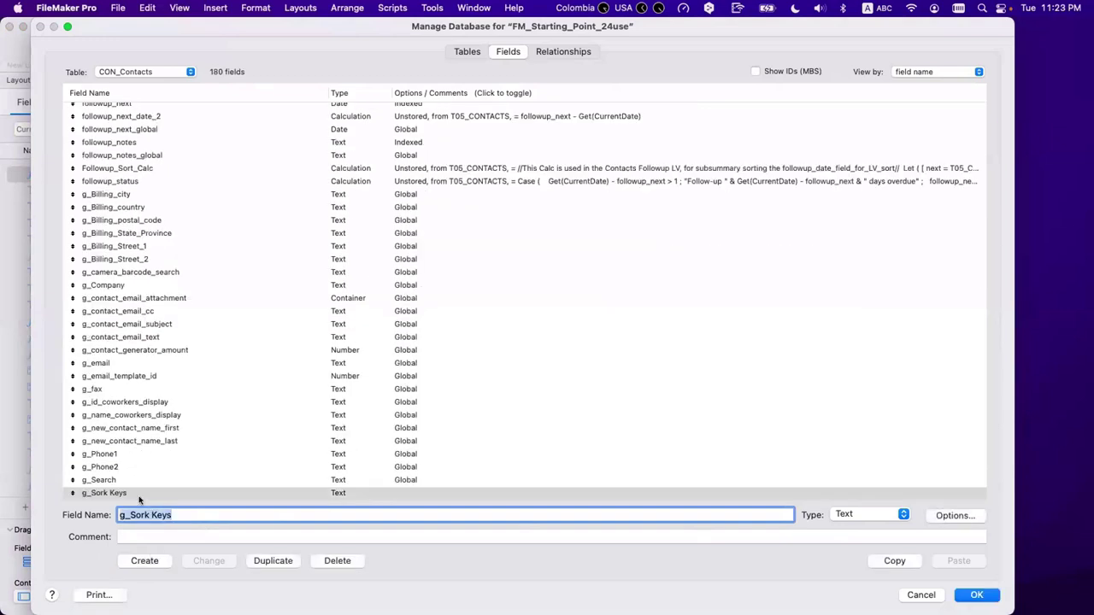
{"action": "scroll", "coordinate": [143, 496], "scroll_direction": "down", "scroll_amount": 2}
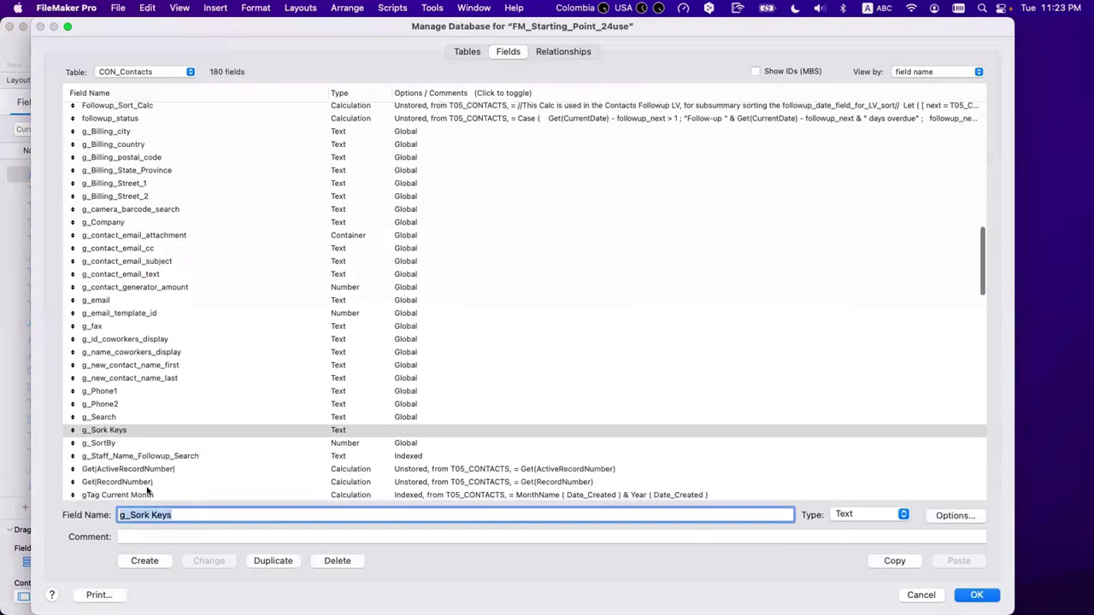
{"action": "left_click", "coordinate": [138, 443]}
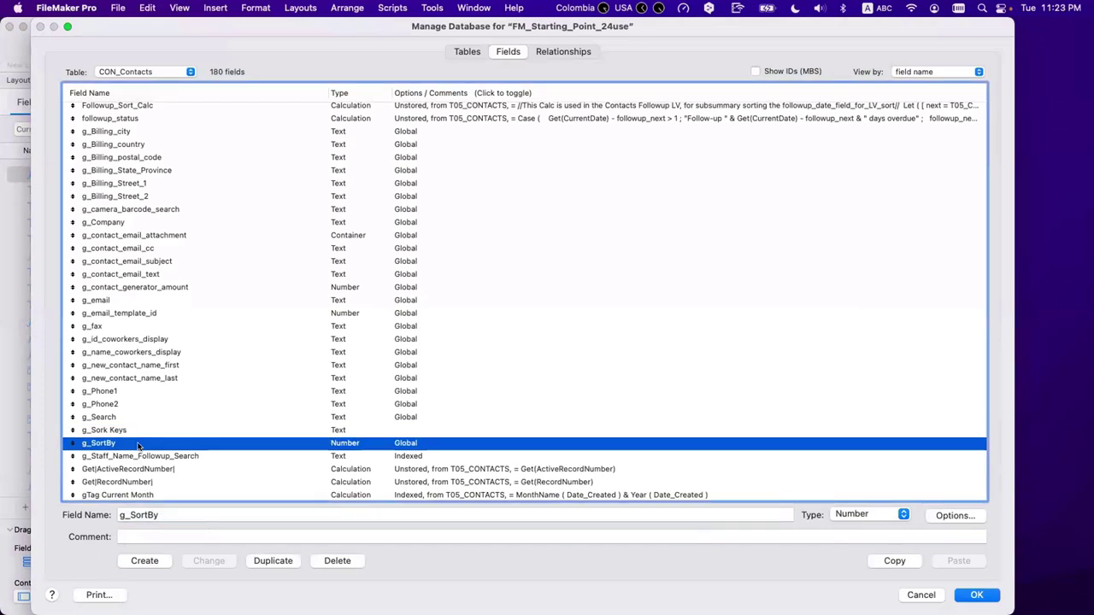
{"action": "left_click", "coordinate": [117, 431]}
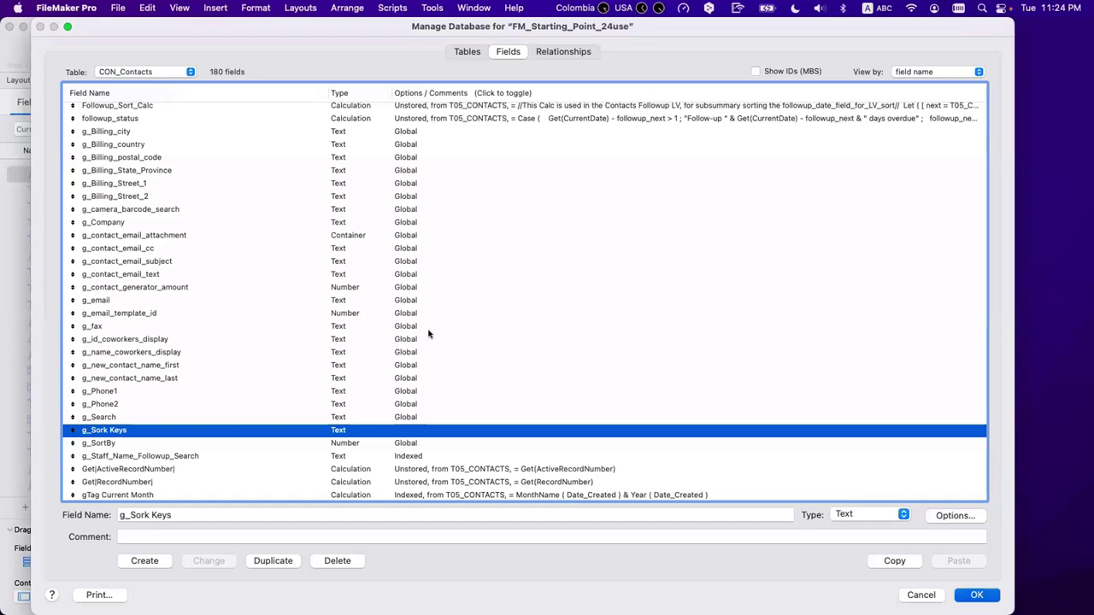
{"action": "key", "text": "Return"}
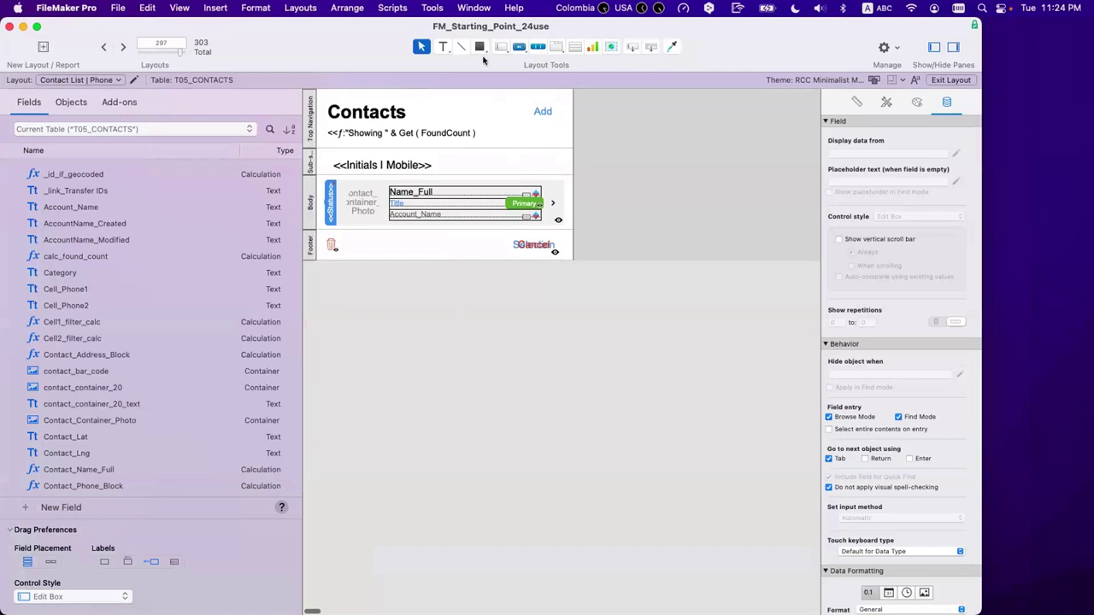
Draw a button about 50 by 33 pt beside the Add button in the top navigation part
{"action": "left_click_drag", "start_coordinate": [369, 31], "coordinate": [369, 82]}
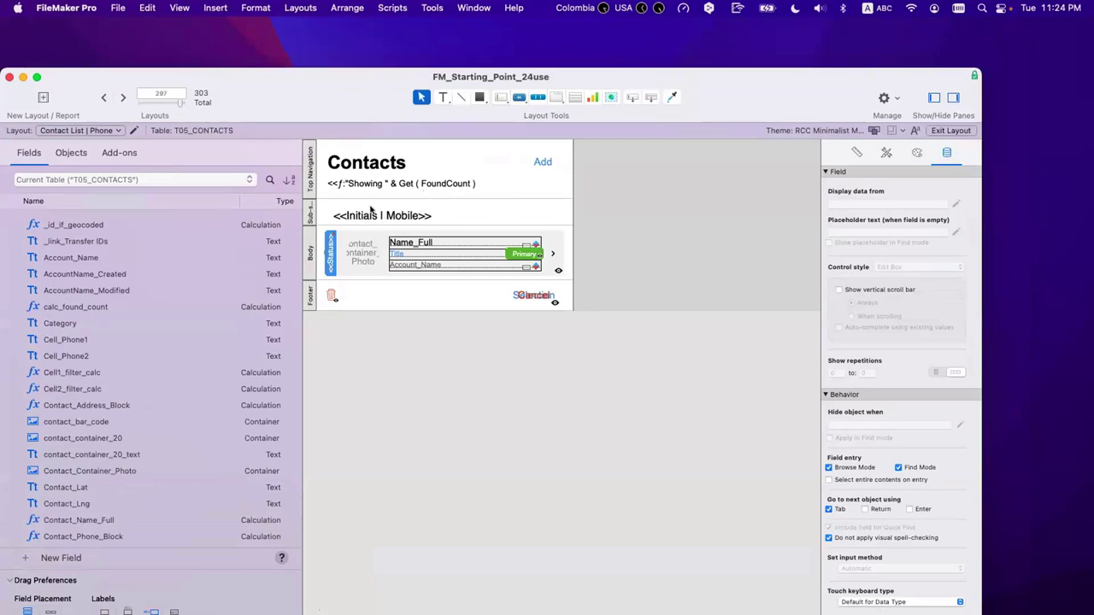
{"action": "left_click", "coordinate": [540, 167]}
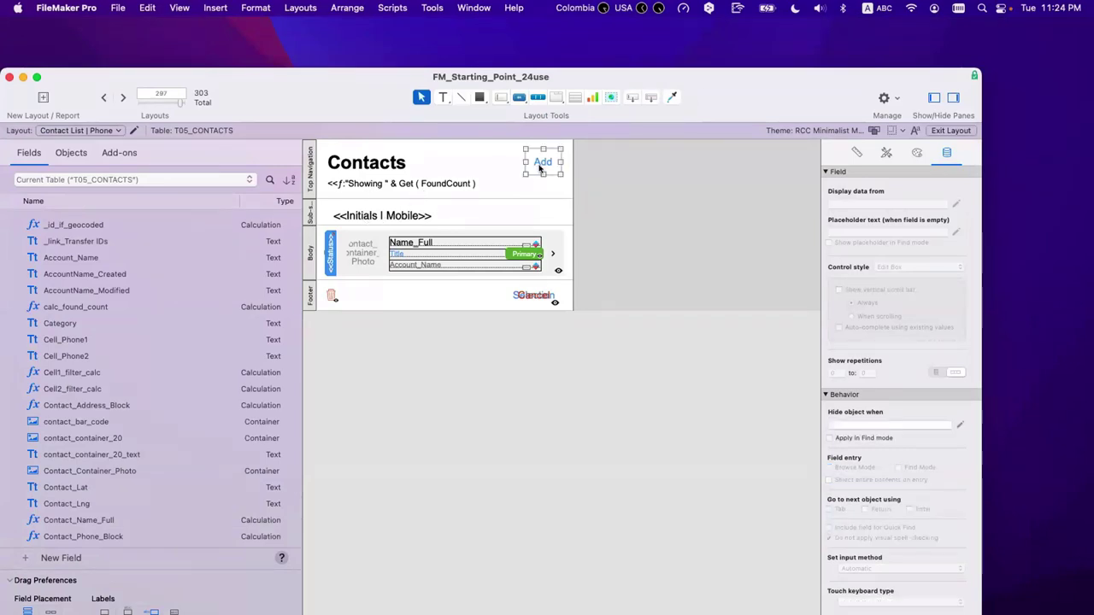
{"action": "scroll", "coordinate": [483, 195], "scroll_direction": "down", "scroll_amount": 1}
{"action": "left_click", "coordinate": [518, 98]}
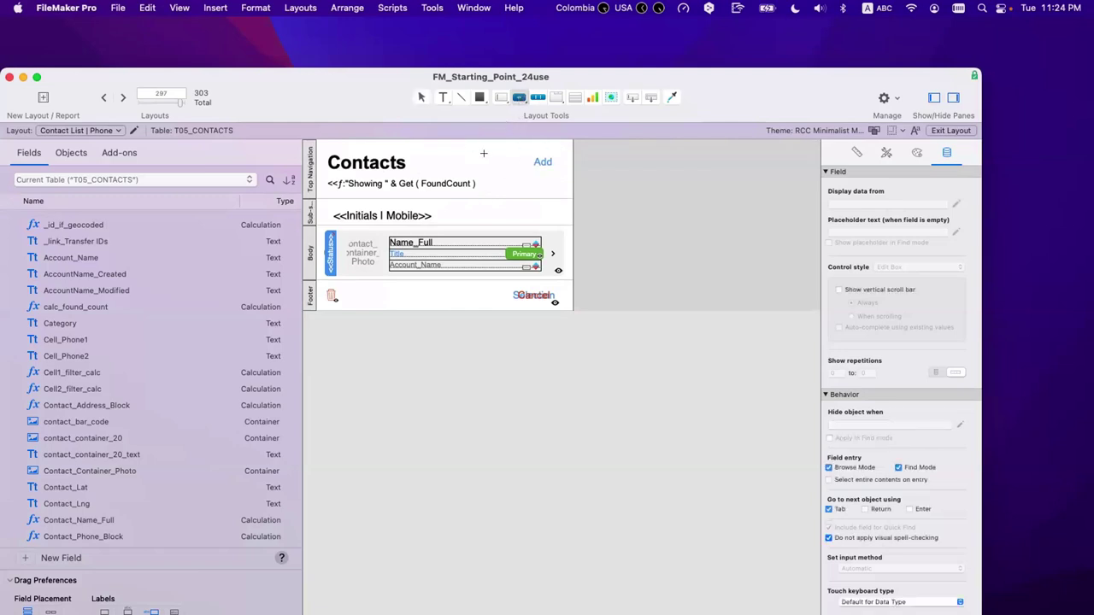
{"action": "left_click_drag", "start_coordinate": [489, 154], "coordinate": [520, 175]}
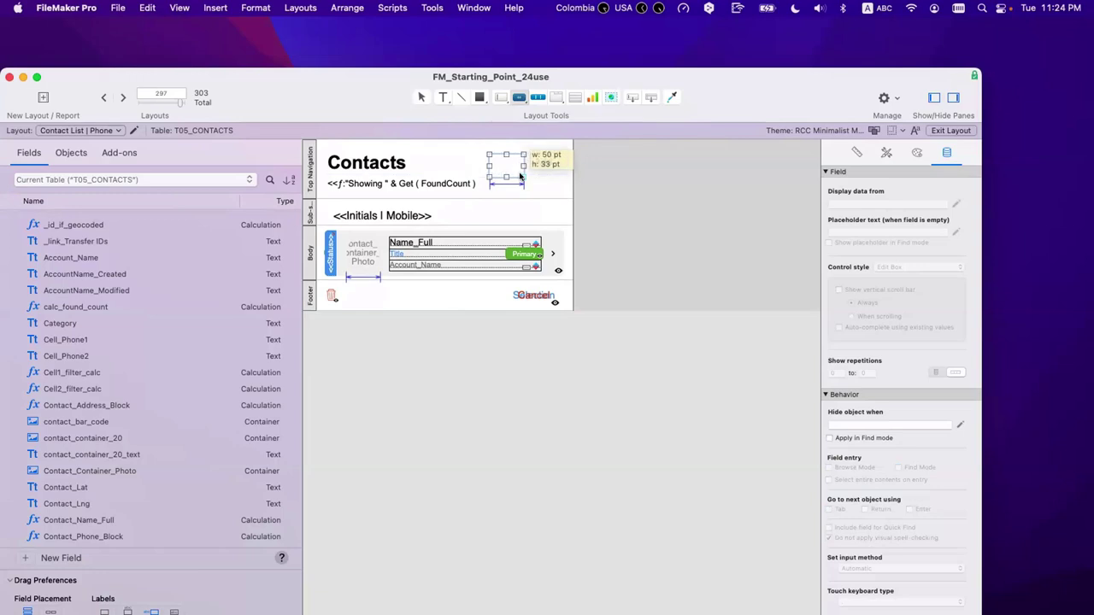
{"action": "left_click_drag", "start_coordinate": [520, 175], "coordinate": [521, 180]}
{"action": "left_click_drag", "start_coordinate": [521, 179], "coordinate": [523, 181]}
{"action": "left_click_drag", "start_coordinate": [501, 186], "coordinate": [501, 184]}
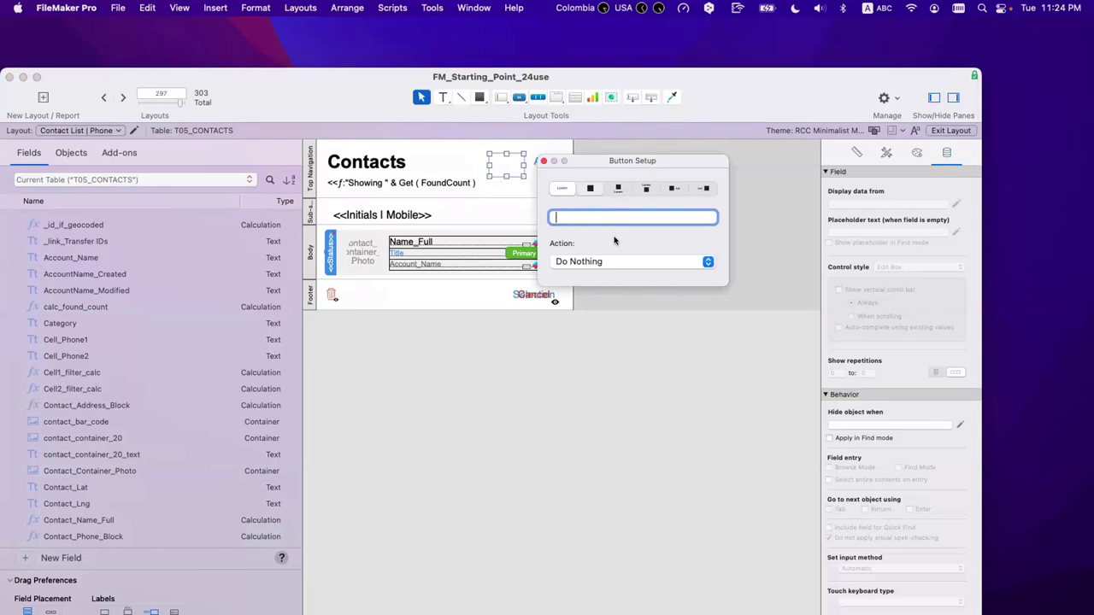
Set the new button to icon only, give it the solid bar-chart icon, and close its setup
{"action": "left_click", "coordinate": [590, 188]}
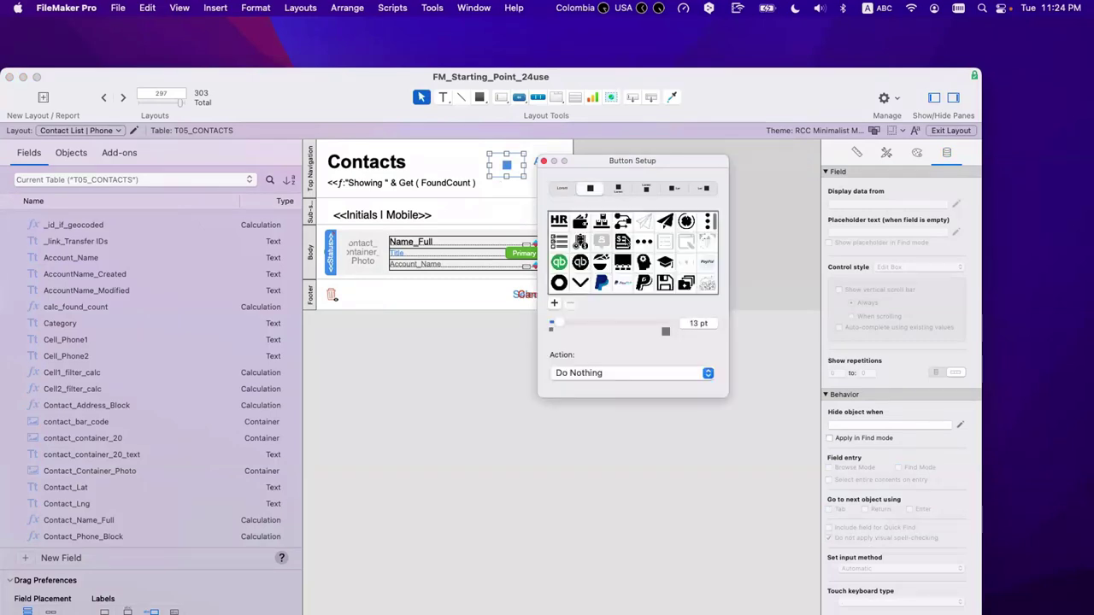
{"action": "scroll", "coordinate": [663, 254], "scroll_direction": "down", "scroll_amount": 5}
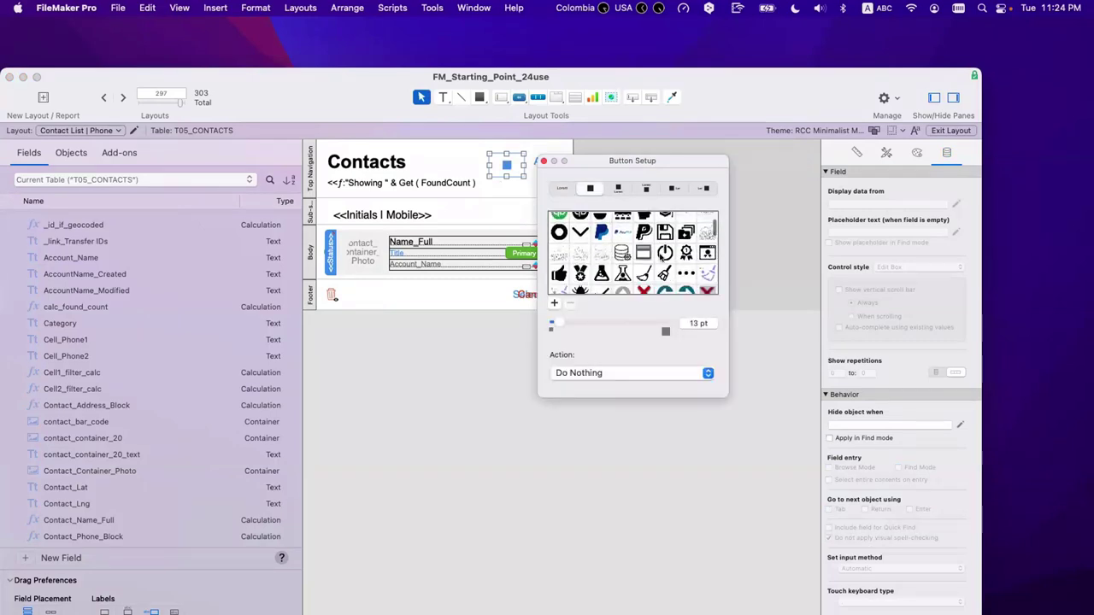
{"action": "scroll", "coordinate": [663, 259], "scroll_direction": "down", "scroll_amount": 2}
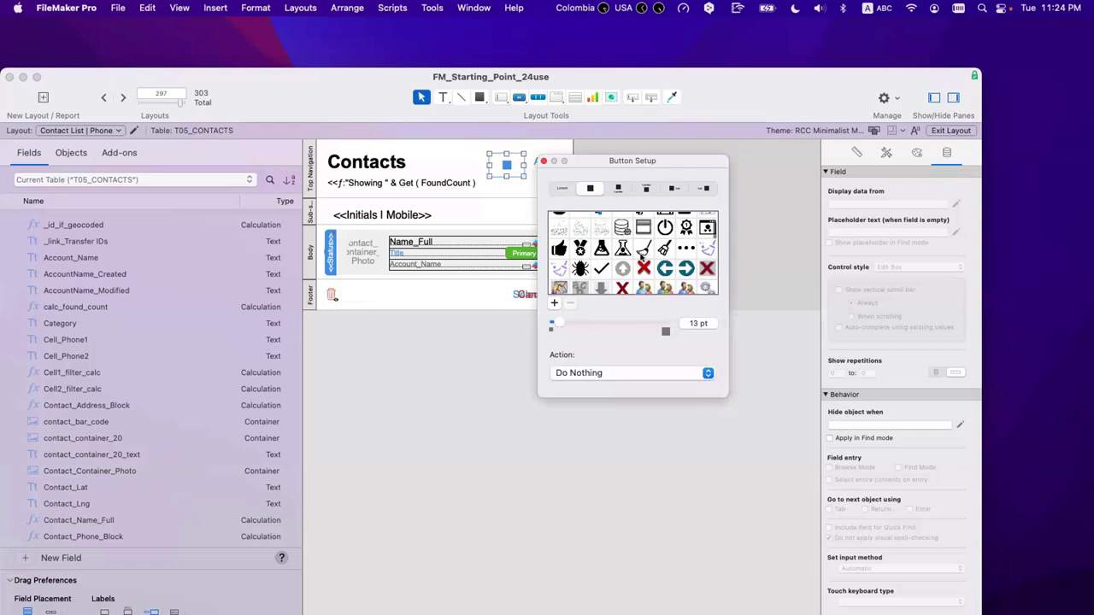
{"action": "scroll", "coordinate": [643, 256], "scroll_direction": "down", "scroll_amount": 5}
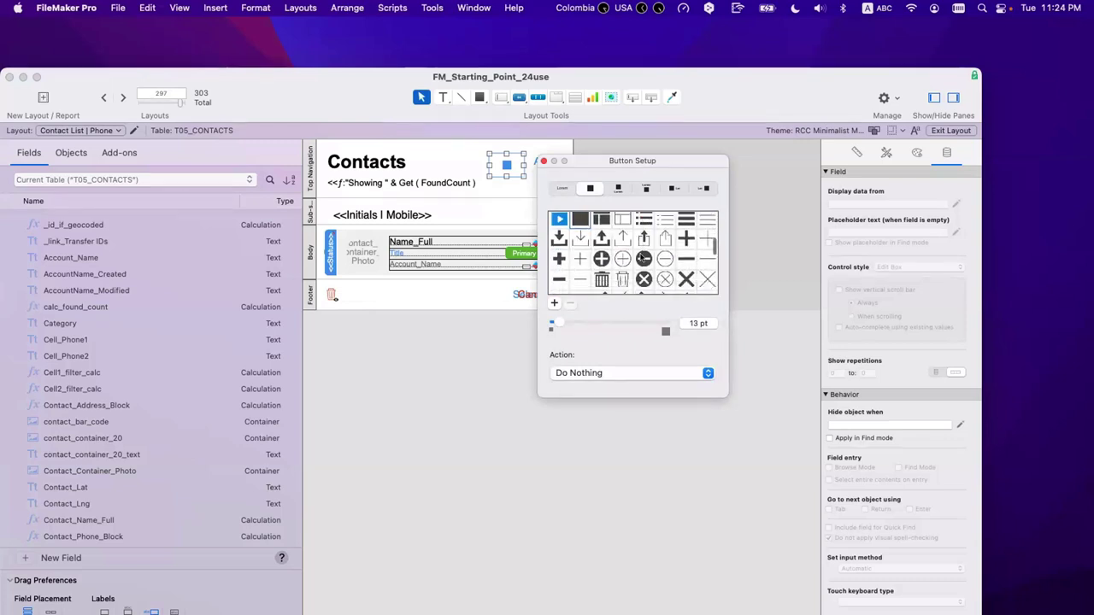
{"action": "scroll", "coordinate": [643, 256], "scroll_direction": "down", "scroll_amount": 8}
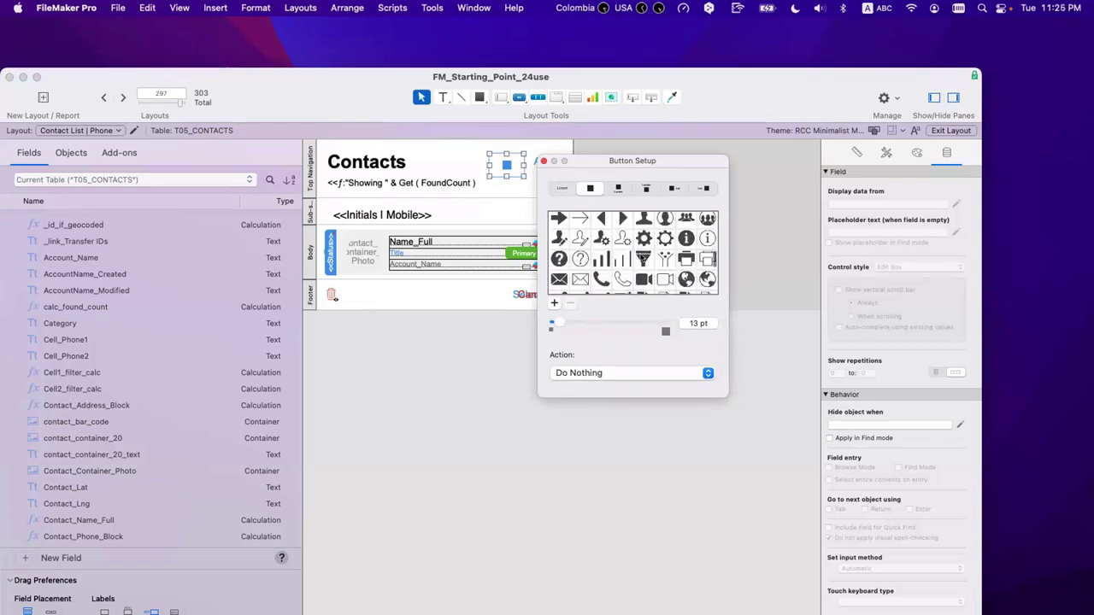
{"action": "scroll", "coordinate": [643, 257], "scroll_direction": "down", "scroll_amount": 1}
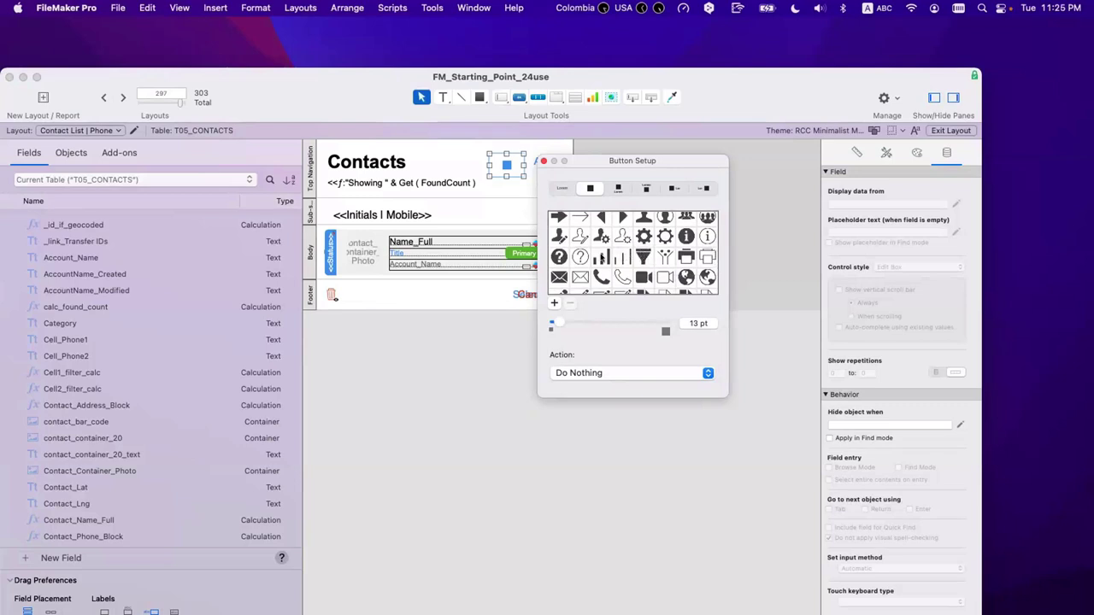
{"action": "left_click", "coordinate": [601, 257]}
{"action": "left_click", "coordinate": [544, 161]}
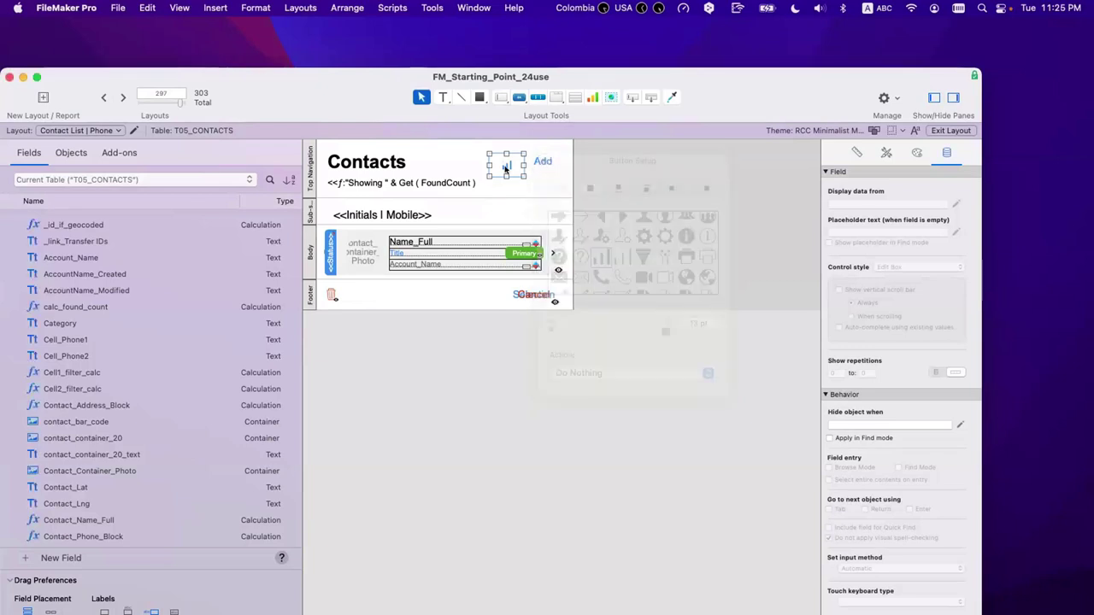
{"action": "left_click", "coordinate": [553, 180]}
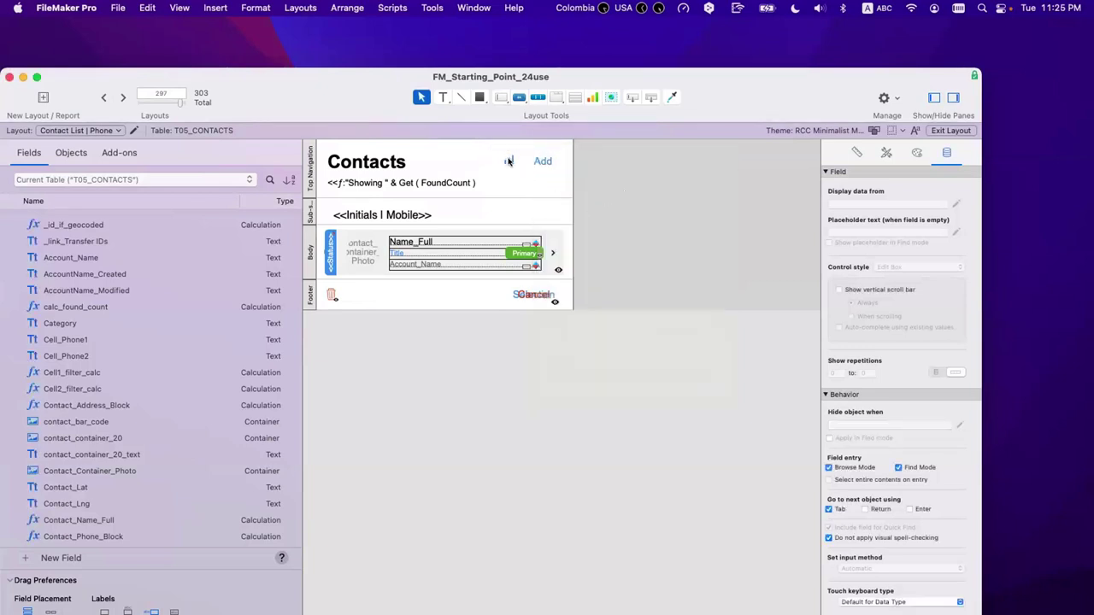
Move the bar-chart button slightly closer to the Add button in the top navigation part
{"action": "left_click_drag", "start_coordinate": [509, 161], "coordinate": [513, 162]}
{"action": "left_click", "coordinate": [581, 182]}
{"action": "left_click", "coordinate": [516, 162]}
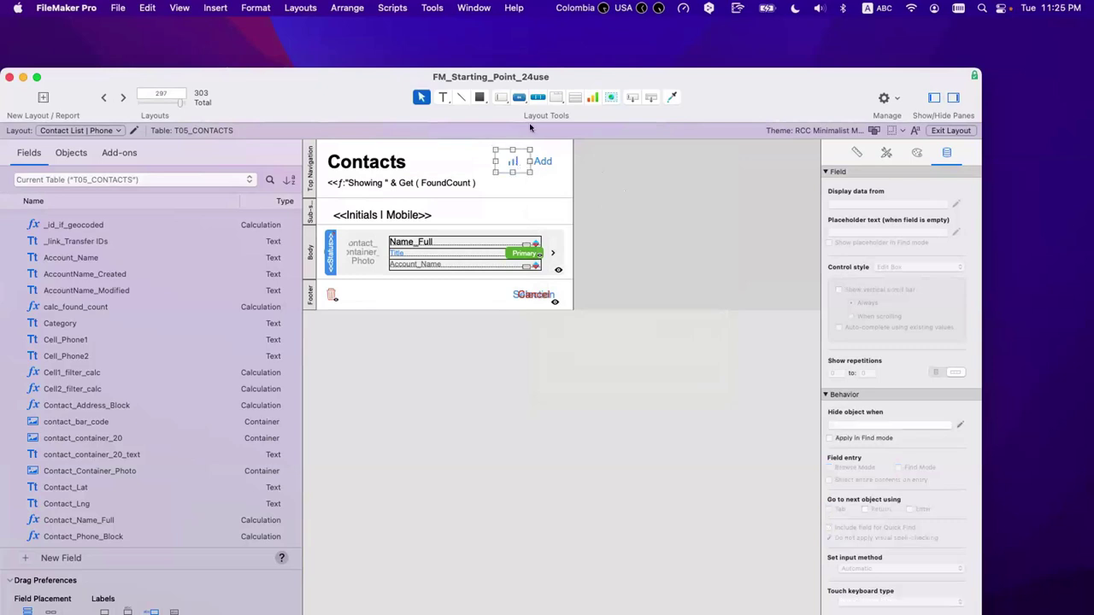
{"action": "left_click_drag", "start_coordinate": [520, 97], "coordinate": [564, 137]}
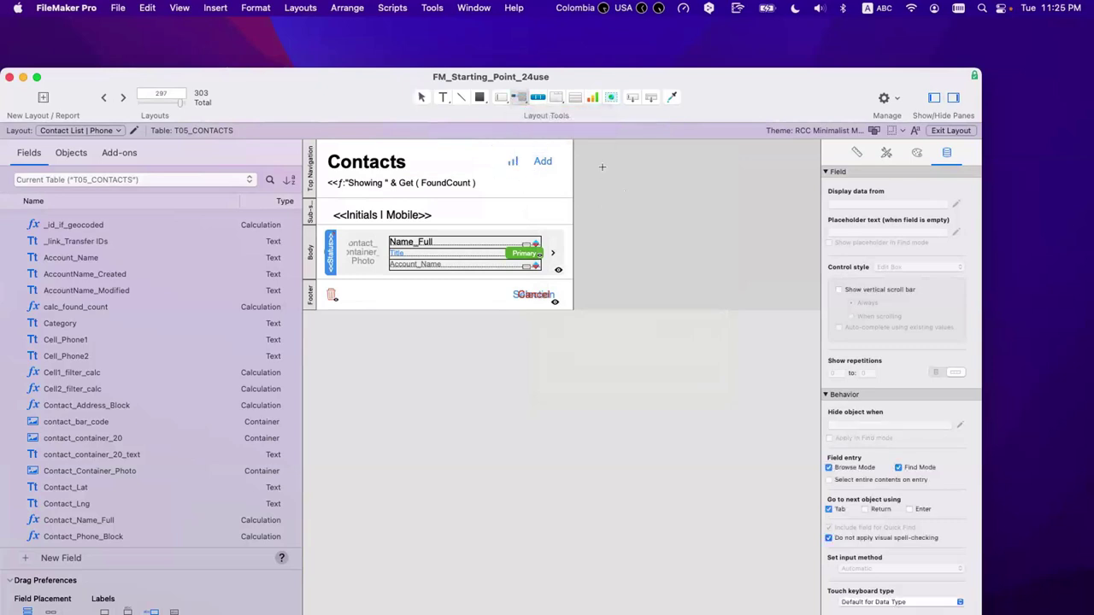
{"action": "left_click_drag", "start_coordinate": [605, 169], "coordinate": [655, 197]}
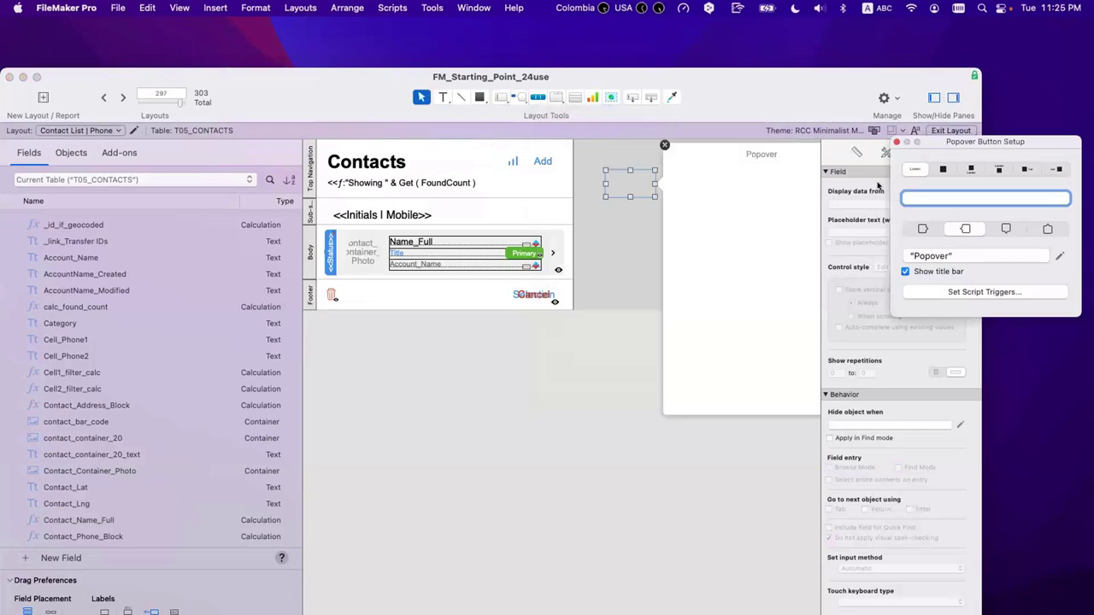
{"action": "left_click", "coordinate": [943, 169]}
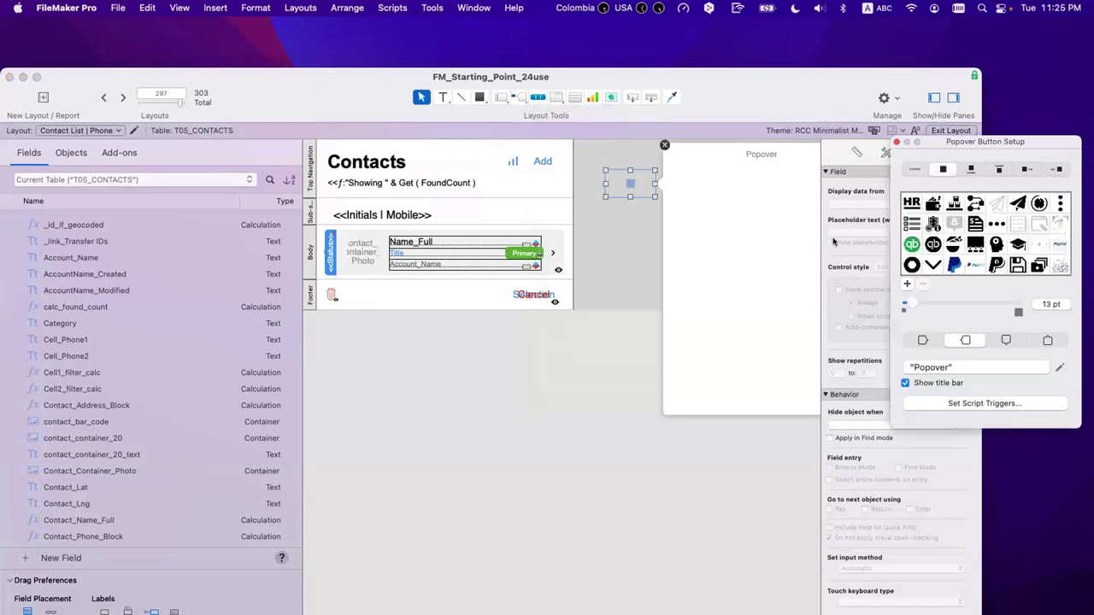
{"action": "scroll", "coordinate": [996, 250], "scroll_direction": "down", "scroll_amount": 5}
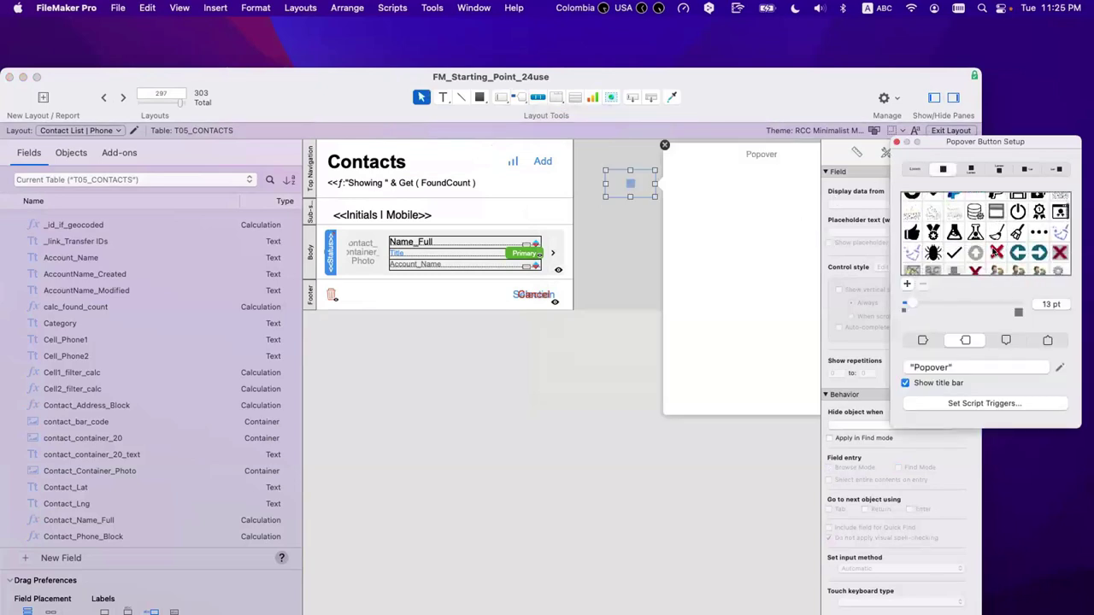
{"action": "scroll", "coordinate": [997, 249], "scroll_direction": "down", "scroll_amount": 5}
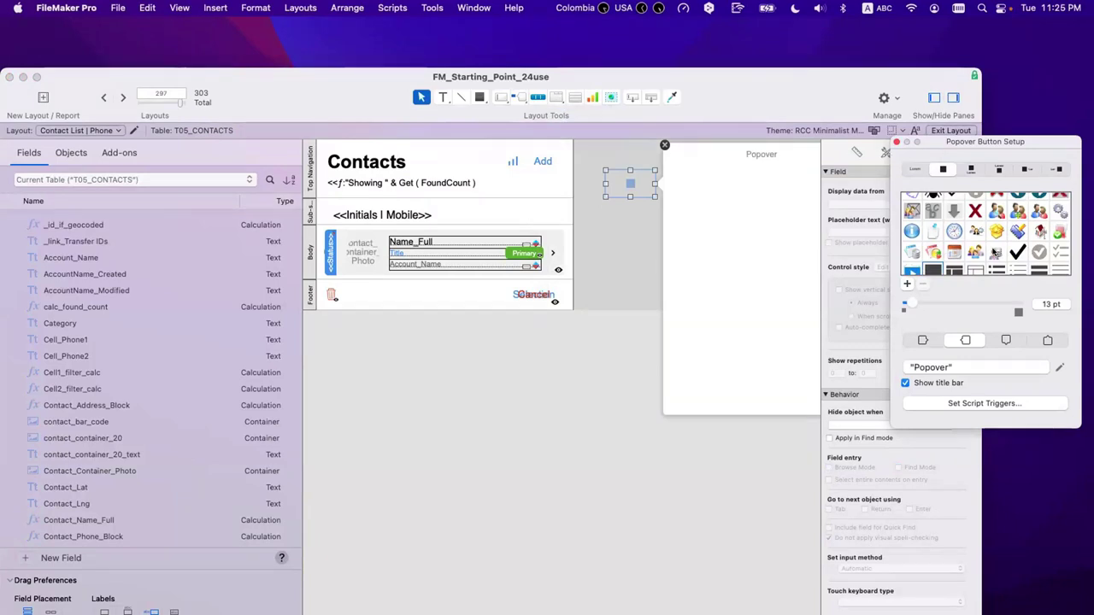
{"action": "left_click", "coordinate": [664, 145]}
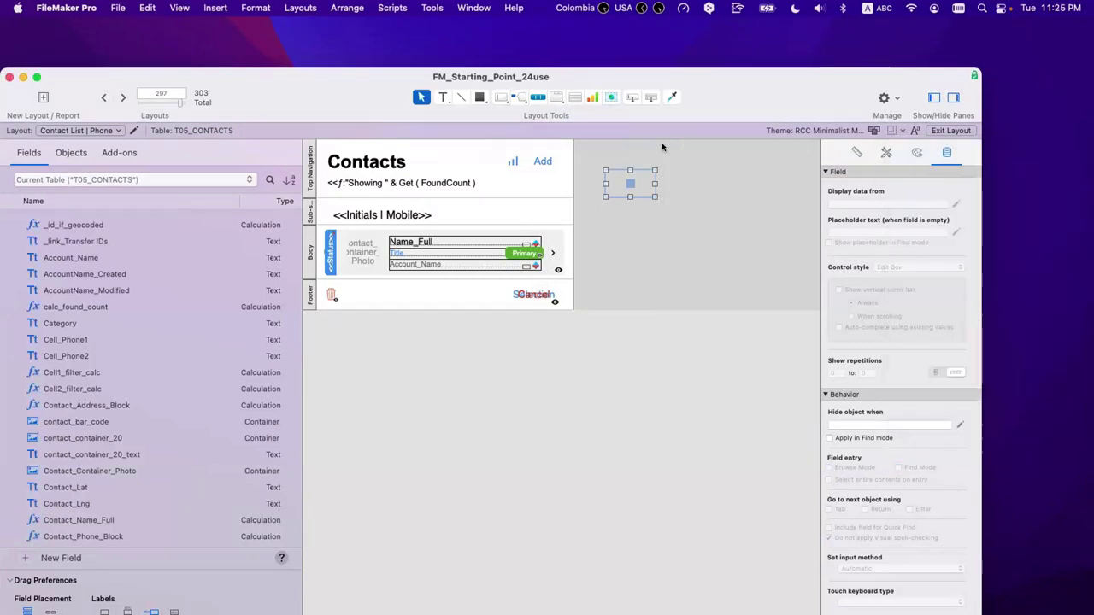
{"action": "left_click", "coordinate": [661, 180]}
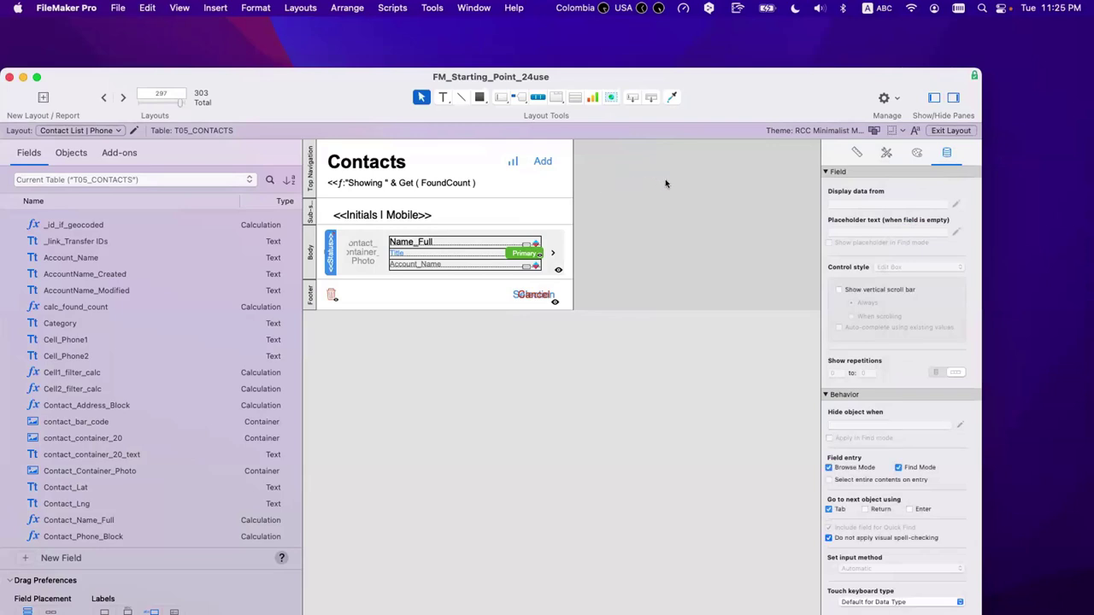
Save the Contact List | Phone layout and duplicate the Conatcts | Card layout
{"action": "left_click", "coordinate": [513, 162]}
{"action": "key", "text": "super+s"}
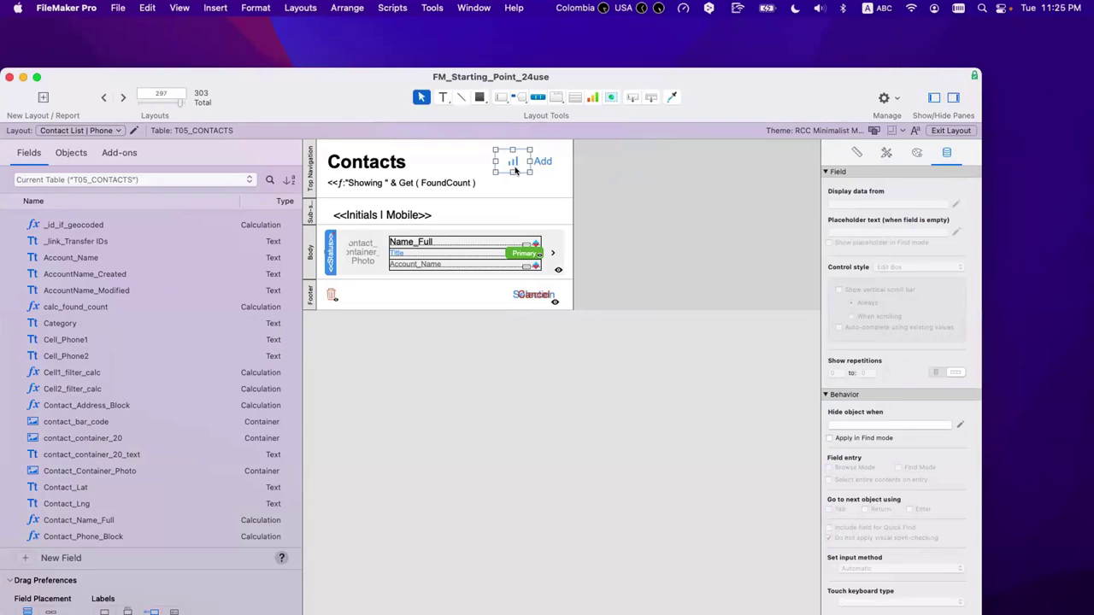
{"action": "key", "text": "shift+super+d"}
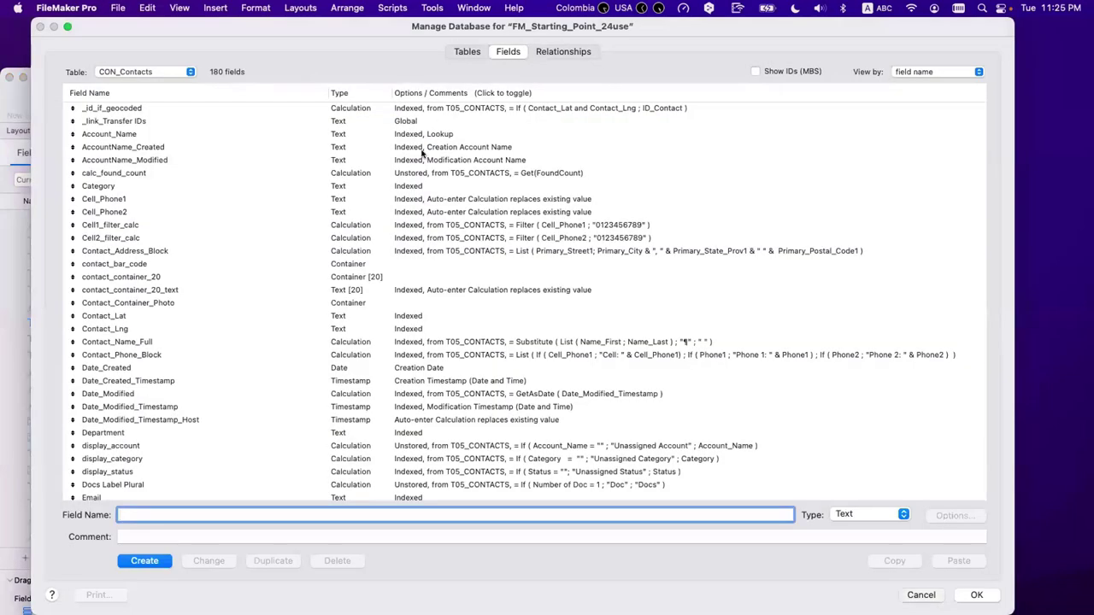
{"action": "key", "text": "Escape"}
{"action": "key", "text": "shift+super+l"}
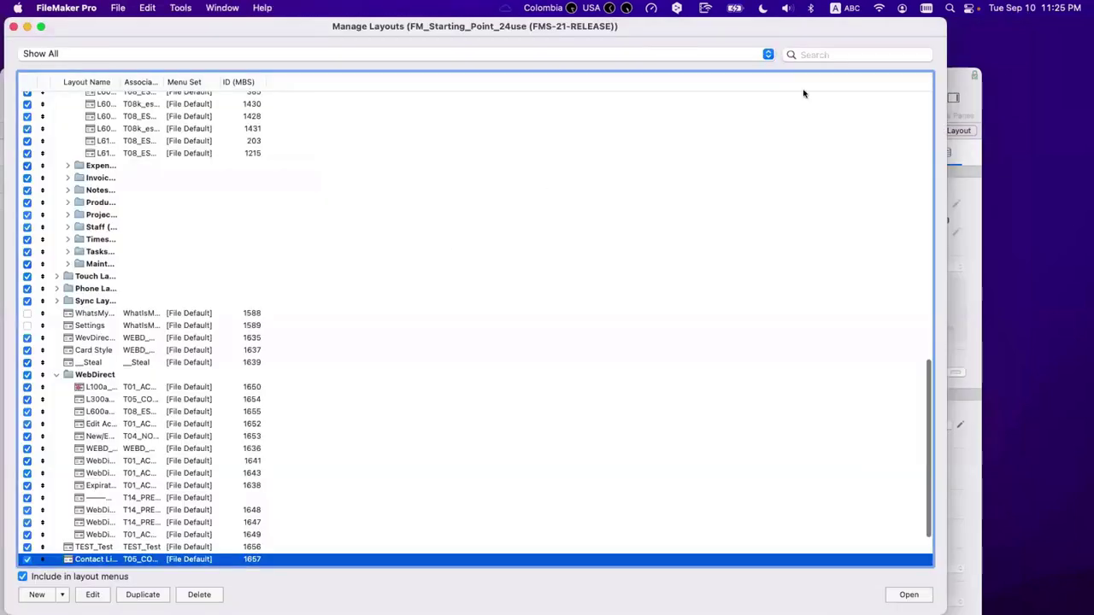
{"action": "scroll", "coordinate": [218, 355], "scroll_direction": "down", "scroll_amount": 3}
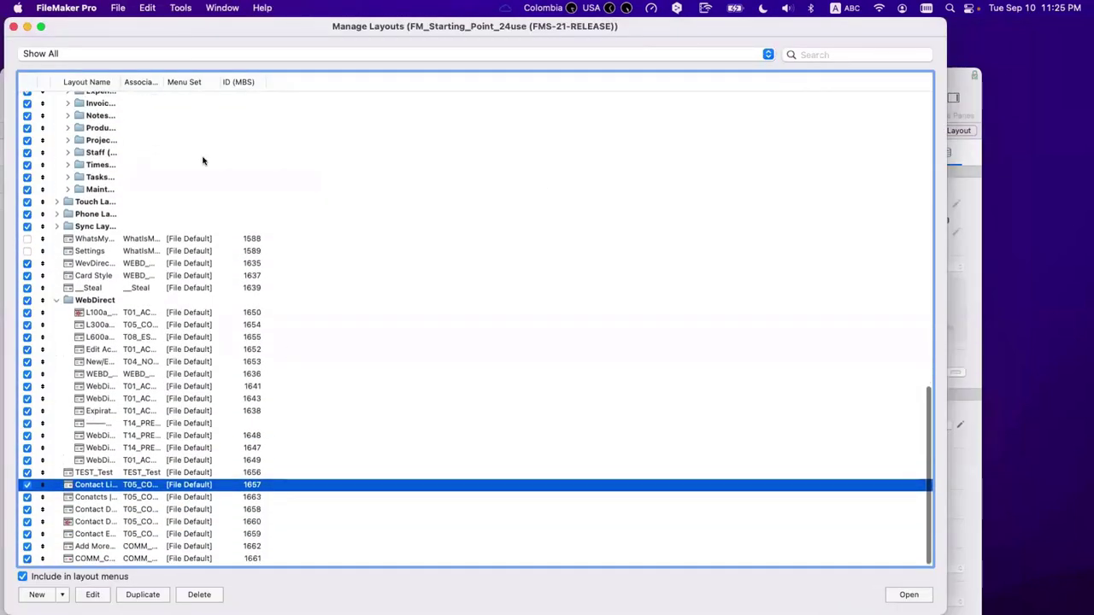
{"action": "left_click_drag", "start_coordinate": [118, 78], "coordinate": [178, 79]}
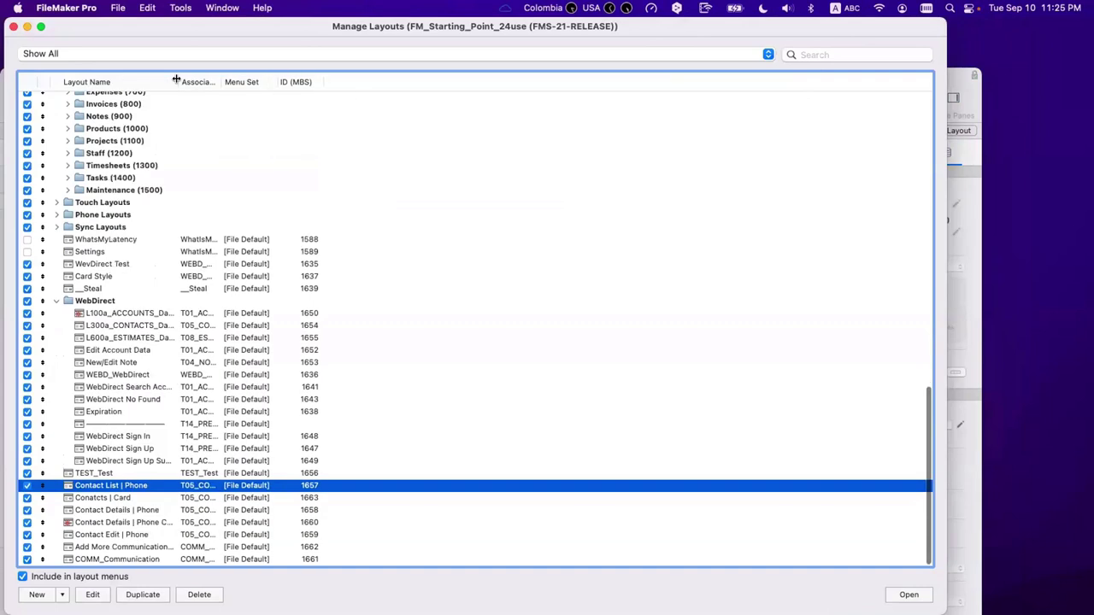
{"action": "left_click", "coordinate": [139, 498]}
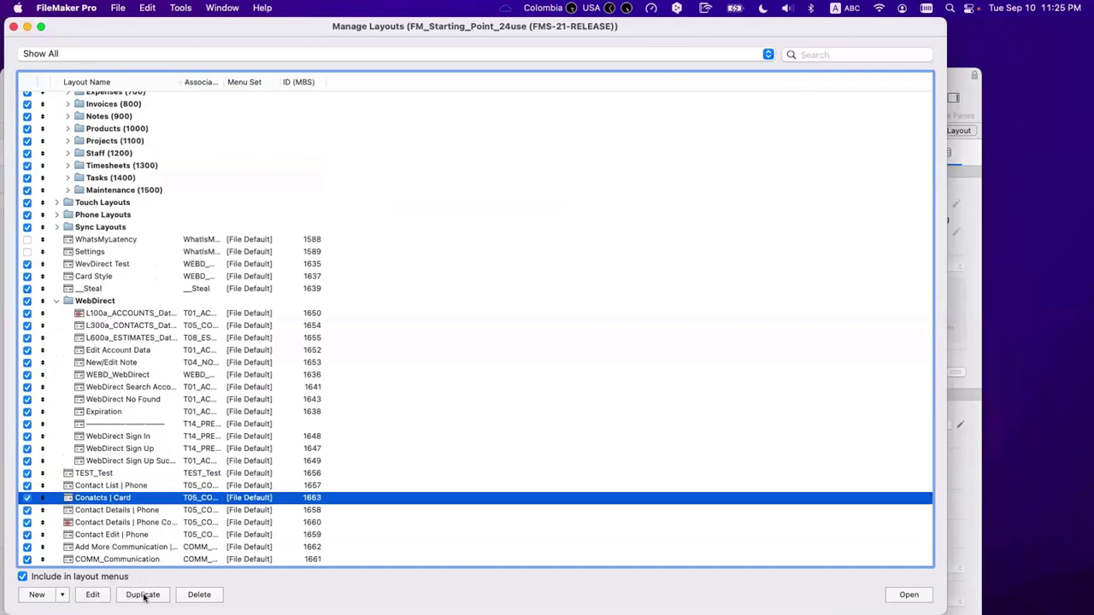
{"action": "left_click", "coordinate": [145, 598]}
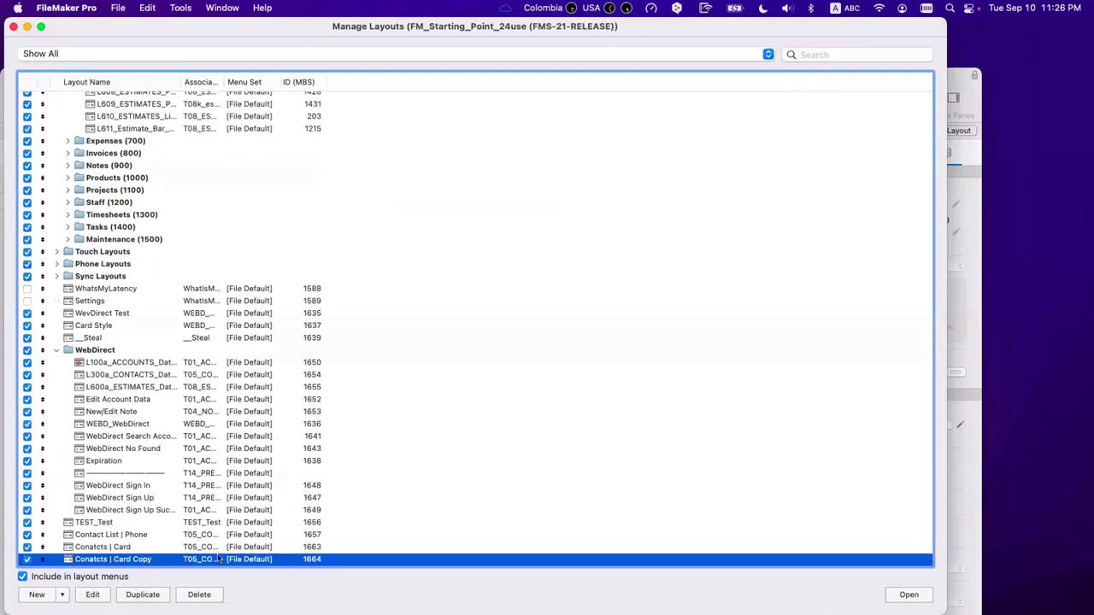
Rename the duplicated layout as Sort | Card and turn off Delineate fields on current record only
{"action": "double_click", "coordinate": [219, 557]}
{"action": "left_click_drag", "start_coordinate": [505, 320], "coordinate": [511, 334]}
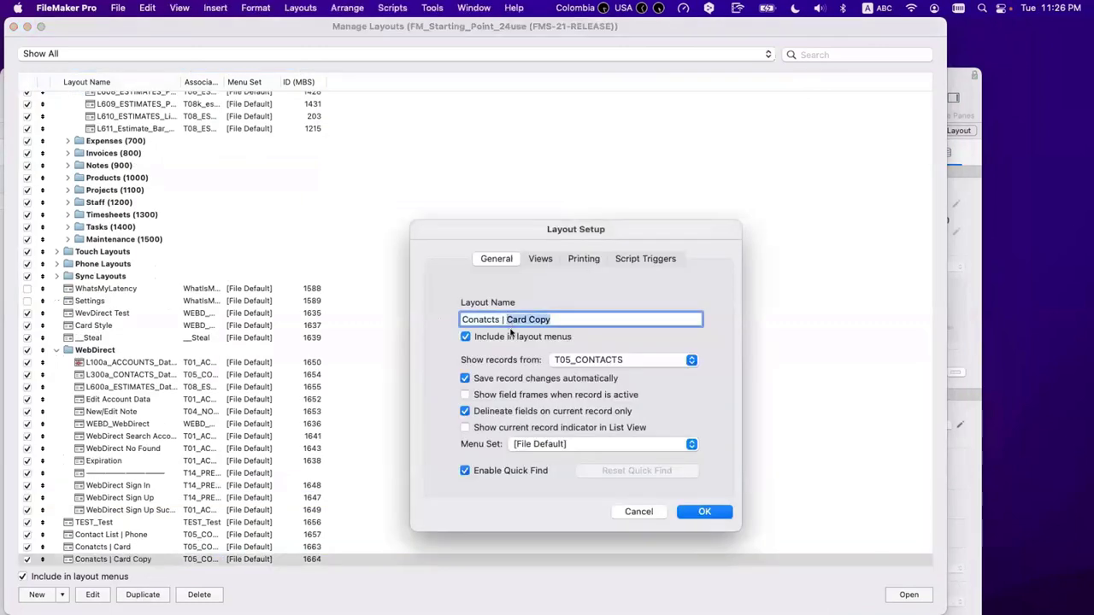
{"action": "double_click", "coordinate": [483, 319]}
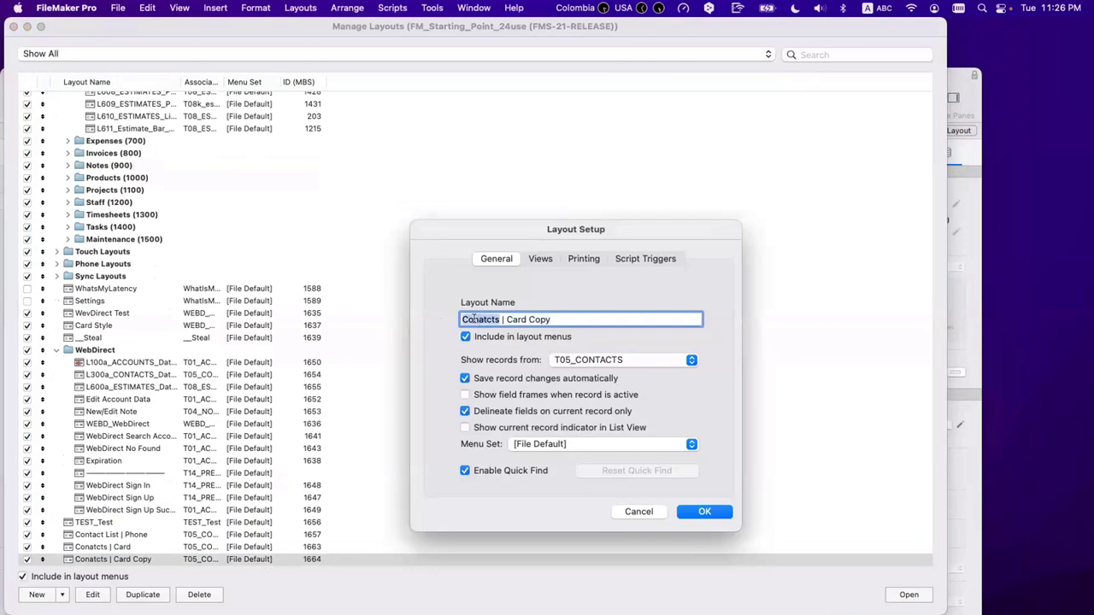
{"action": "type", "text": "Sort"}
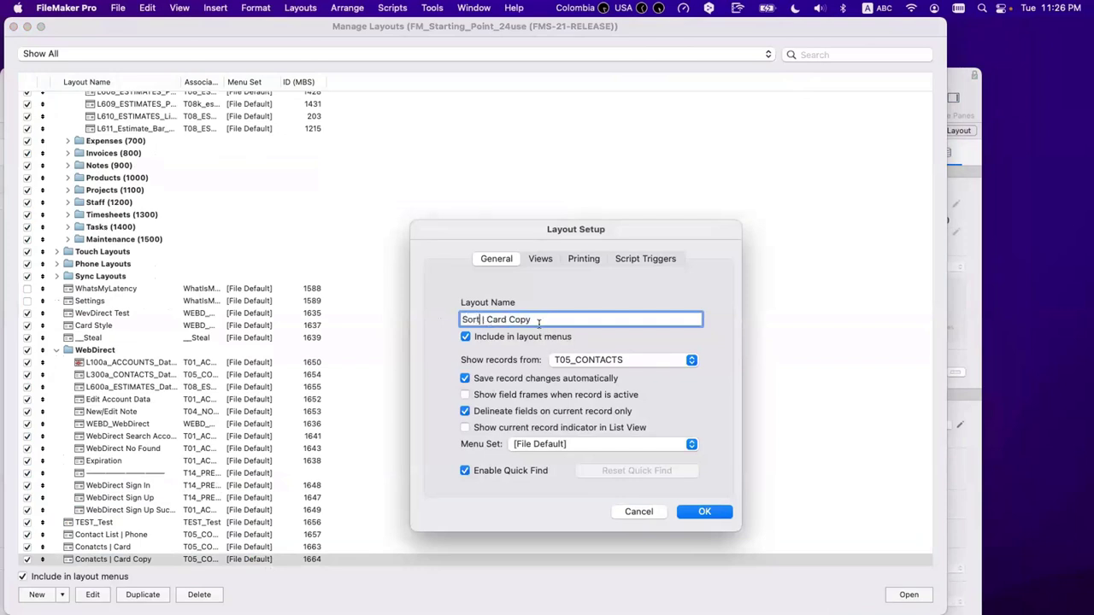
{"action": "double_click", "coordinate": [537, 322]}
{"action": "key", "text": "BackSpace"}
{"action": "left_click", "coordinate": [561, 409]}
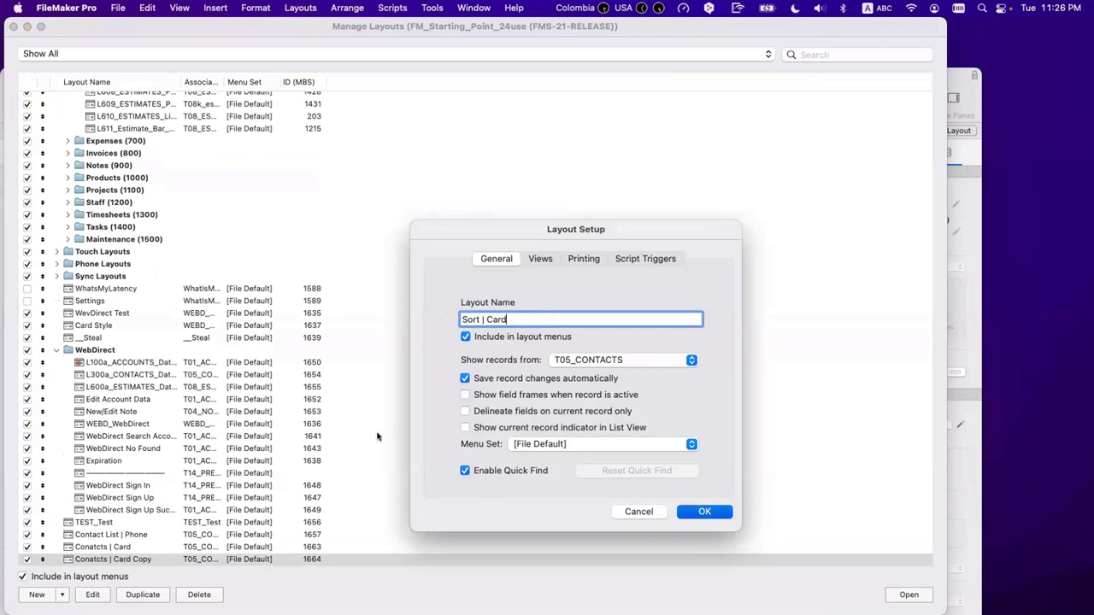
{"action": "key", "text": "Return"}
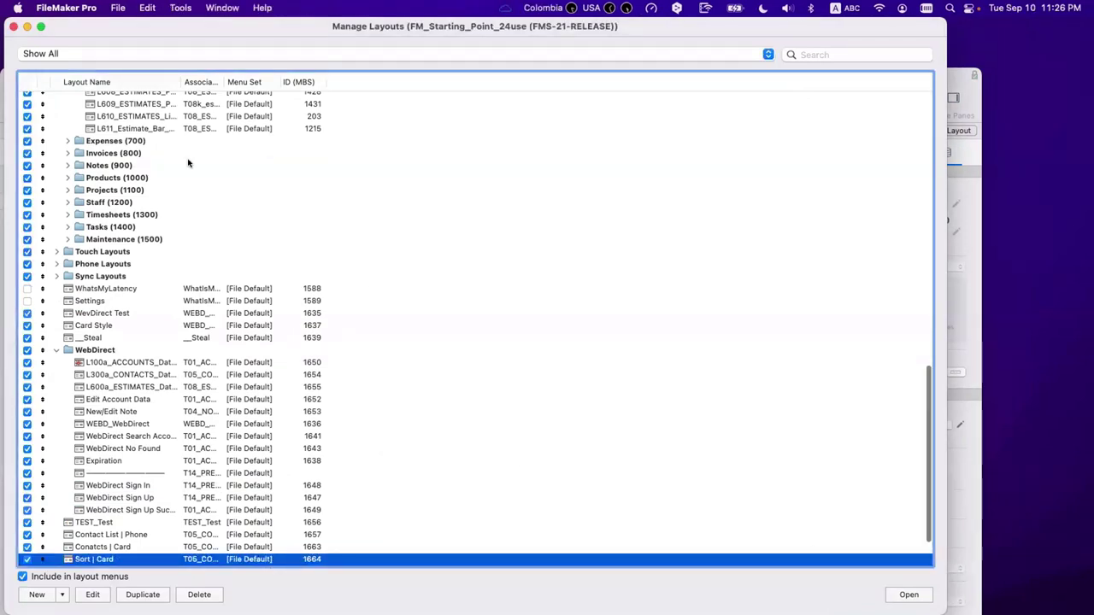
Open the Sort | Card layout in its own window and set its width to 375 pt to match Contact List | Phone
{"action": "left_click", "coordinate": [909, 594]}
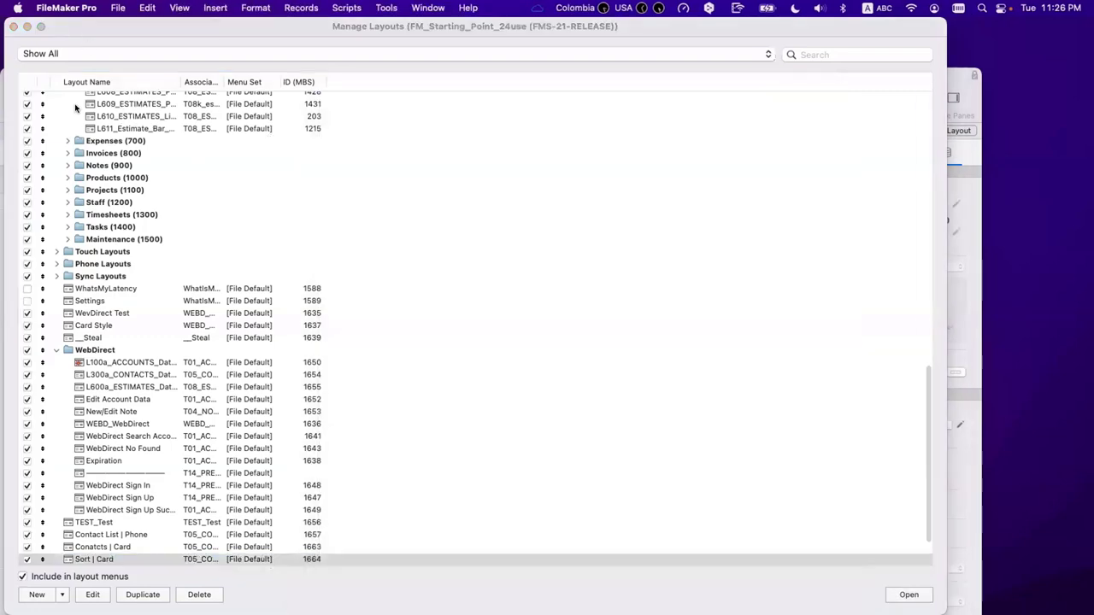
{"action": "left_click", "coordinate": [13, 26]}
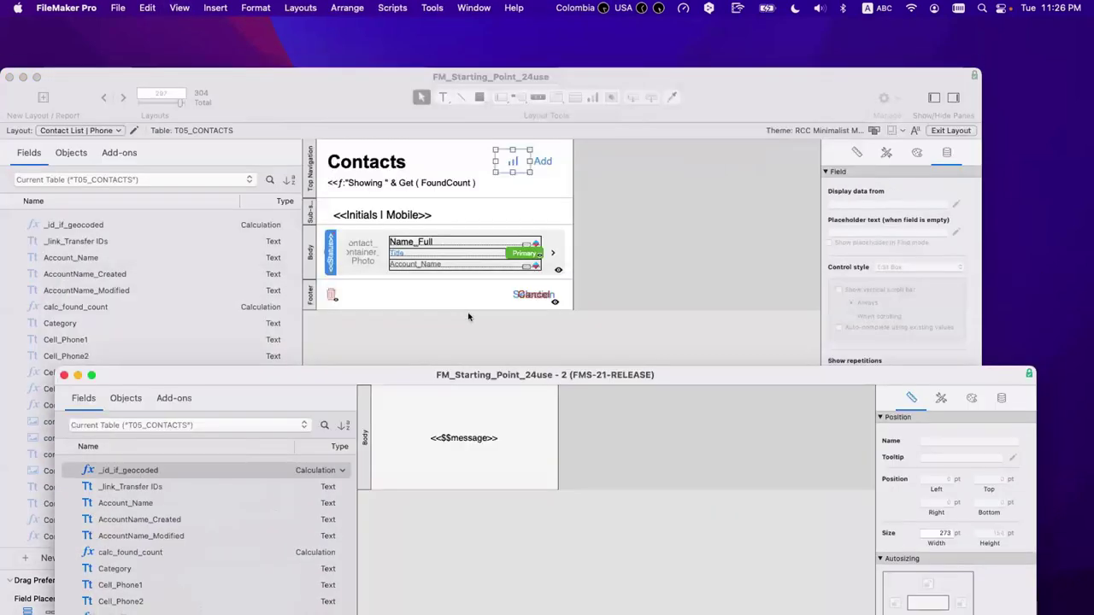
{"action": "left_click", "coordinate": [469, 313]}
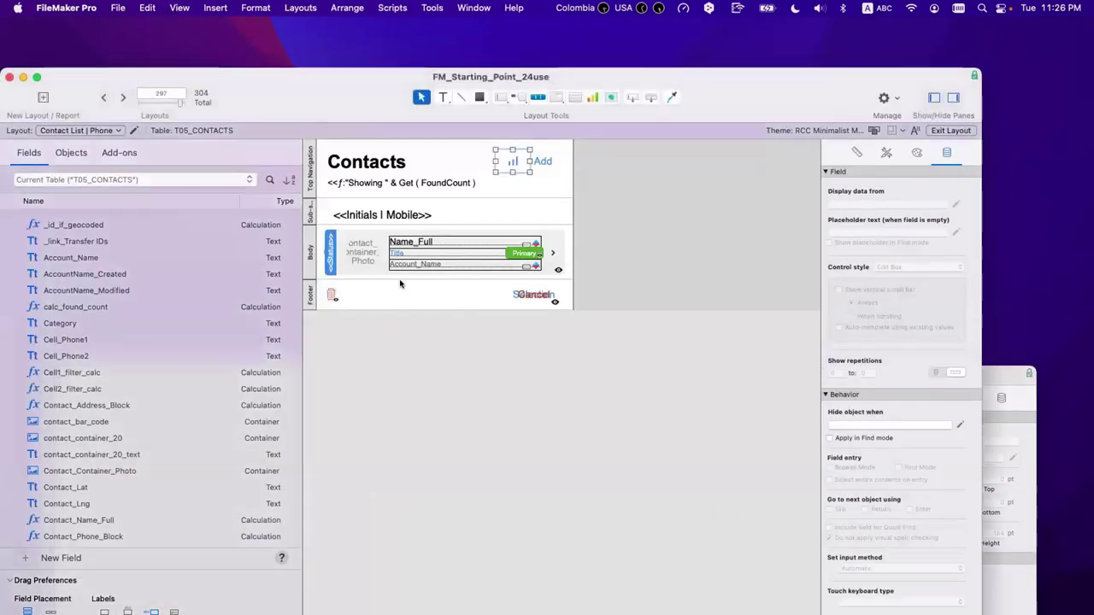
{"action": "left_click", "coordinate": [857, 152]}
{"action": "left_click", "coordinate": [684, 261]}
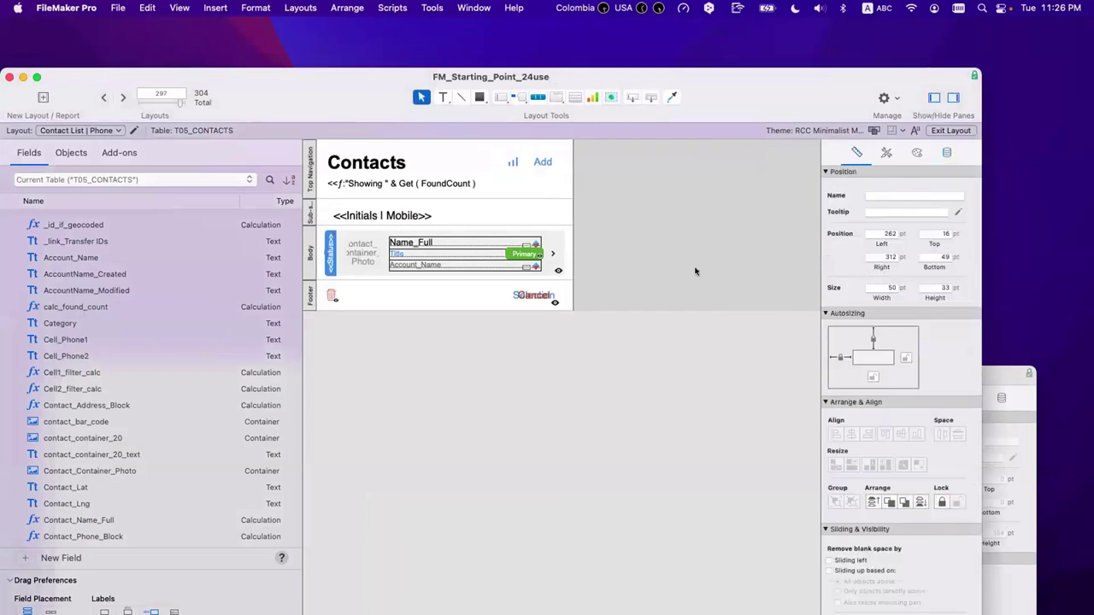
{"action": "left_click", "coordinate": [880, 291]}
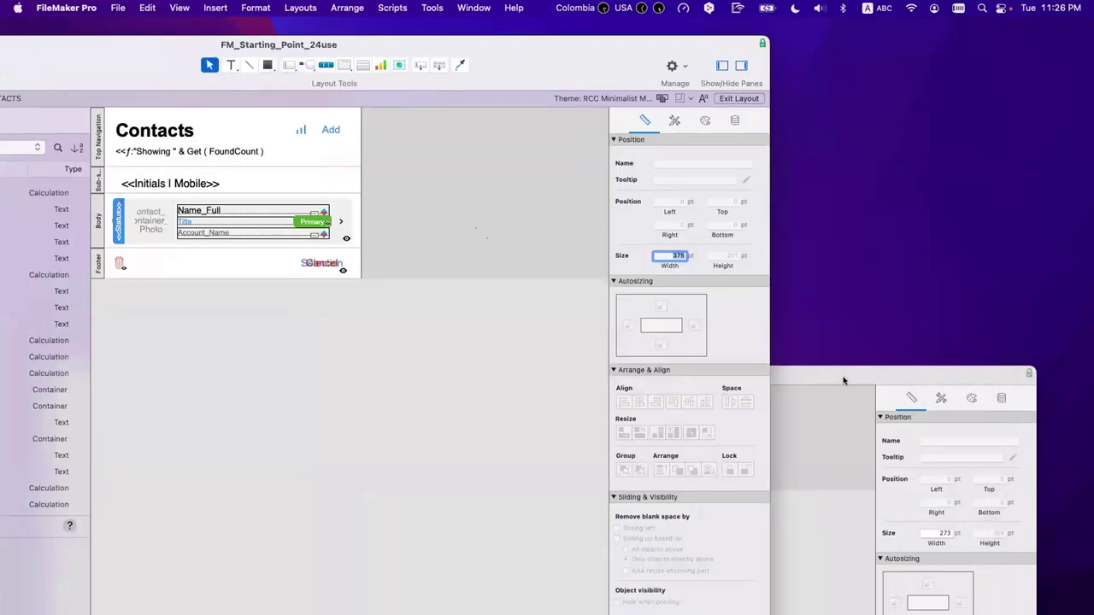
{"action": "double_click", "coordinate": [843, 378]}
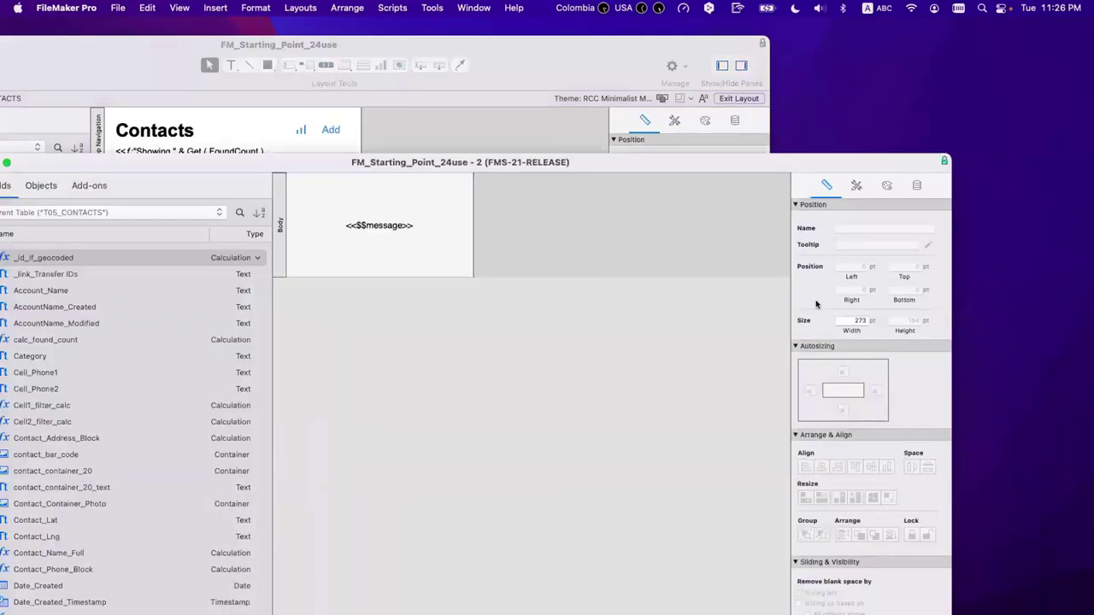
{"action": "left_click", "coordinate": [842, 321]}
{"action": "left_click", "coordinate": [608, 204]}
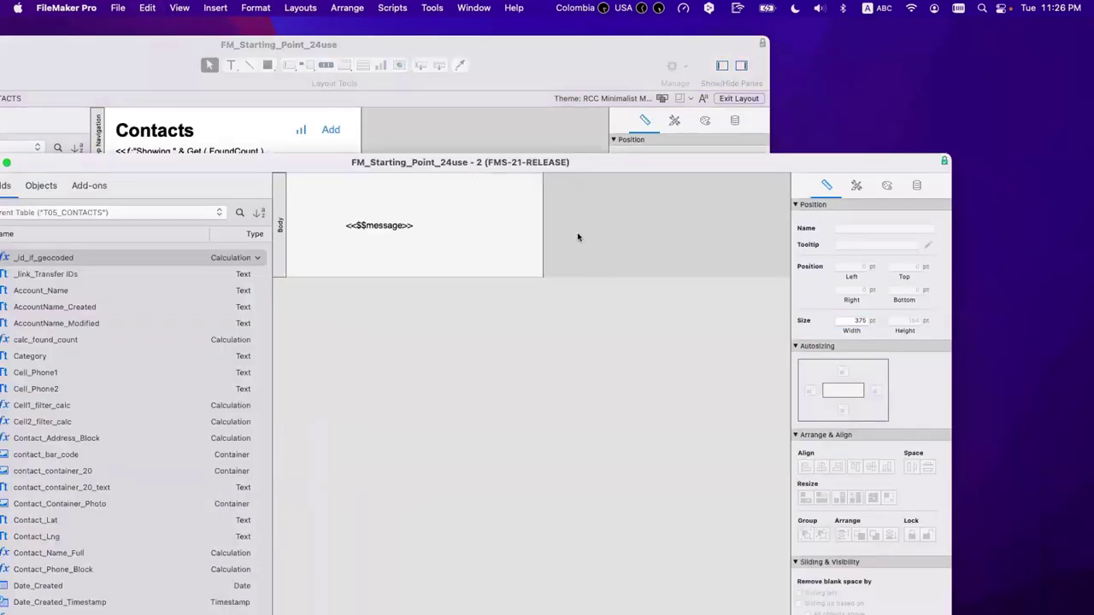
Delete the <<$$message>> text from the Sort | Card layout and apply the Body List View style to its body part
{"action": "left_click", "coordinate": [386, 226]}
{"action": "key", "text": "Delete"}
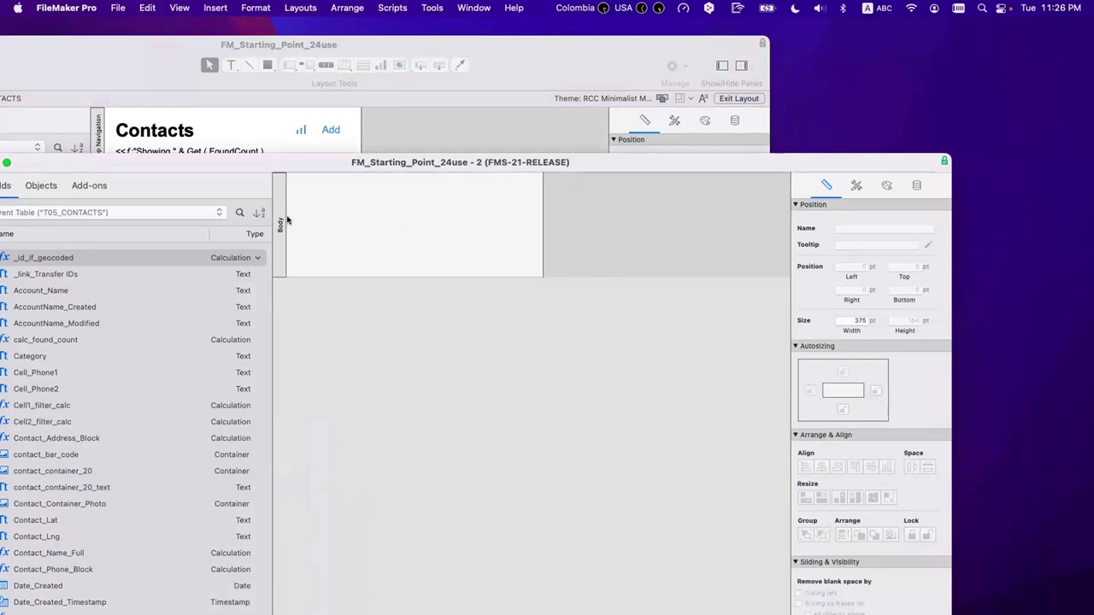
{"action": "left_click", "coordinate": [856, 186]}
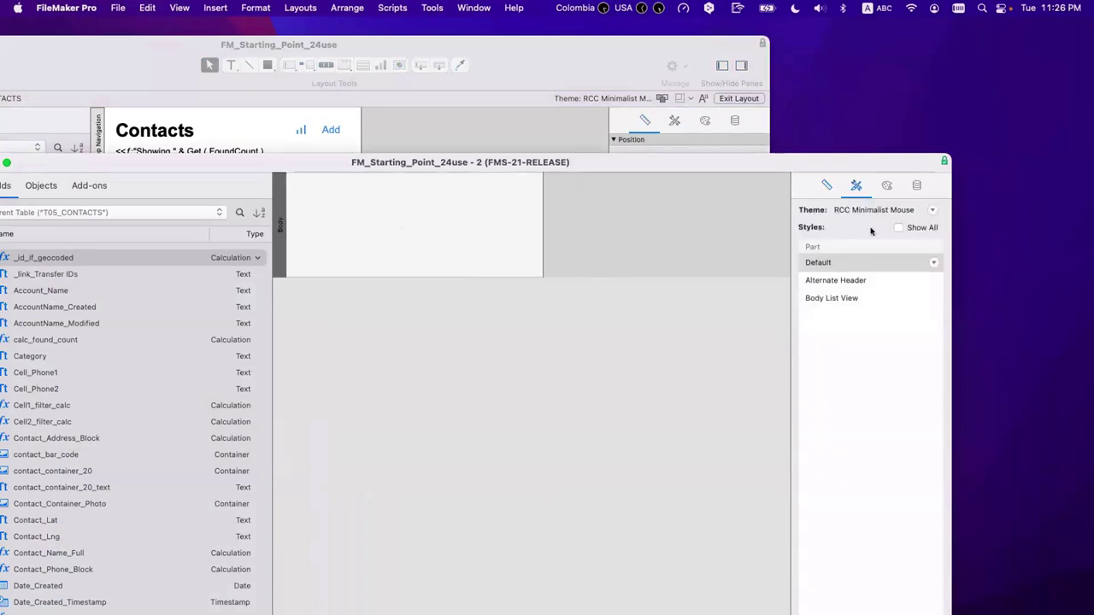
{"action": "left_click", "coordinate": [857, 282]}
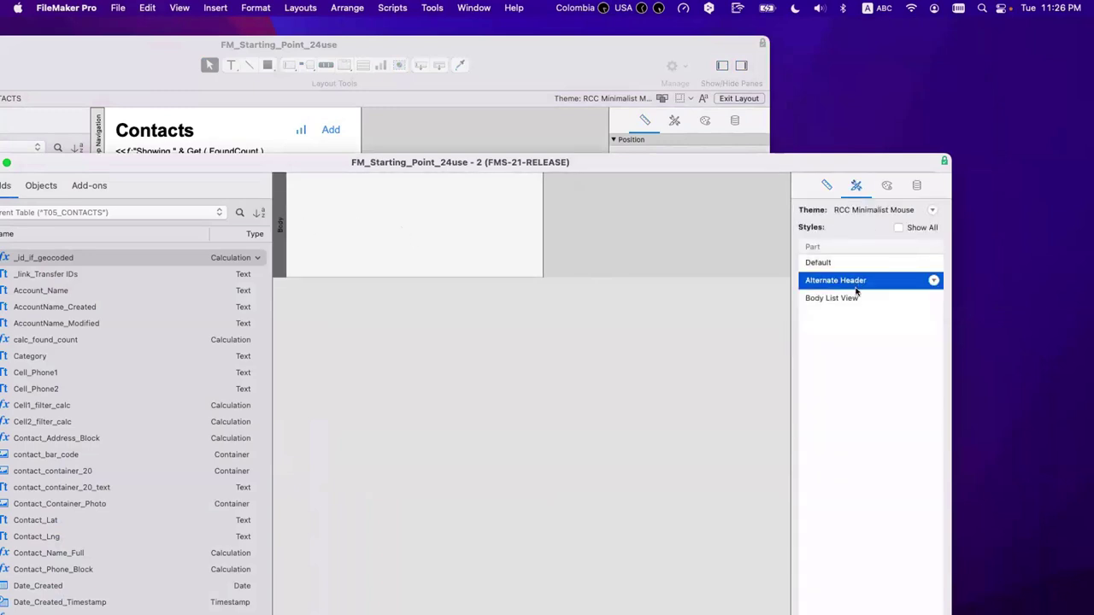
{"action": "left_click", "coordinate": [856, 297]}
{"action": "left_click", "coordinate": [578, 306]}
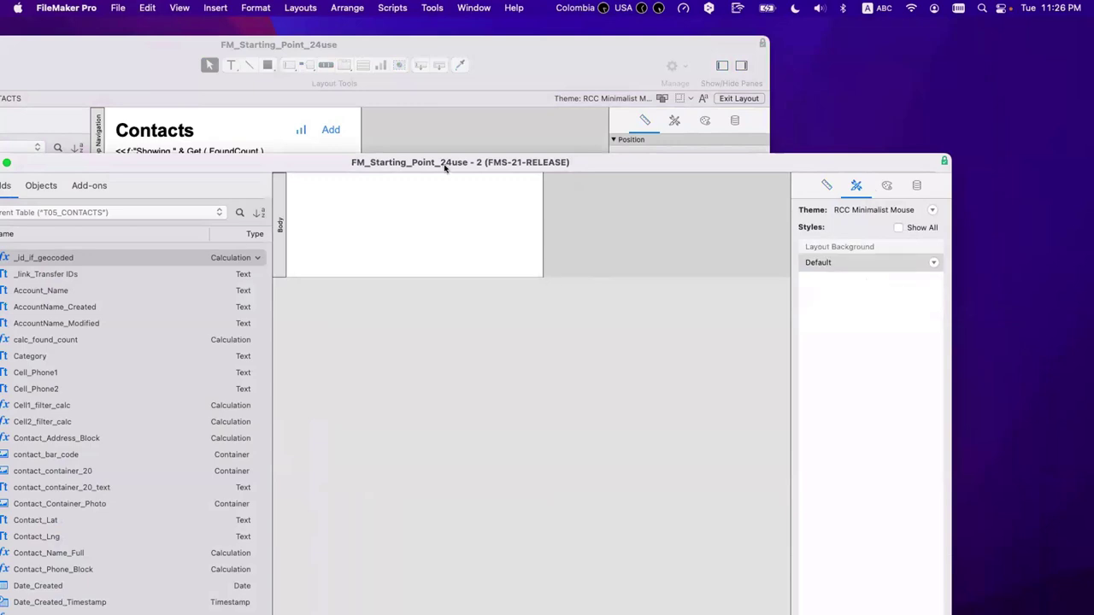
Extend the Sort | Card body part downward by roughly a third of its height
{"action": "left_click_drag", "start_coordinate": [444, 167], "coordinate": [553, 328]}
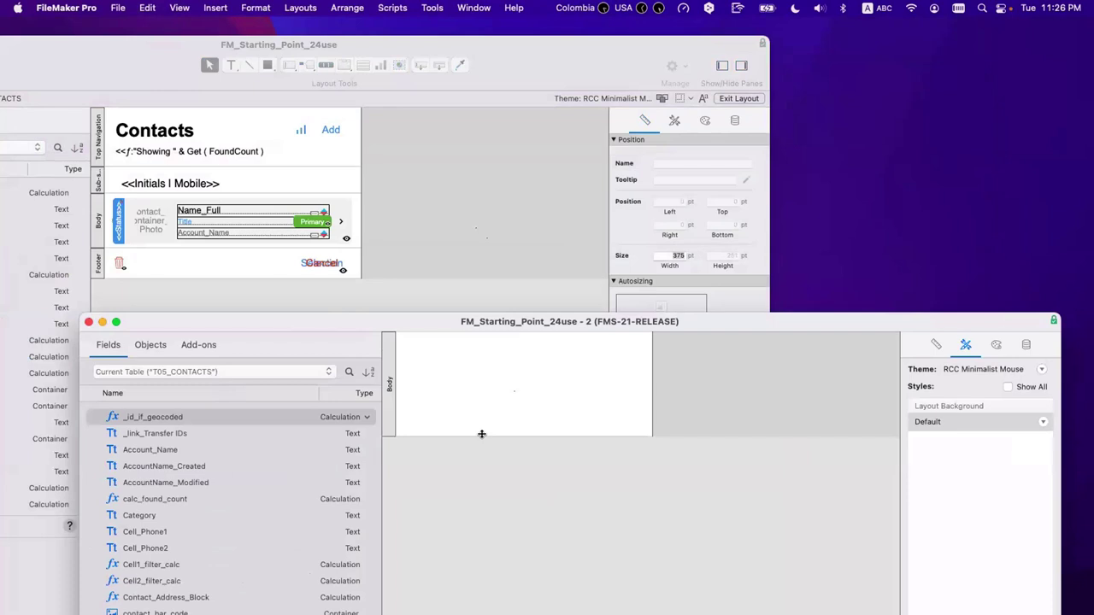
{"action": "left_click_drag", "start_coordinate": [482, 435], "coordinate": [481, 472]}
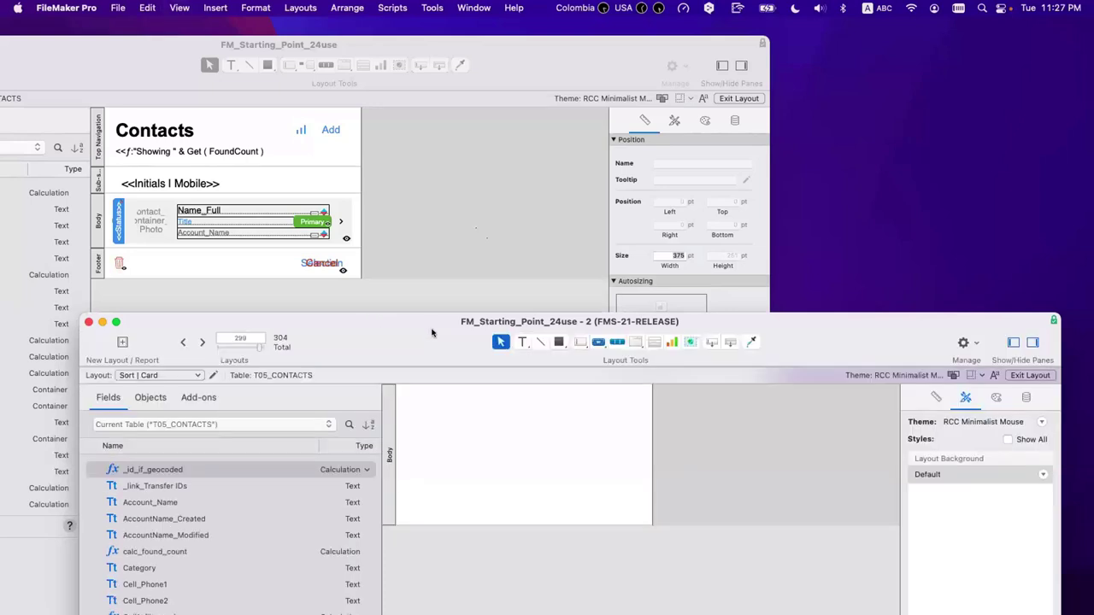
{"action": "left_click_drag", "start_coordinate": [429, 325], "coordinate": [418, 270]}
Draw a button labelled Sort by Name near the top of the Sort | Card body and centre it horizontally
{"action": "left_click", "coordinate": [585, 280]}
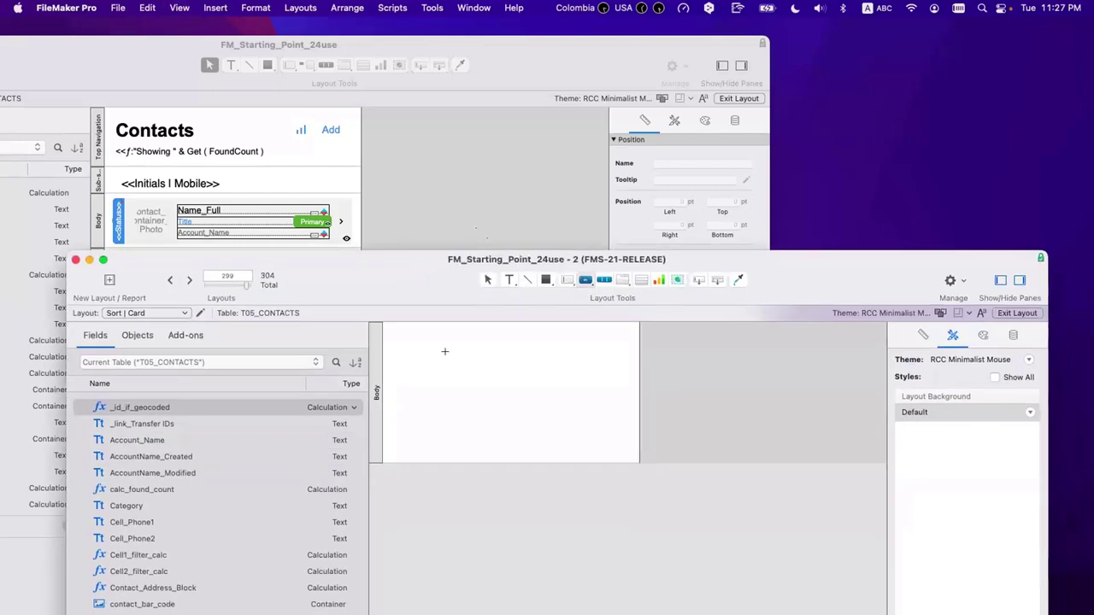
{"action": "left_click_drag", "start_coordinate": [451, 345], "coordinate": [598, 376]}
{"action": "type", "text": "So"}
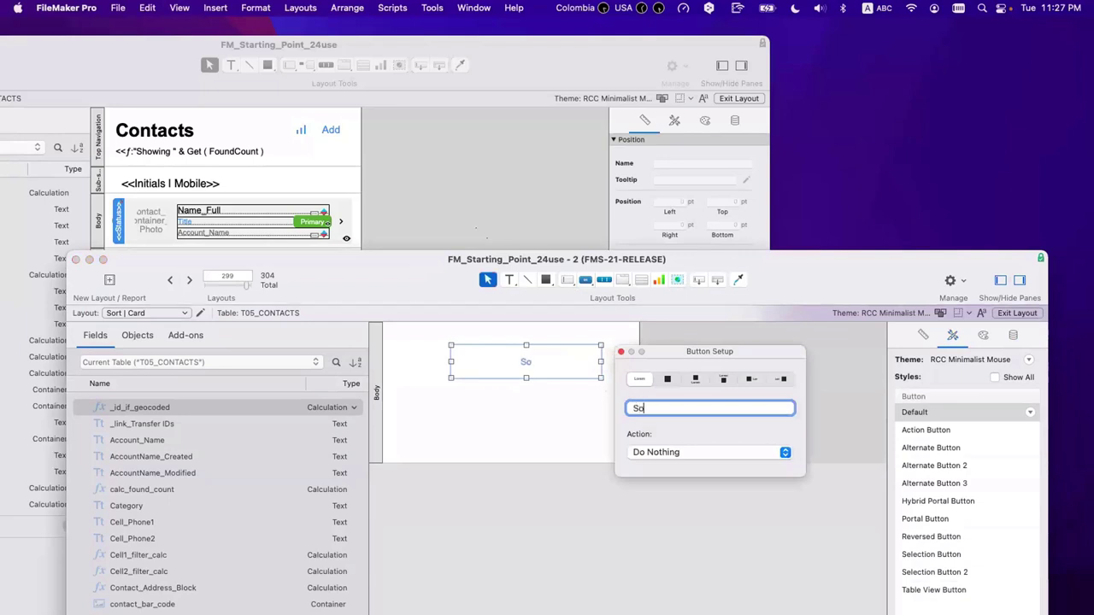
{"action": "type", "text": "rt by Name"}
{"action": "left_click", "coordinate": [535, 408]}
{"action": "left_click_drag", "start_coordinate": [523, 366], "coordinate": [507, 357]}
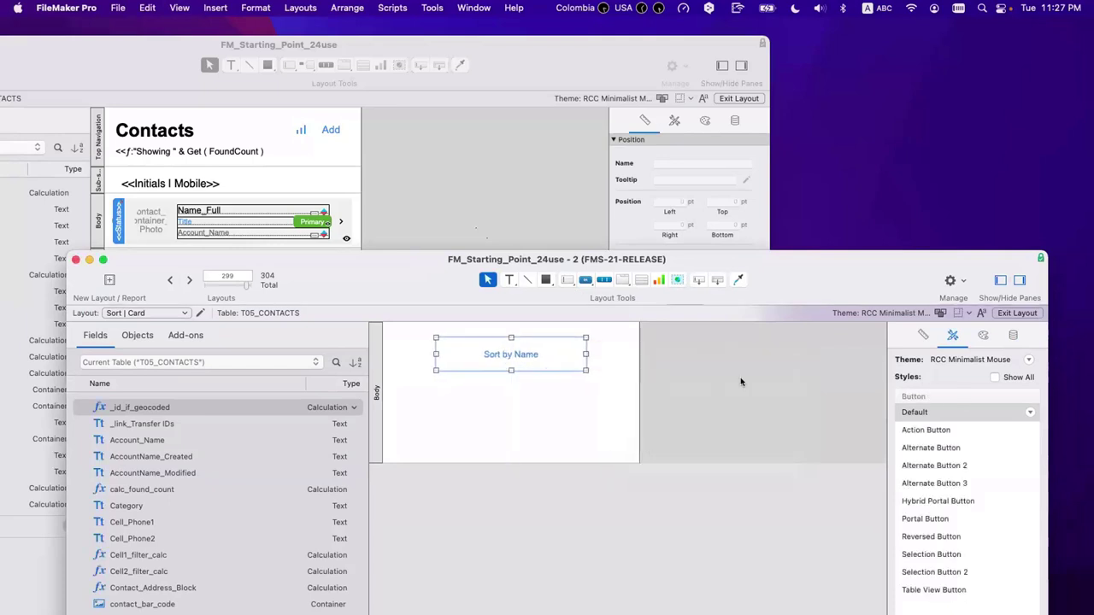
Try several theme styles on the Sort by Name button and apply the Action Button style
{"action": "left_click", "coordinate": [983, 335]}
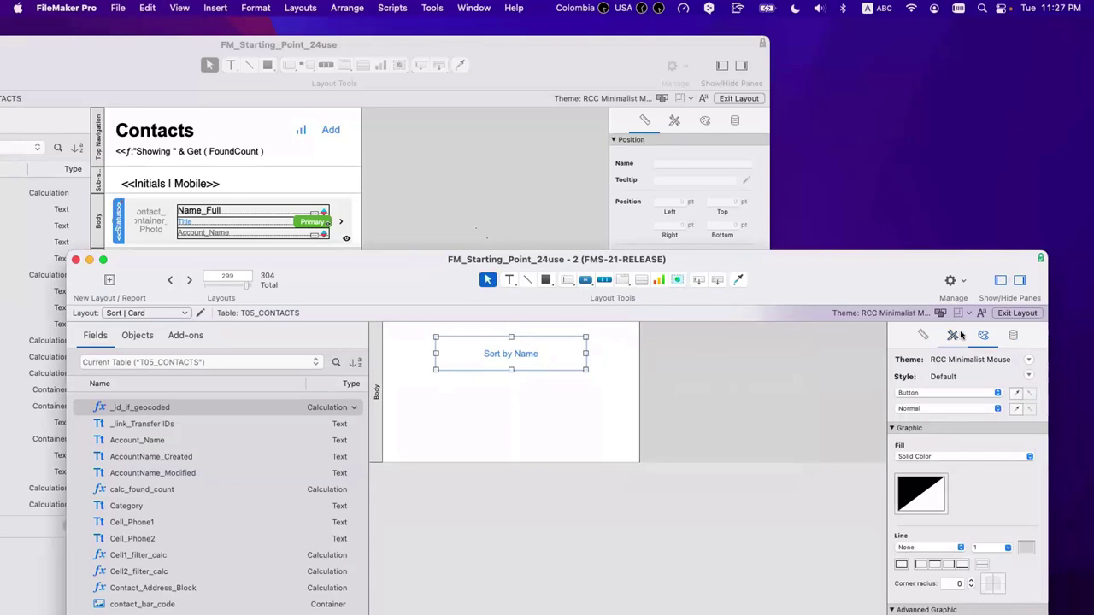
{"action": "left_click", "coordinate": [954, 335]}
{"action": "left_click", "coordinate": [935, 430]}
{"action": "left_click", "coordinate": [940, 448]}
{"action": "left_click", "coordinate": [937, 467]}
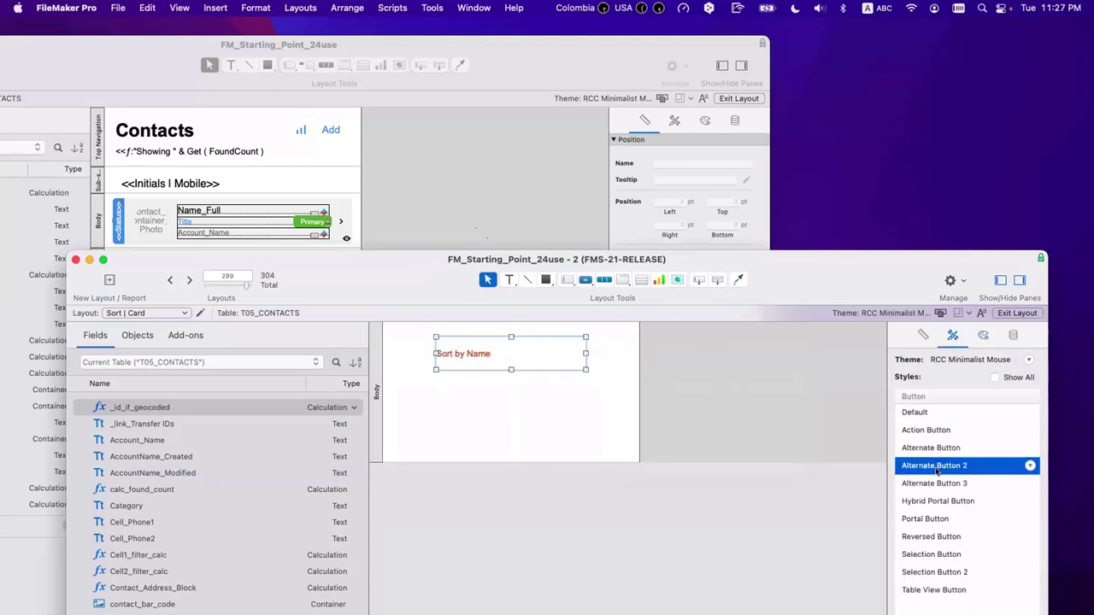
{"action": "left_click", "coordinate": [936, 483]}
{"action": "left_click", "coordinate": [938, 501]}
{"action": "left_click", "coordinate": [927, 430]}
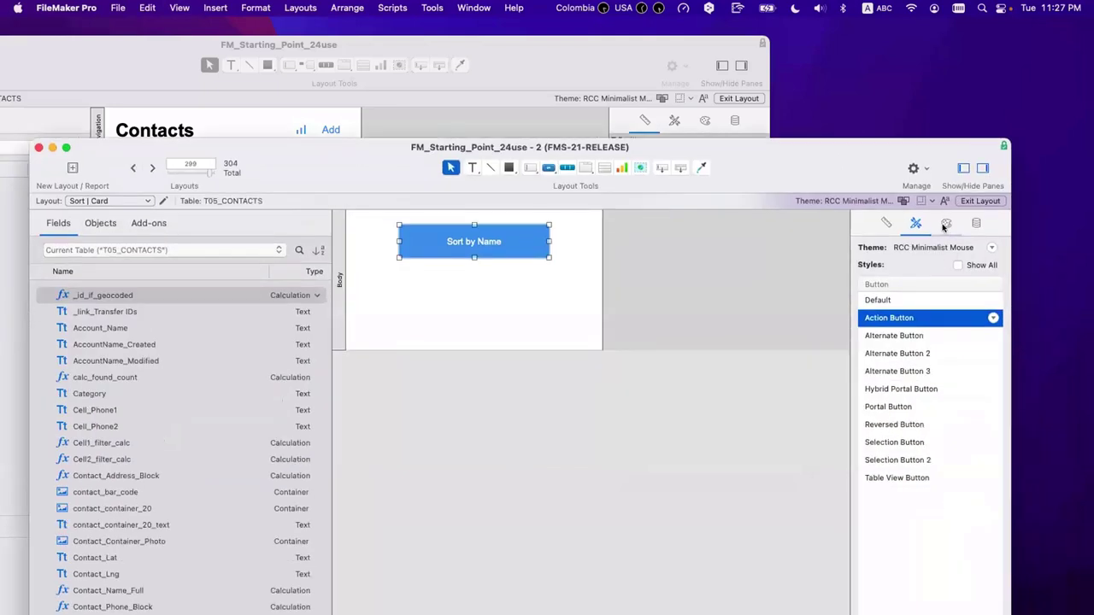
Give the Sort by Name button's normal state a transparent fill, a solid 1 pt light-blue border and matching light-blue text
{"action": "left_click", "coordinate": [945, 224]}
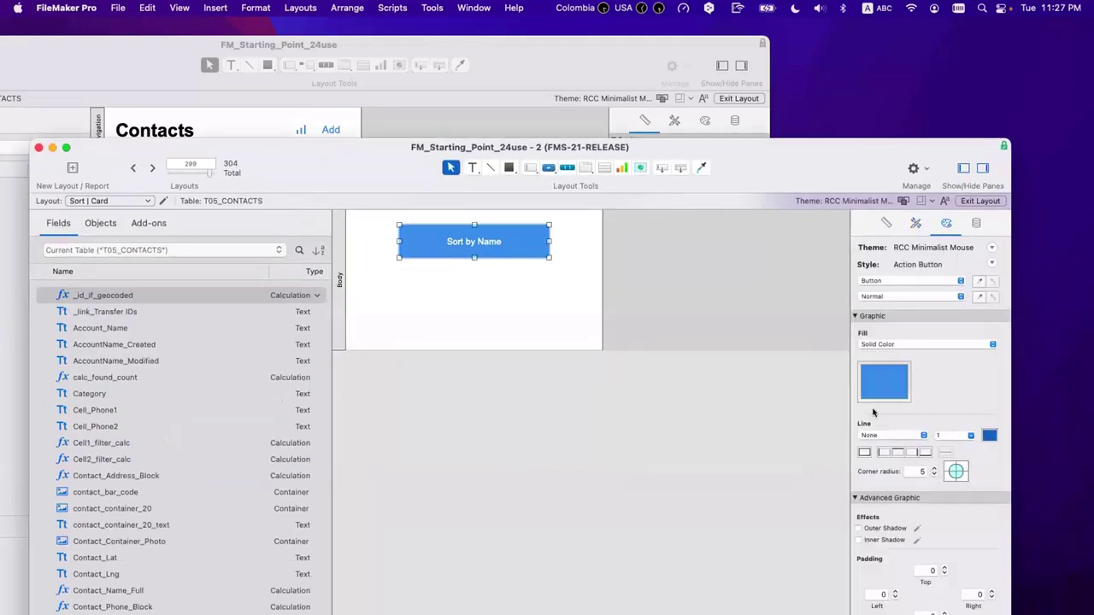
{"action": "left_click", "coordinate": [880, 389]}
{"action": "left_click", "coordinate": [832, 470]}
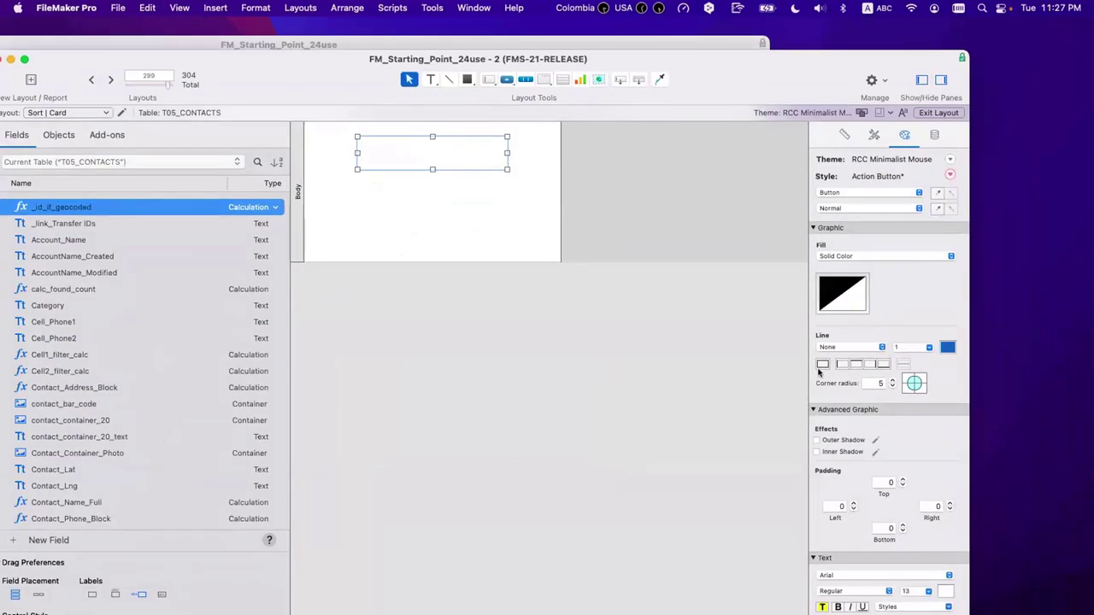
{"action": "left_click", "coordinate": [821, 366]}
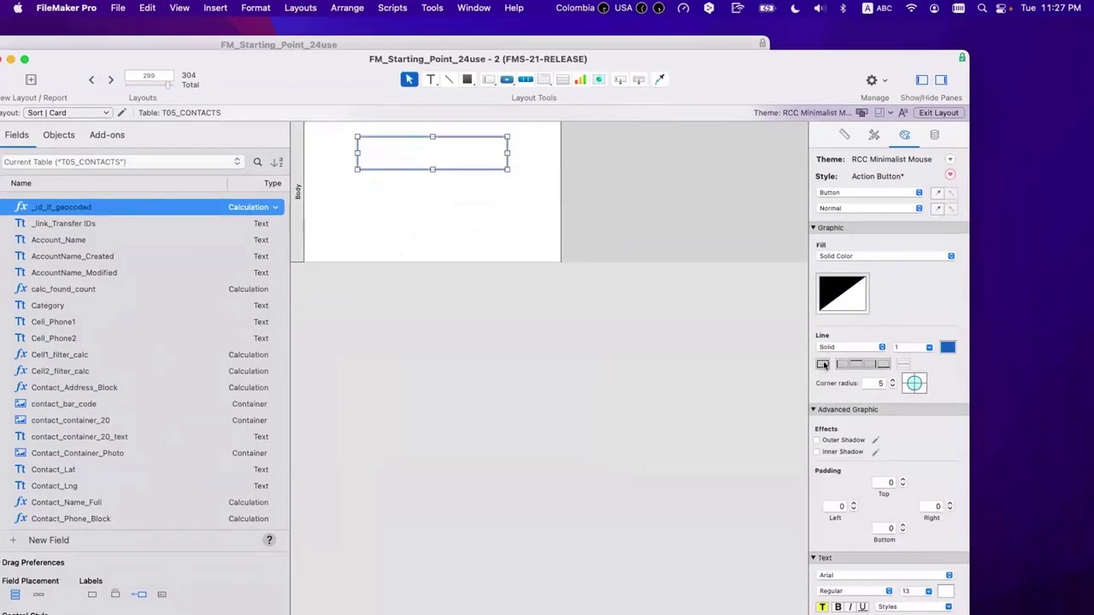
{"action": "left_click", "coordinate": [949, 347]}
{"action": "left_click", "coordinate": [893, 408]}
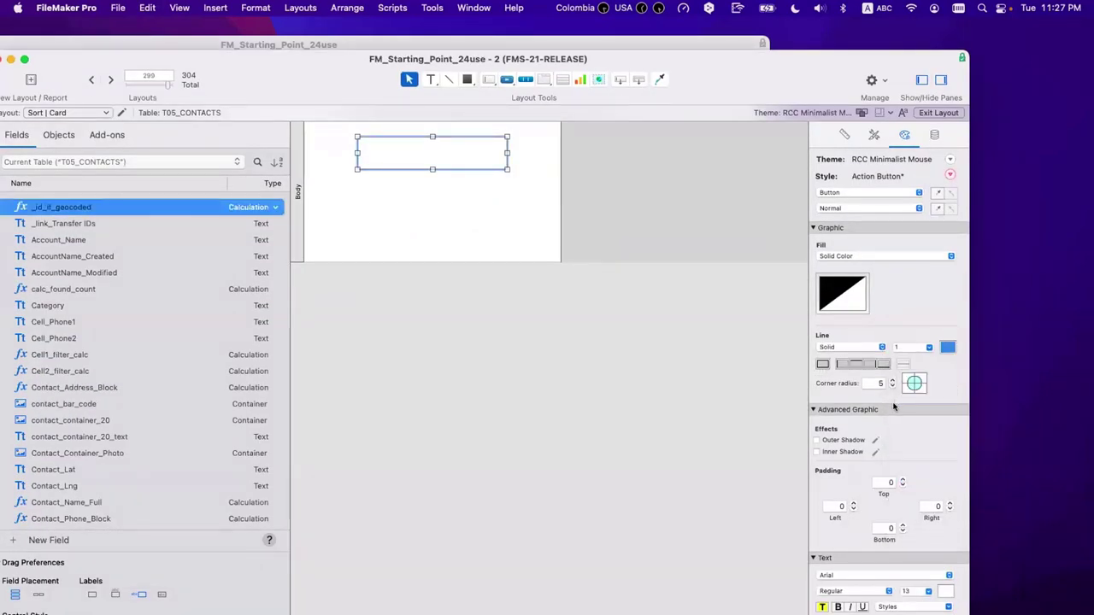
{"action": "left_click", "coordinate": [945, 591]}
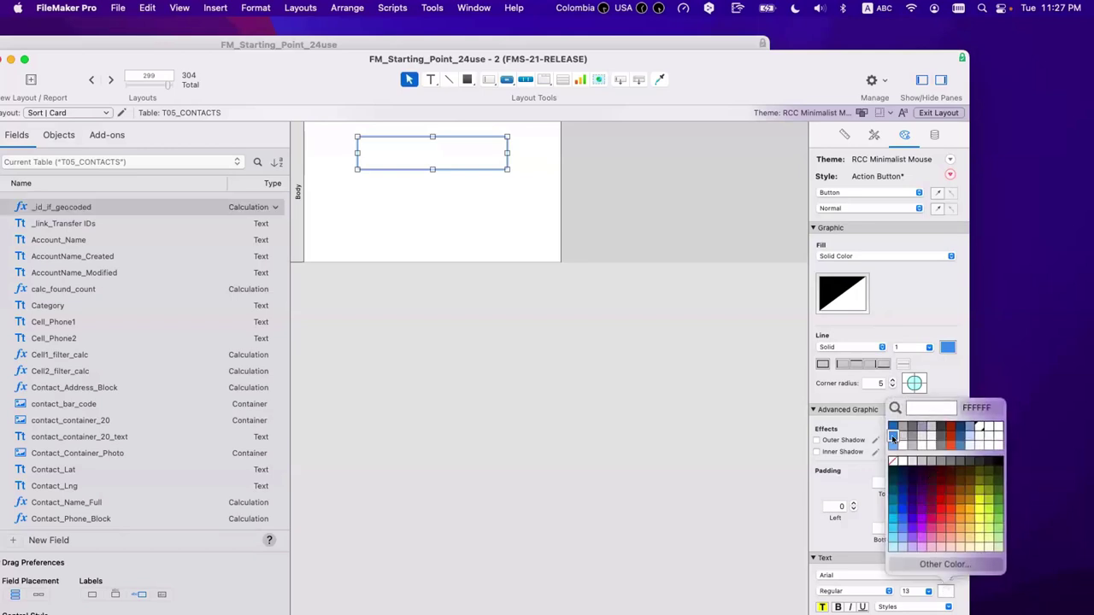
{"action": "left_click", "coordinate": [893, 438]}
Set the button's Pressed state to a light-blue fill without a border
{"action": "scroll", "coordinate": [880, 273], "scroll_direction": "down", "scroll_amount": 1}
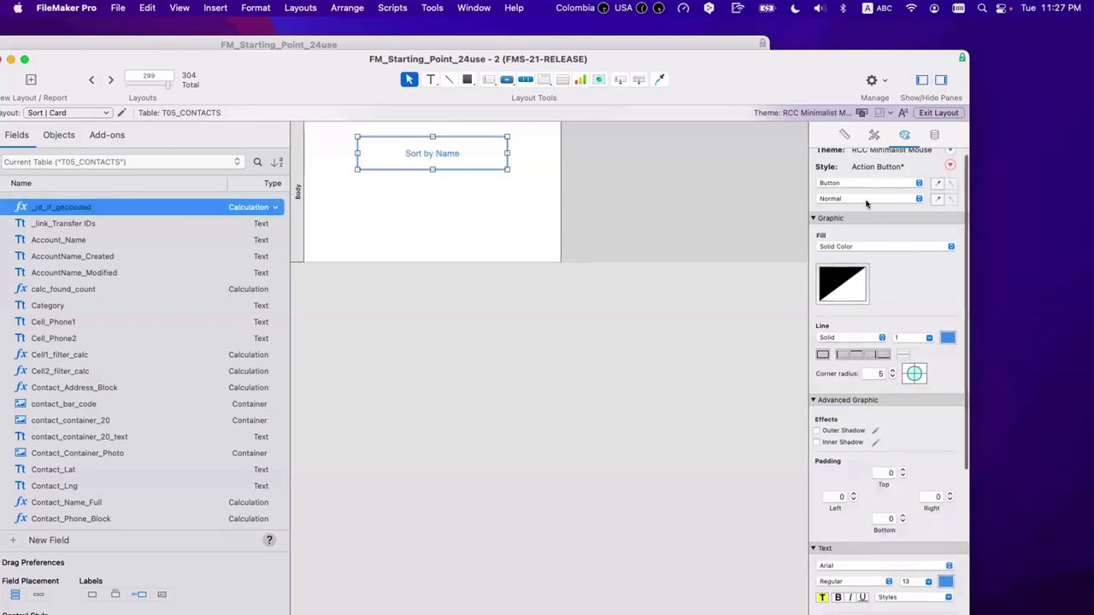
{"action": "left_click", "coordinate": [889, 197]}
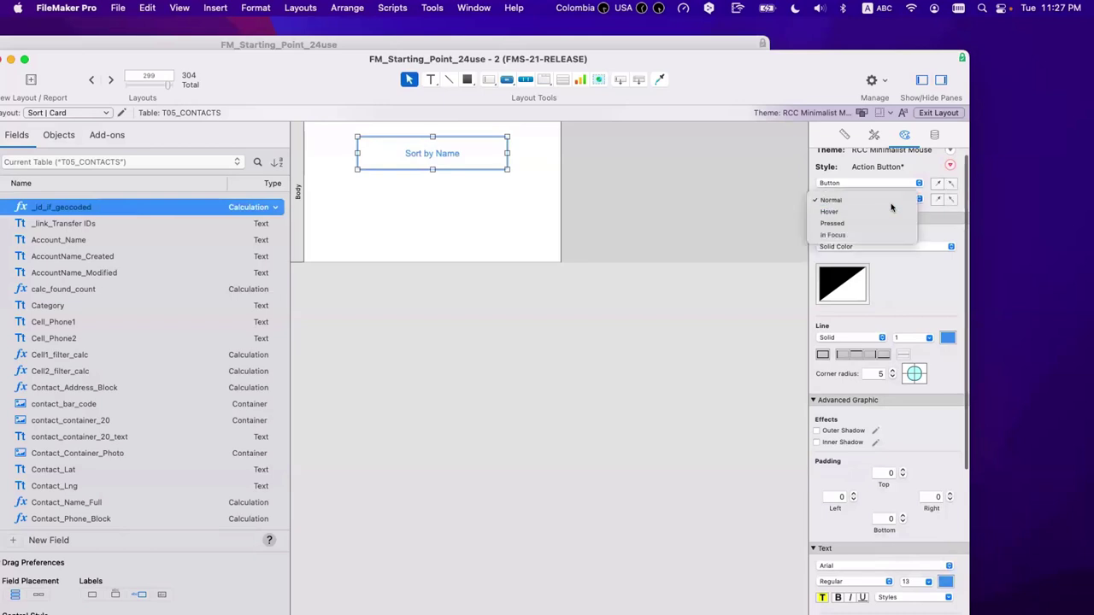
{"action": "left_click", "coordinate": [891, 207]}
{"action": "left_click", "coordinate": [892, 199]}
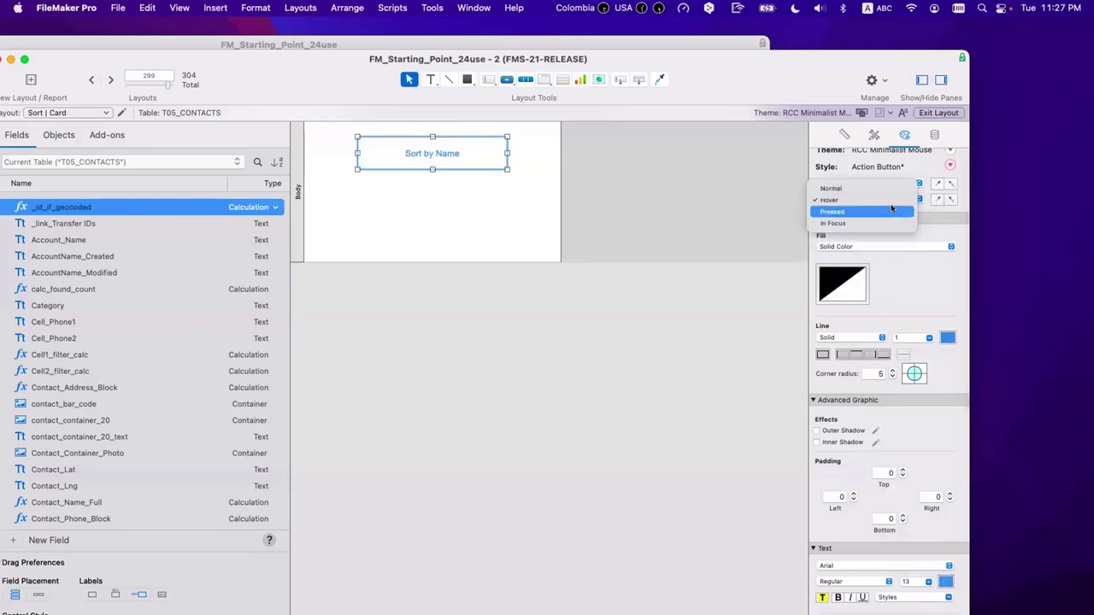
{"action": "left_click", "coordinate": [890, 209]}
{"action": "scroll", "coordinate": [843, 285], "scroll_direction": "up", "scroll_amount": 1}
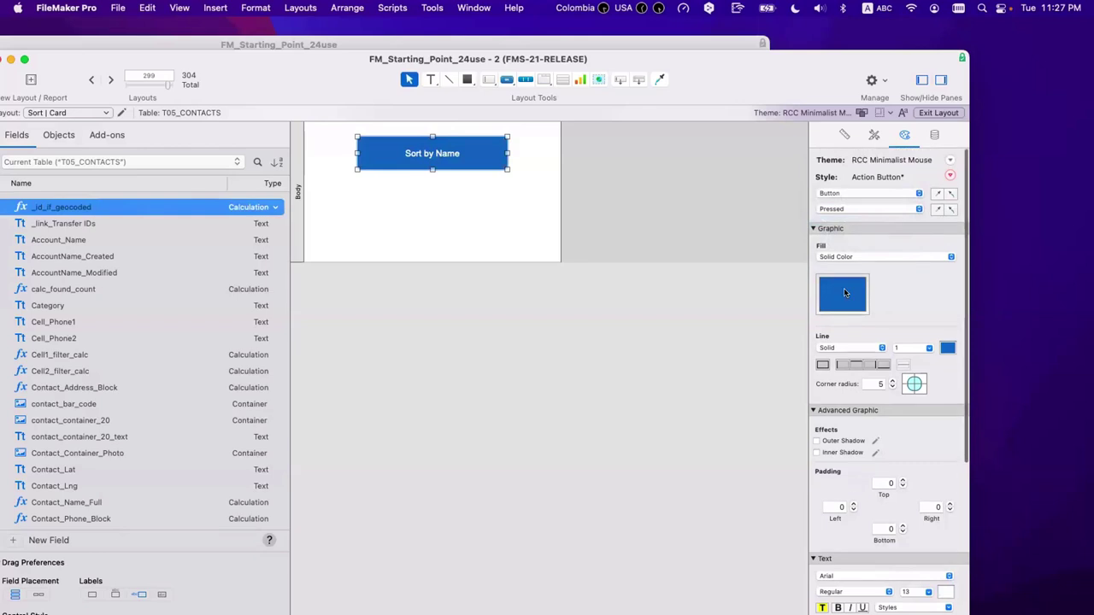
{"action": "left_click", "coordinate": [843, 288]}
{"action": "left_click", "coordinate": [789, 361]}
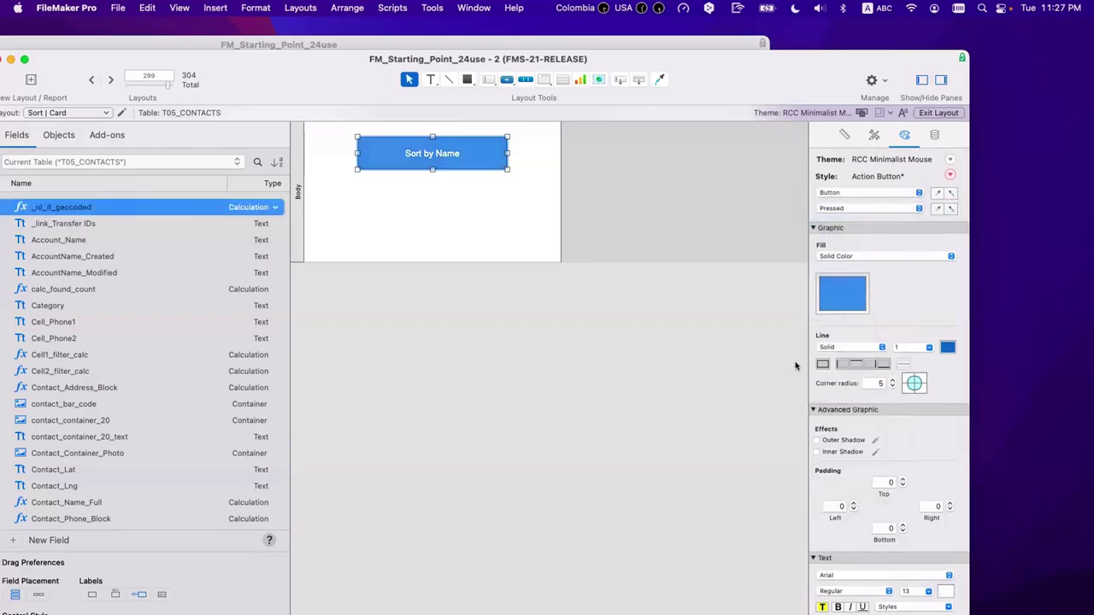
{"action": "left_click", "coordinate": [819, 365]}
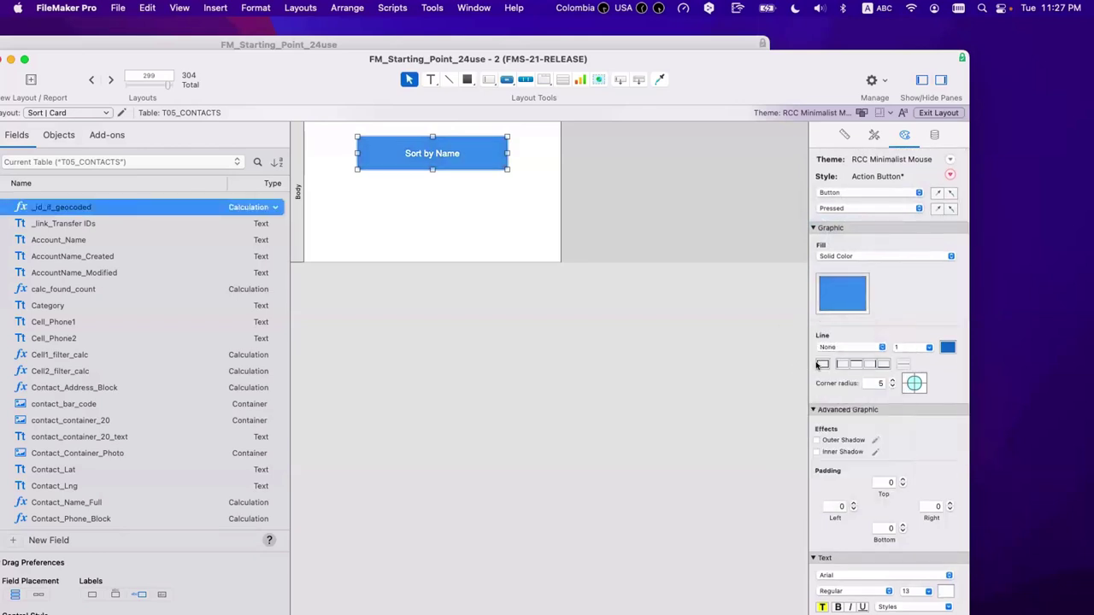
{"action": "left_click", "coordinate": [621, 318]}
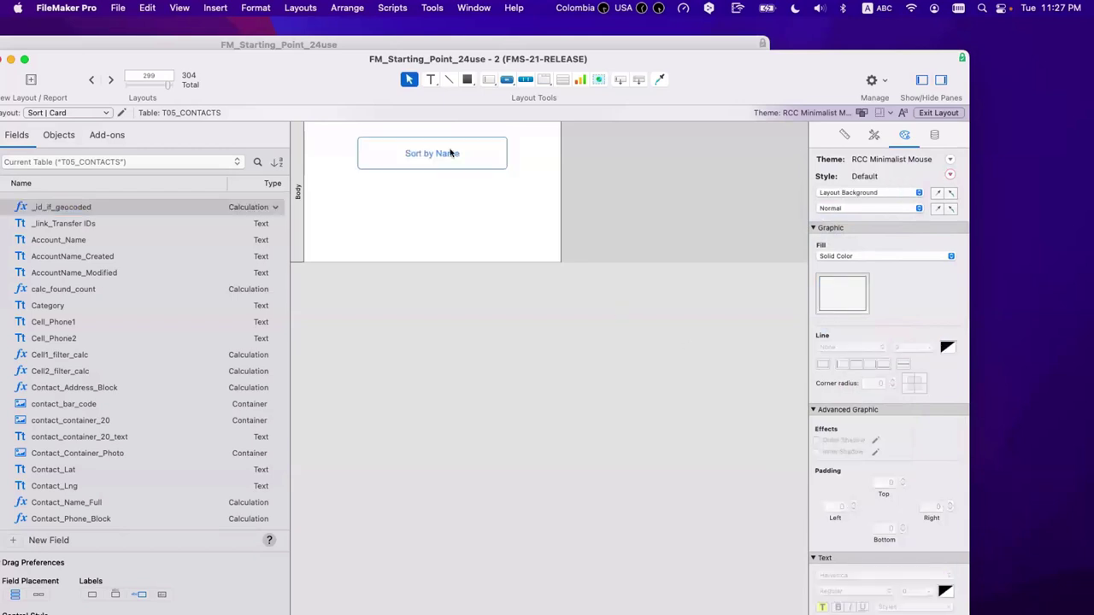
Compare the Sort by Name button's appearance in its Normal and Pressed states
{"action": "left_click", "coordinate": [495, 160]}
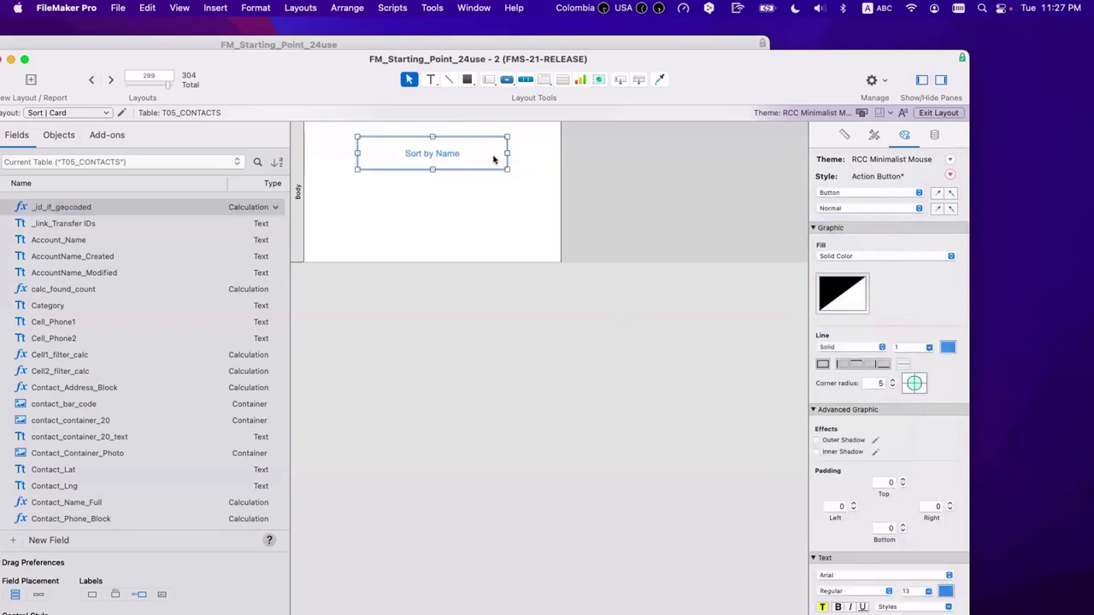
{"action": "left_click", "coordinate": [846, 208]}
{"action": "left_click", "coordinate": [847, 229]}
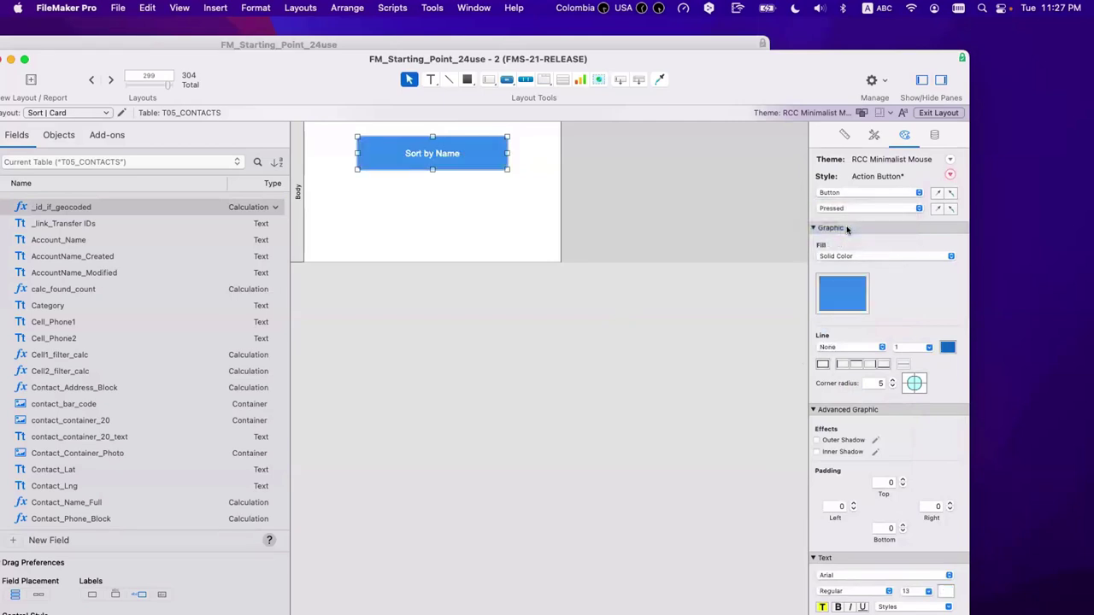
{"action": "left_click", "coordinate": [846, 209]}
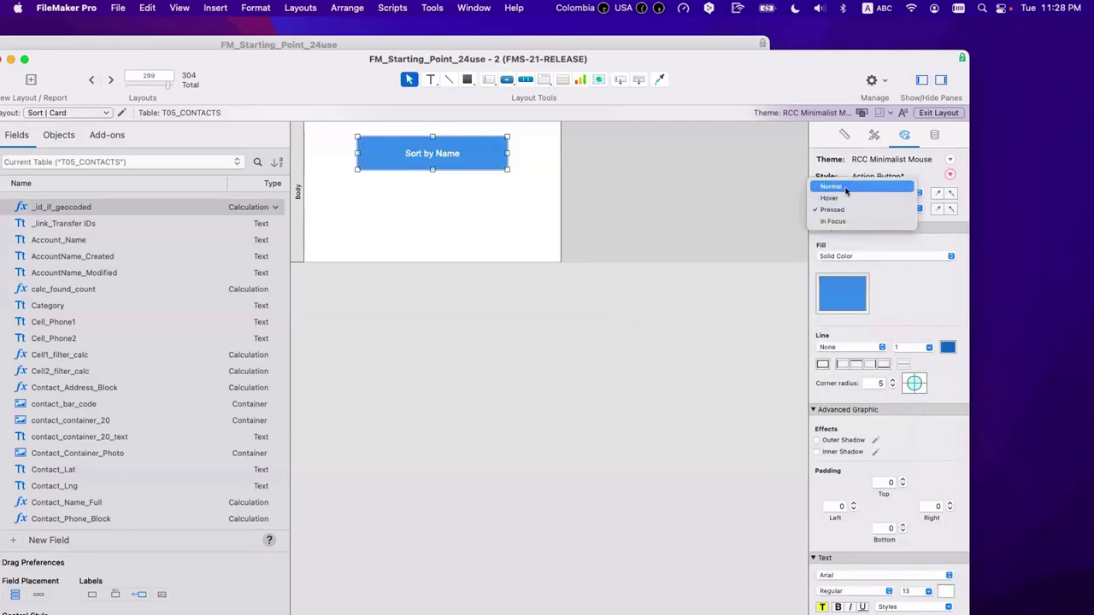
{"action": "left_click", "coordinate": [844, 221]}
{"action": "left_click", "coordinate": [918, 208]}
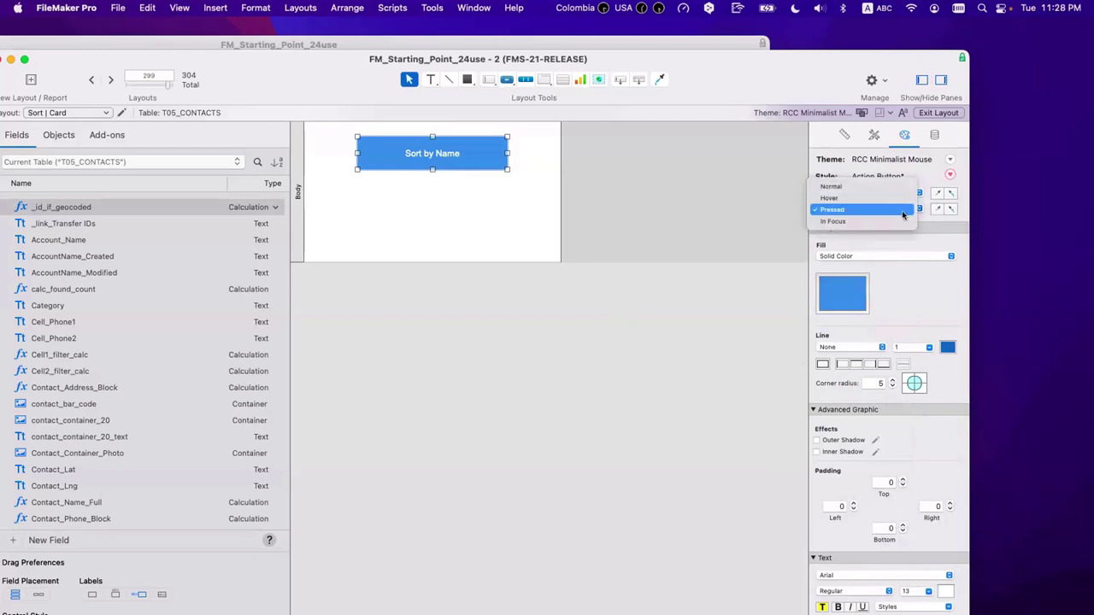
{"action": "left_click", "coordinate": [929, 214]}
{"action": "left_click", "coordinate": [549, 187]}
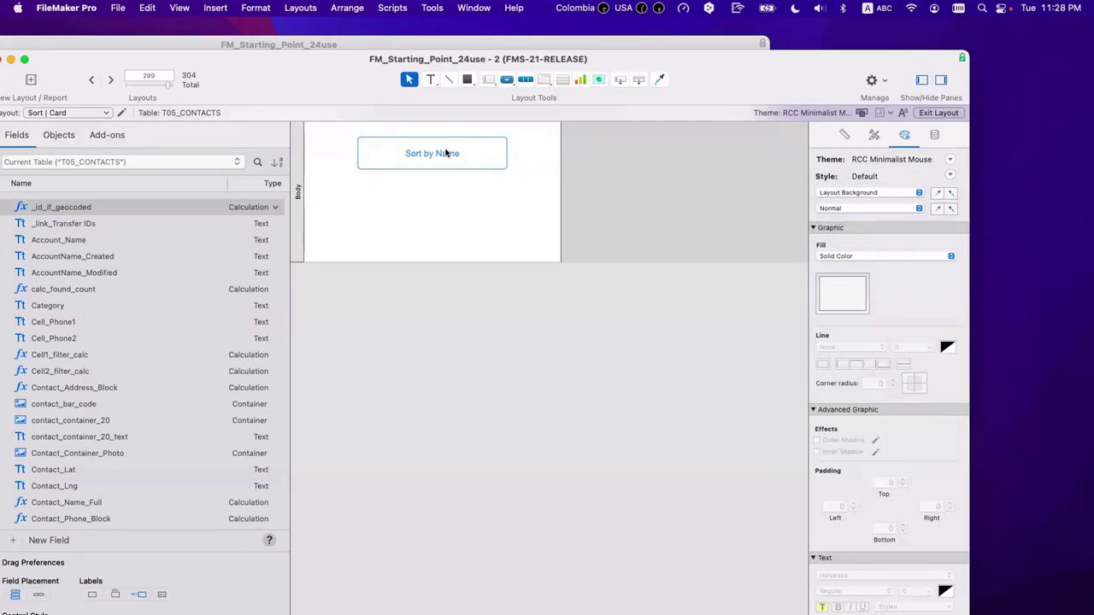
Duplicate the Sort by Name button directly below and label the copy Sort by Title
{"action": "left_click_drag", "start_coordinate": [445, 152], "coordinate": [445, 195]}
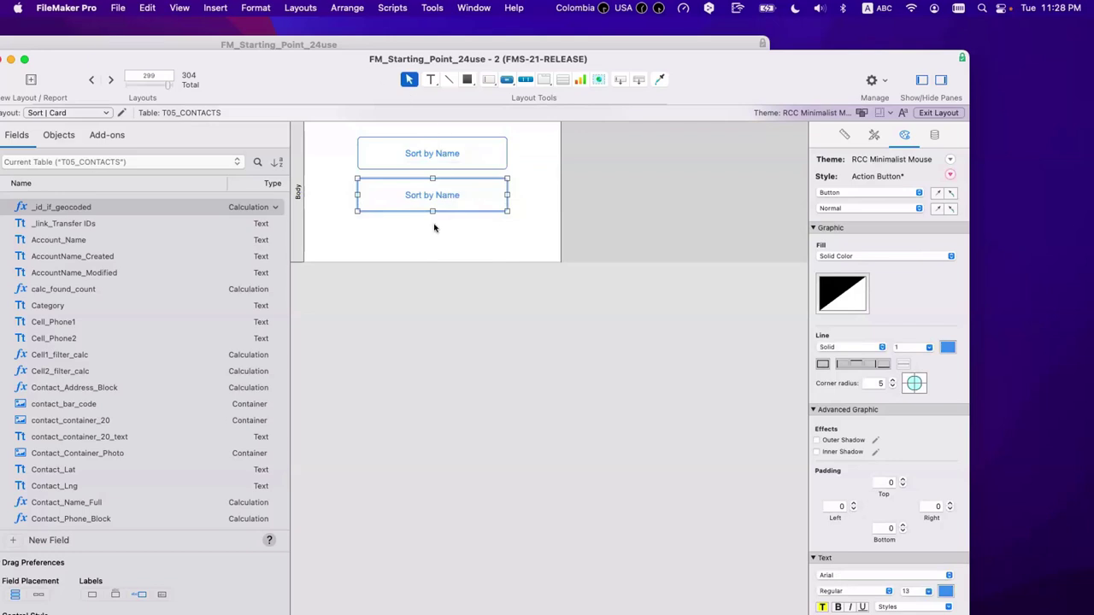
{"action": "double_click", "coordinate": [432, 195]}
{"action": "double_click", "coordinate": [588, 241]}
{"action": "type", "text": "T"}
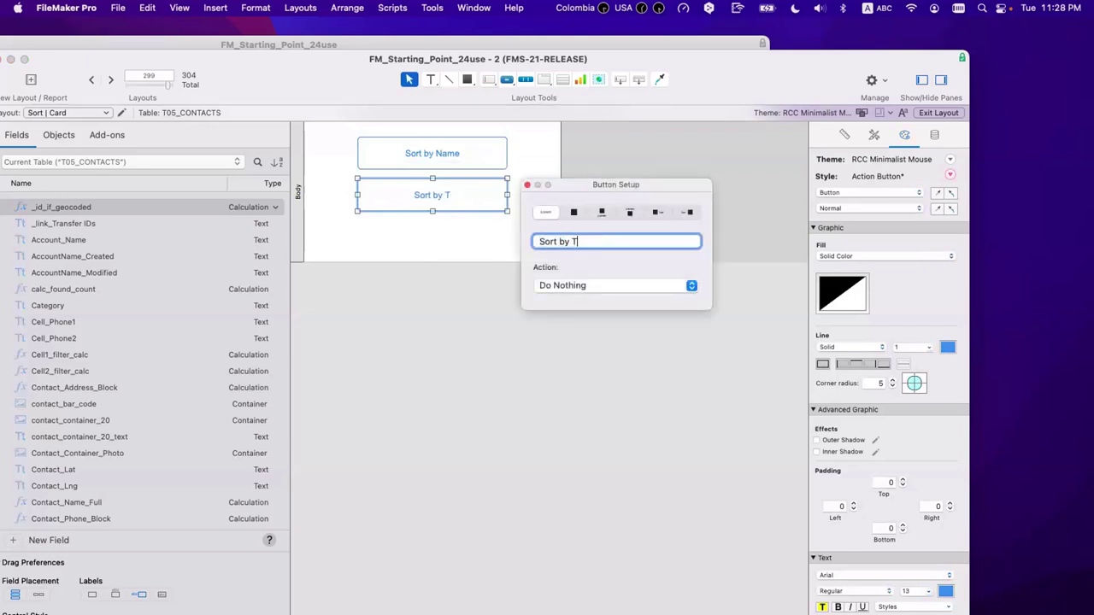
{"action": "type", "text": "itle"}
{"action": "left_click", "coordinate": [437, 214]}
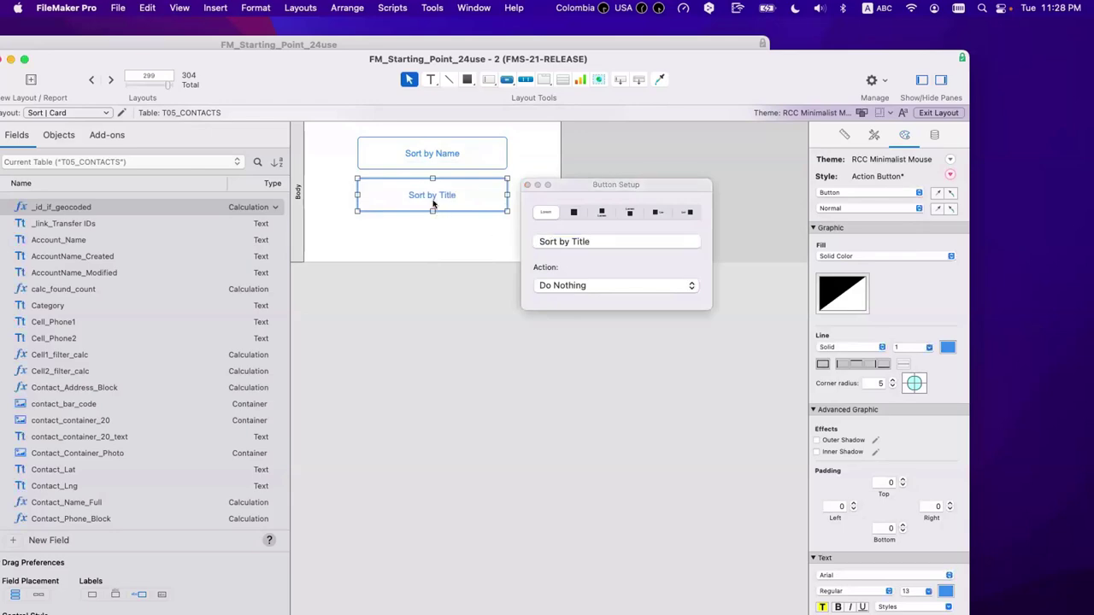
Duplicate the Sort by Title button directly below and label the copy Sort by Account
{"action": "left_click_drag", "start_coordinate": [434, 195], "coordinate": [431, 240]}
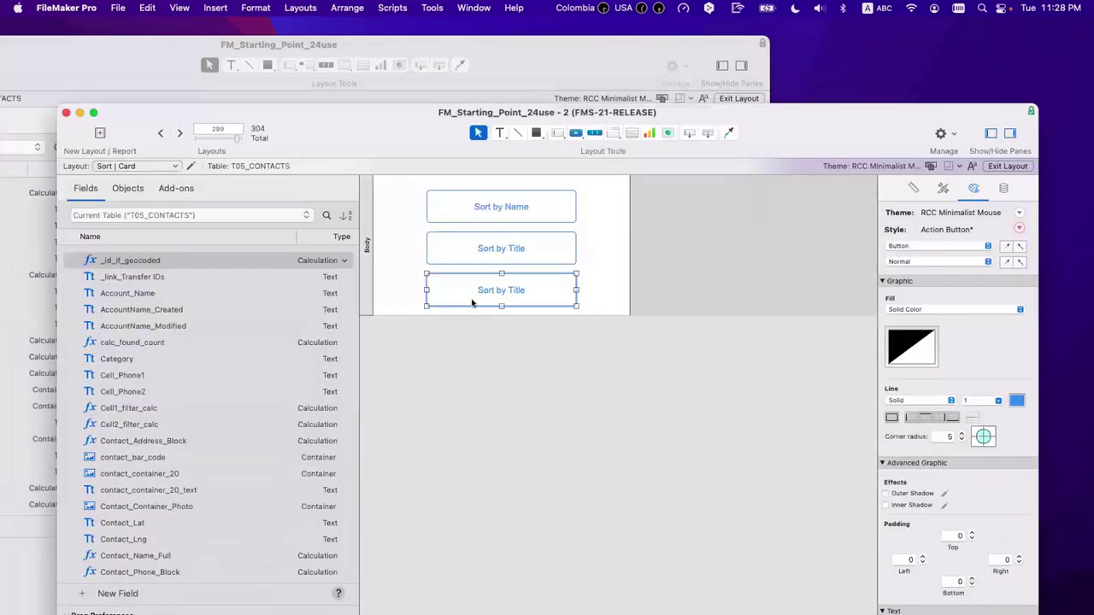
{"action": "double_click", "coordinate": [475, 304]}
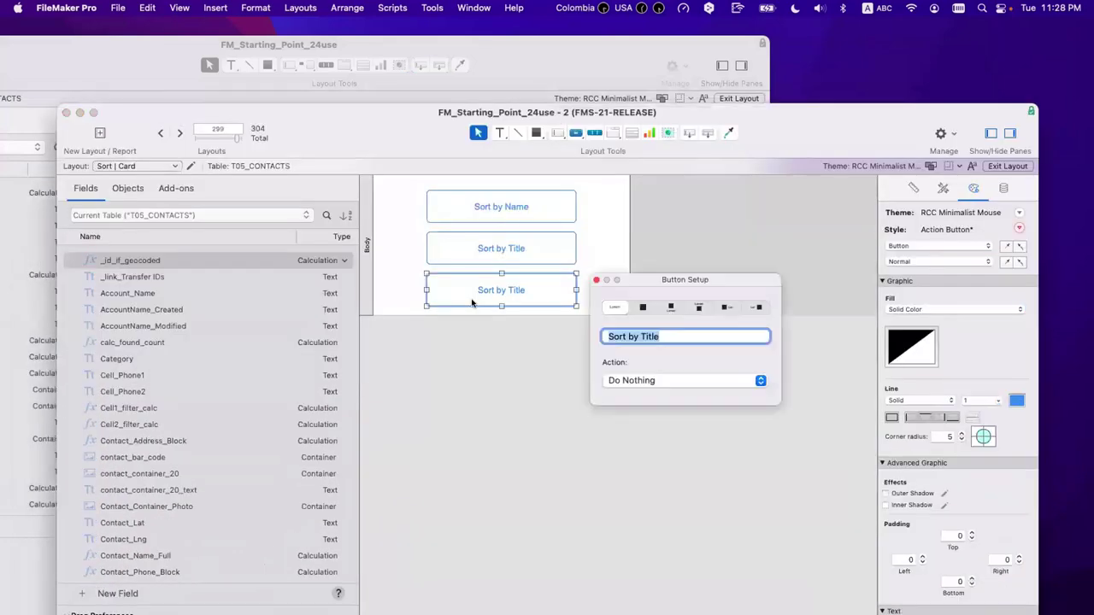
{"action": "double_click", "coordinate": [653, 336]}
{"action": "type", "text": "Account"}
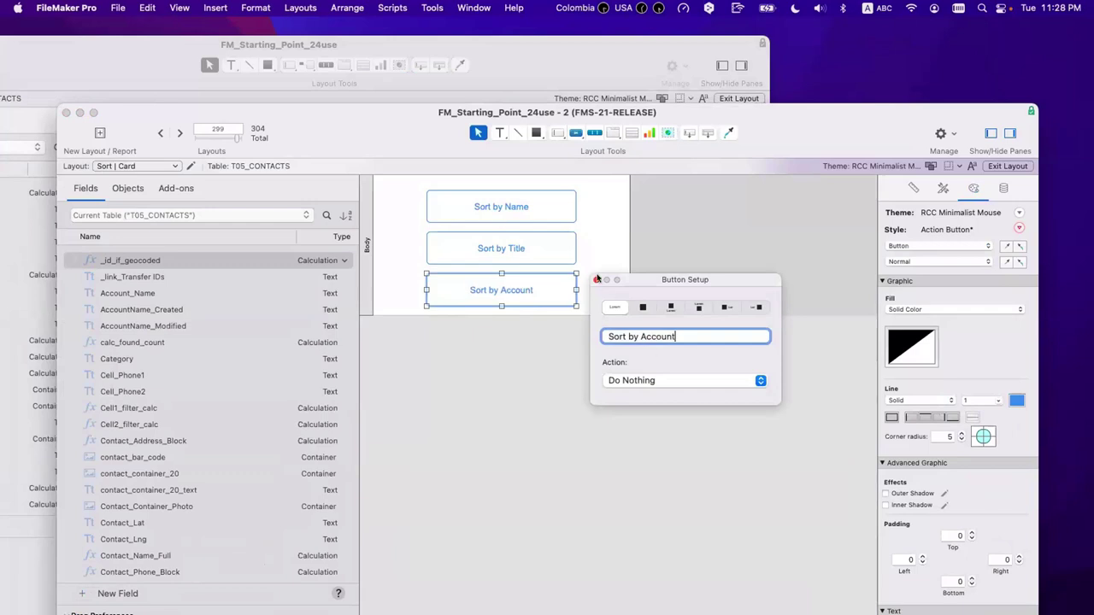
{"action": "left_click", "coordinate": [596, 281]}
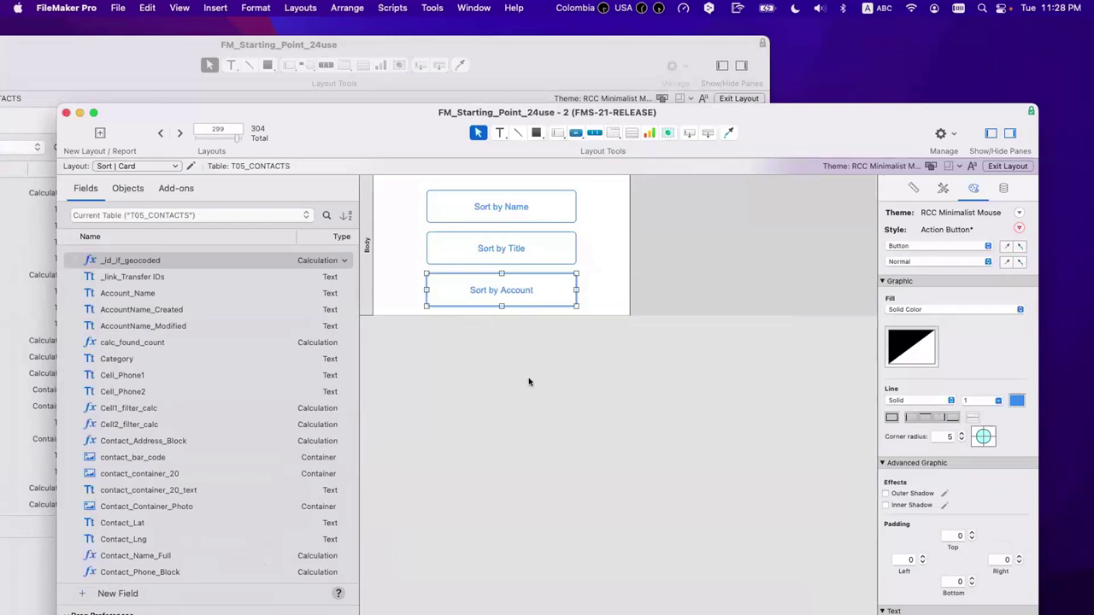
{"action": "double_click", "coordinate": [494, 216]}
{"action": "left_click", "coordinate": [629, 299]}
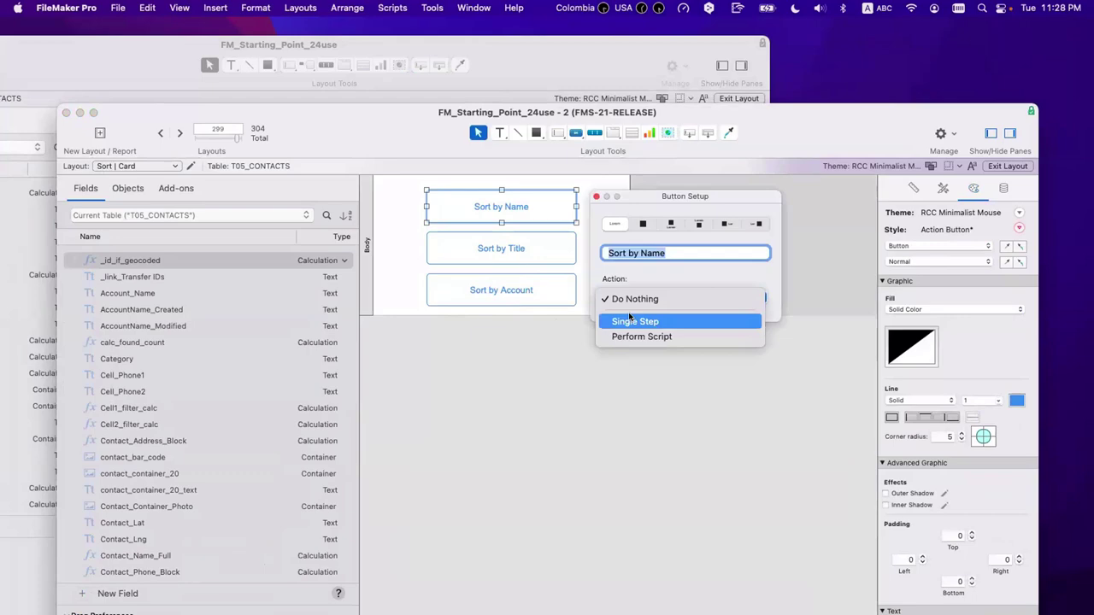
{"action": "left_click", "coordinate": [634, 322]}
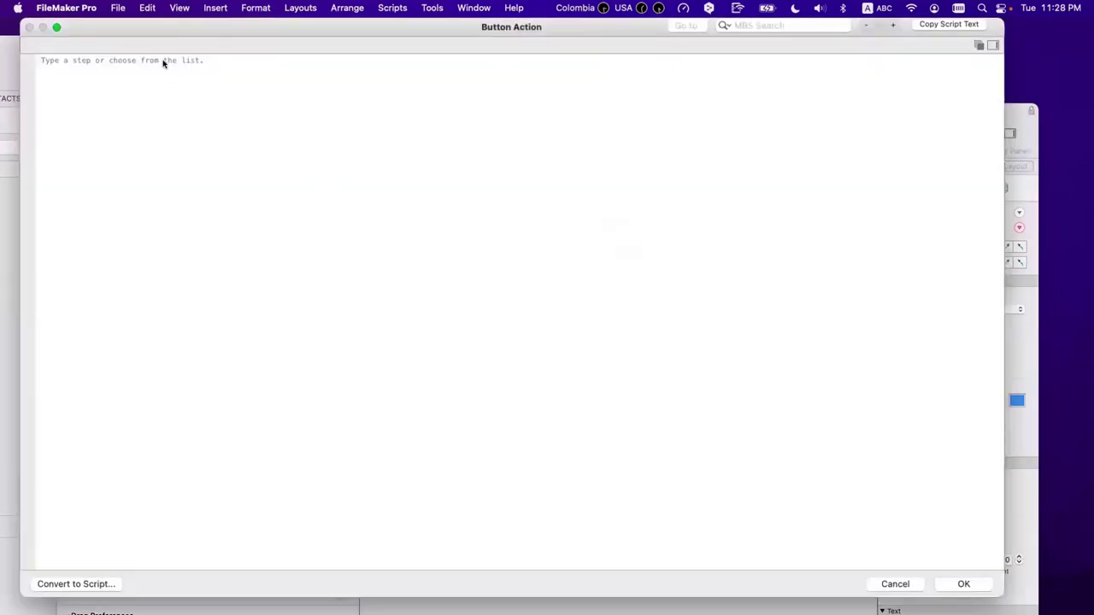
{"action": "left_click", "coordinate": [163, 63]}
{"action": "key", "text": "Escape"}
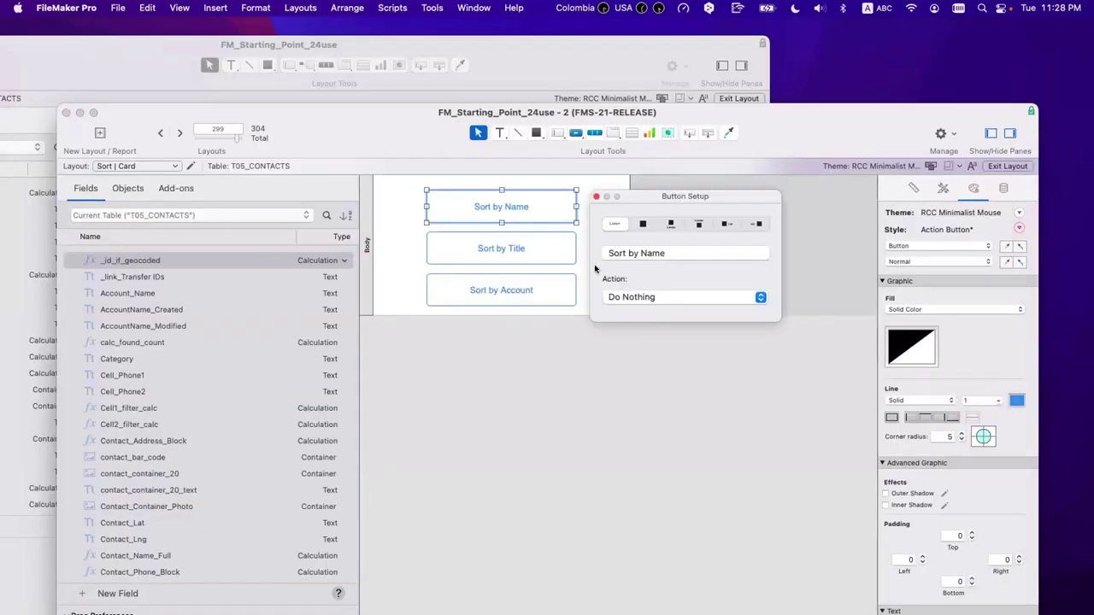
{"action": "left_click", "coordinate": [596, 268]}
Extend the body part slightly downward and space the three sort buttons evenly in a centred column
{"action": "left_click", "coordinate": [523, 210]}
{"action": "left_click_drag", "start_coordinate": [515, 205], "coordinate": [513, 199]}
{"action": "left_click_drag", "start_coordinate": [510, 243], "coordinate": [508, 242]}
{"action": "left_click", "coordinate": [505, 299]}
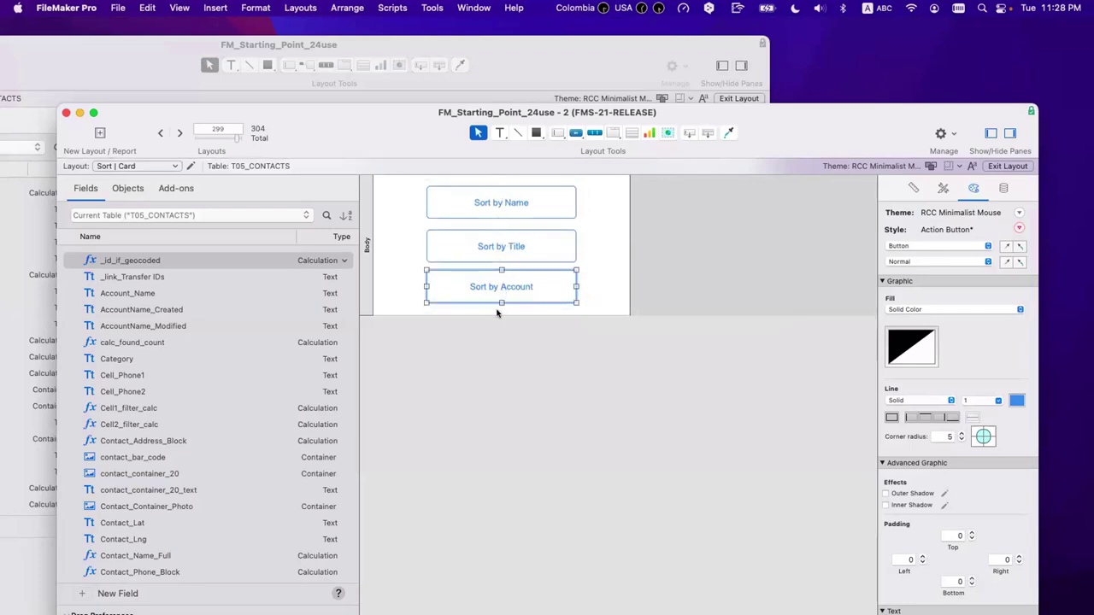
{"action": "mouse_move", "coordinate": [495, 312]}
{"action": "left_mouse_down"}
{"action": "mouse_move", "coordinate": [500, 329]}
{"action": "mouse_move", "coordinate": [508, 300]}
{"action": "left_mouse_up"}
{"action": "left_click", "coordinate": [501, 255]}
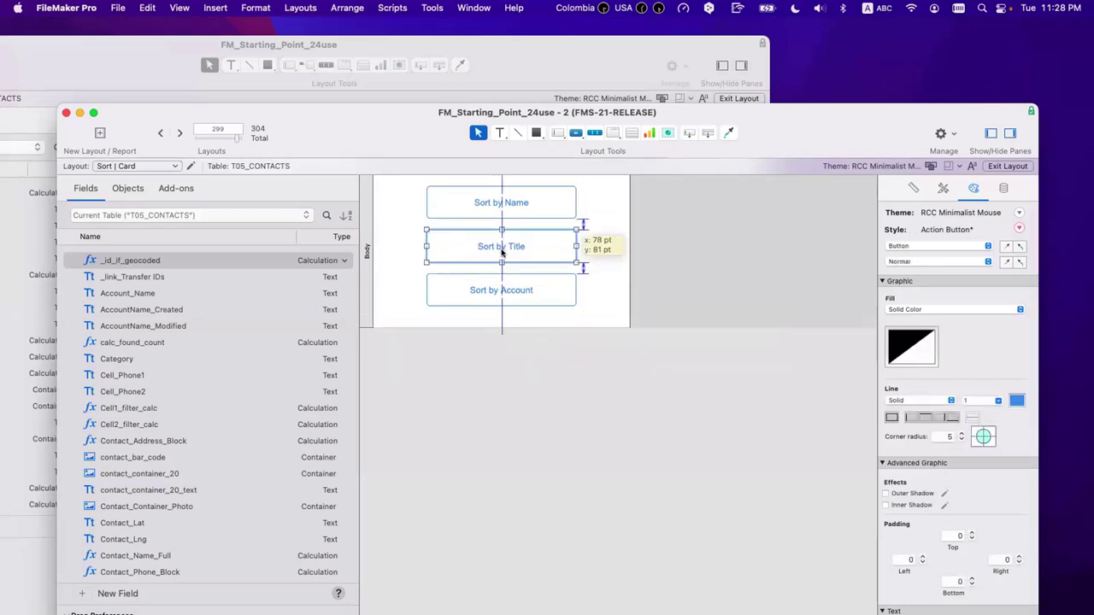
{"action": "left_click", "coordinate": [505, 206]}
Move all three sort buttons together slightly downward within the body part
{"action": "left_click", "coordinate": [504, 290]}
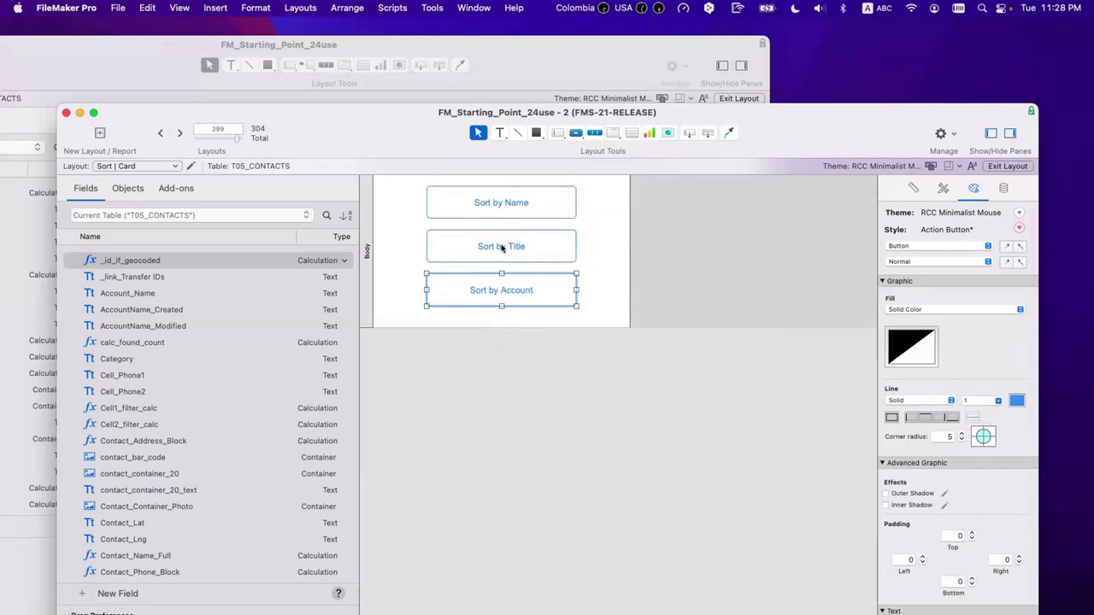
{"action": "left_click", "coordinate": [501, 248], "text": "shift"}
{"action": "left_click", "coordinate": [500, 205], "text": "shift"}
{"action": "left_click_drag", "start_coordinate": [501, 205], "coordinate": [502, 210]}
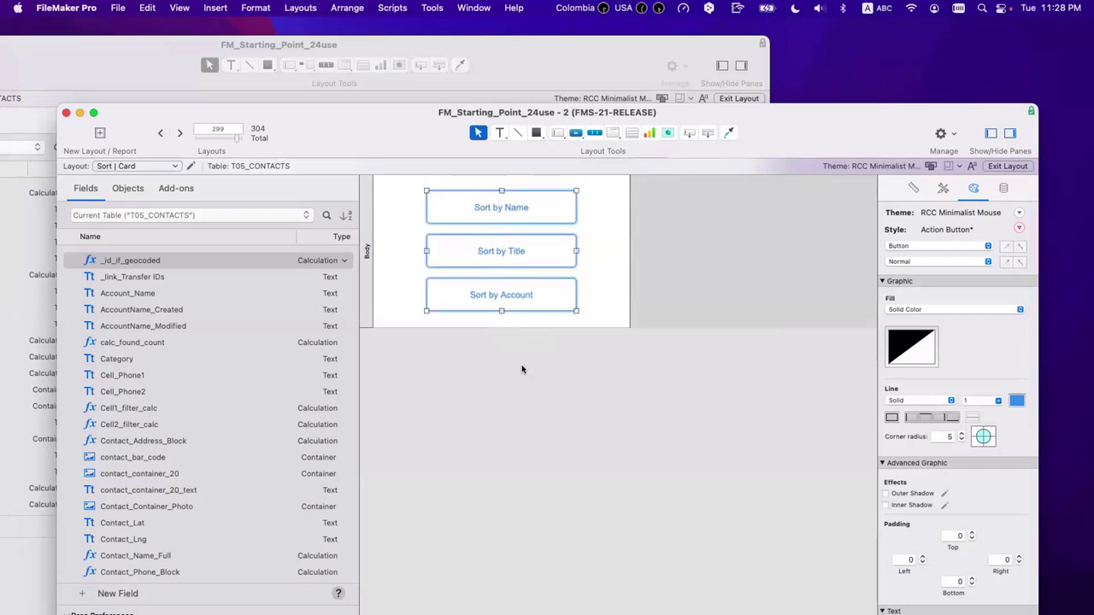